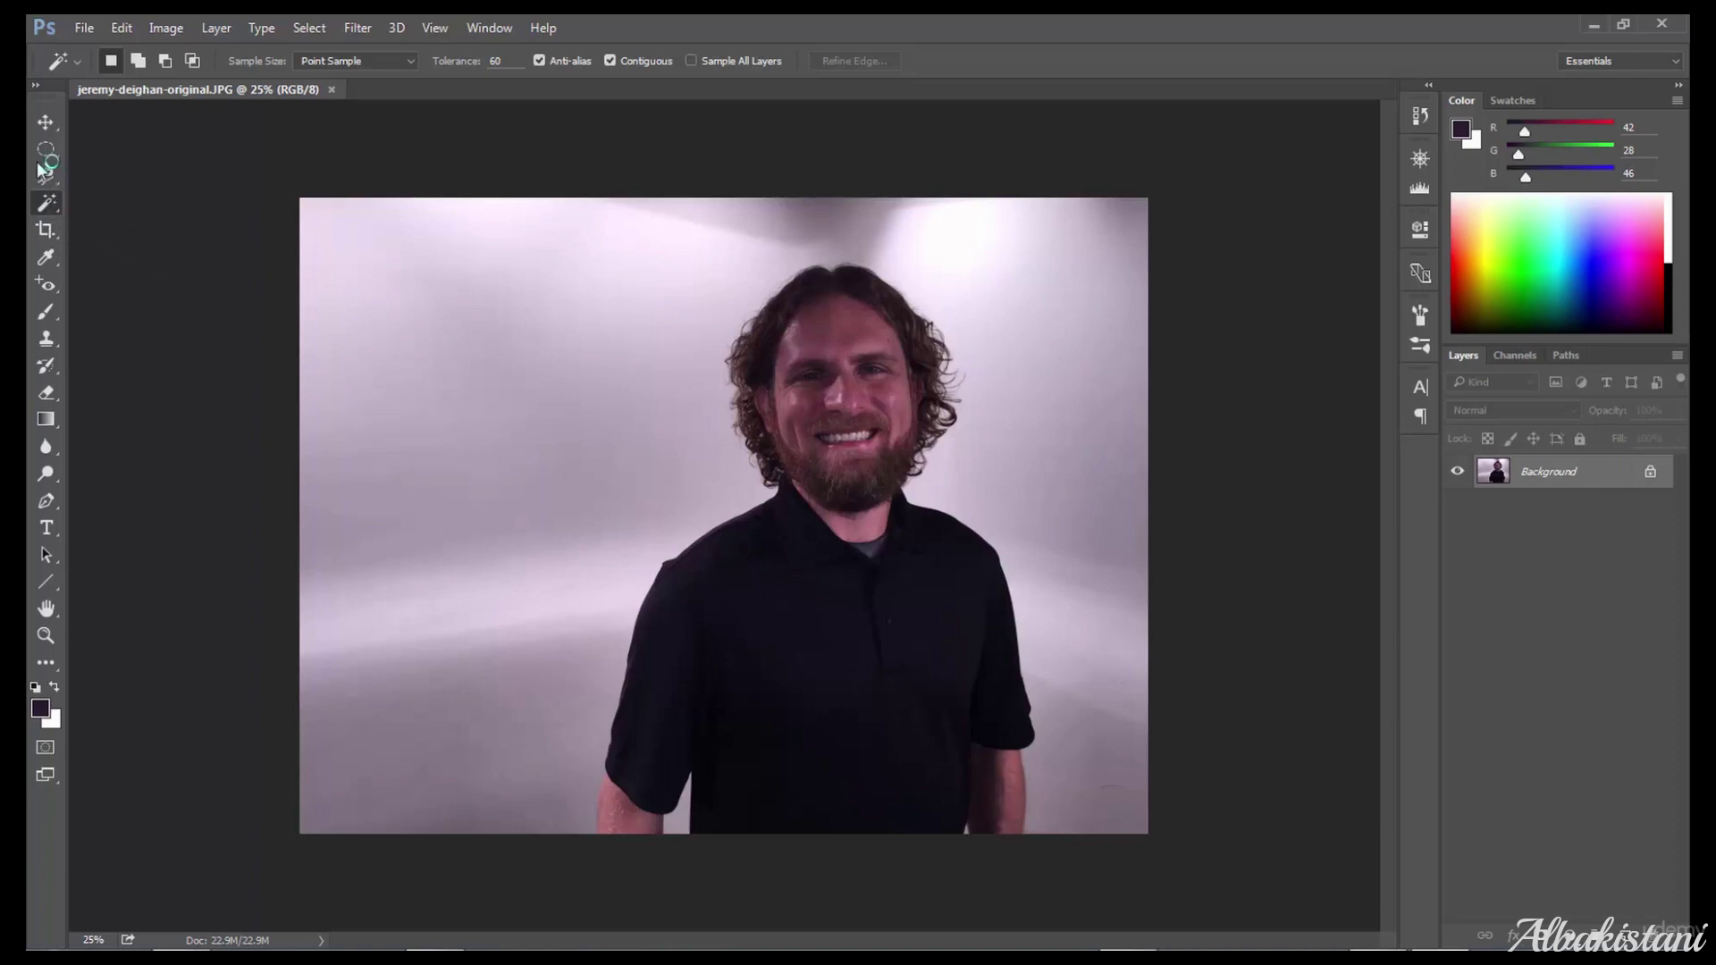
Try selecting the man's shirt, arms and head with the Quick Selection tool, and clear the selection
{"action": "left_click", "coordinate": [51, 207]}
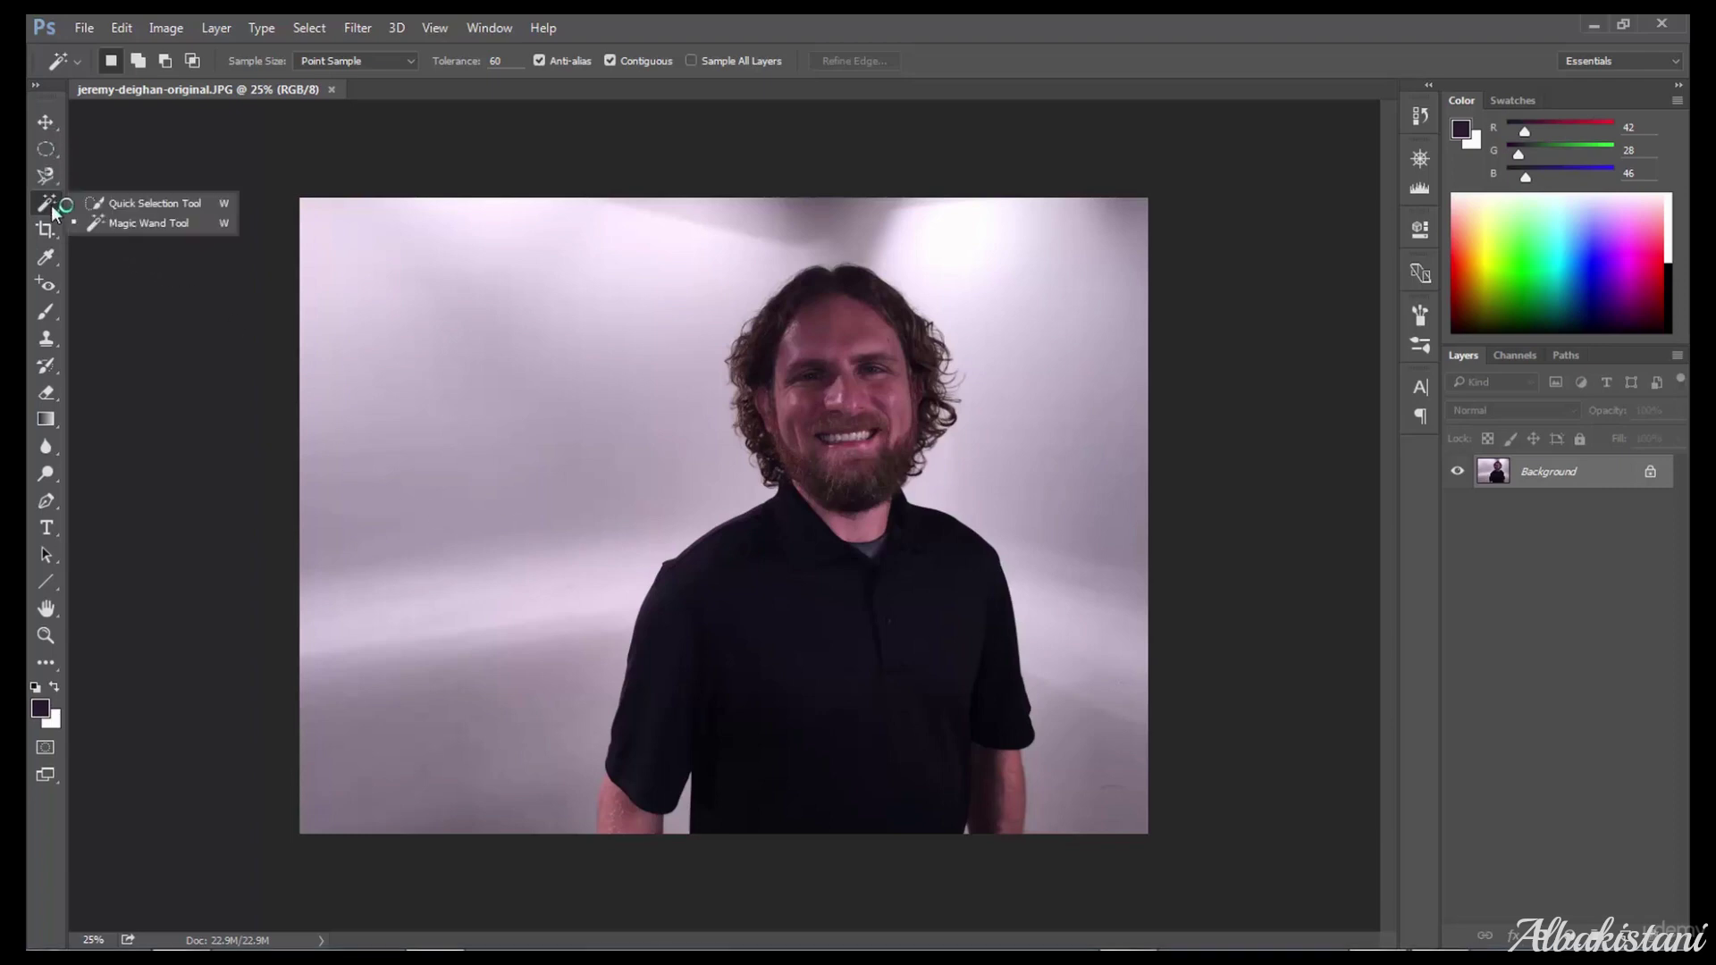
{"action": "left_click", "coordinate": [136, 205]}
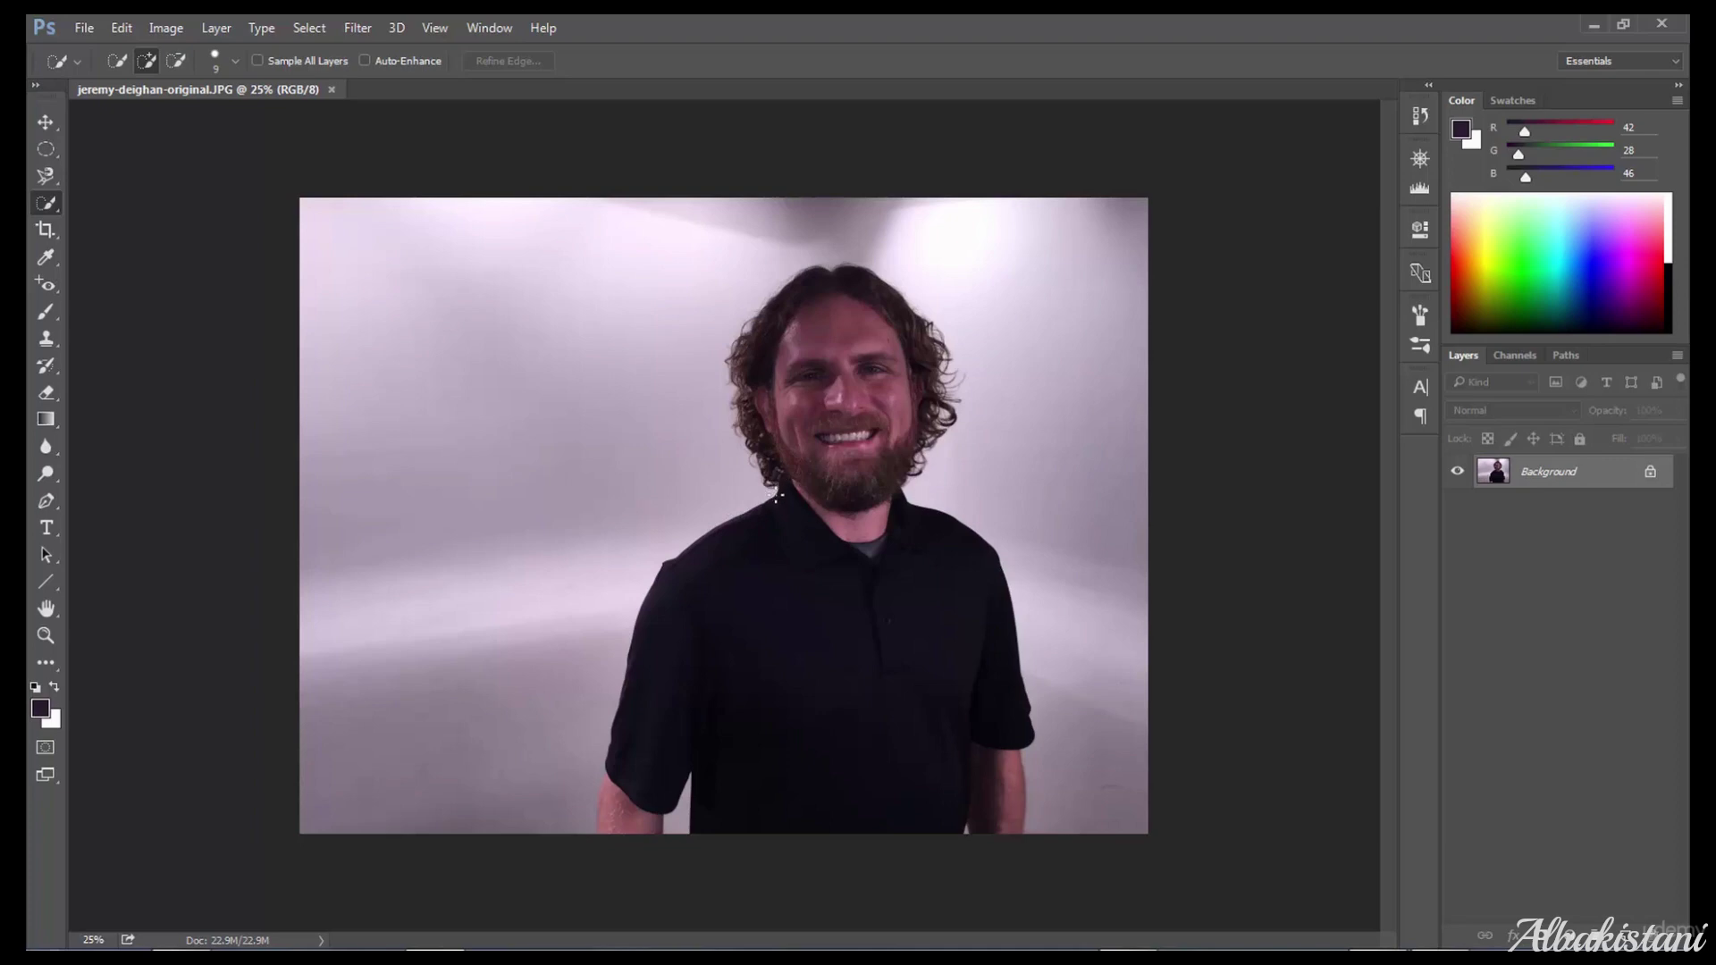
{"action": "key", "text": "ctrl+a"}
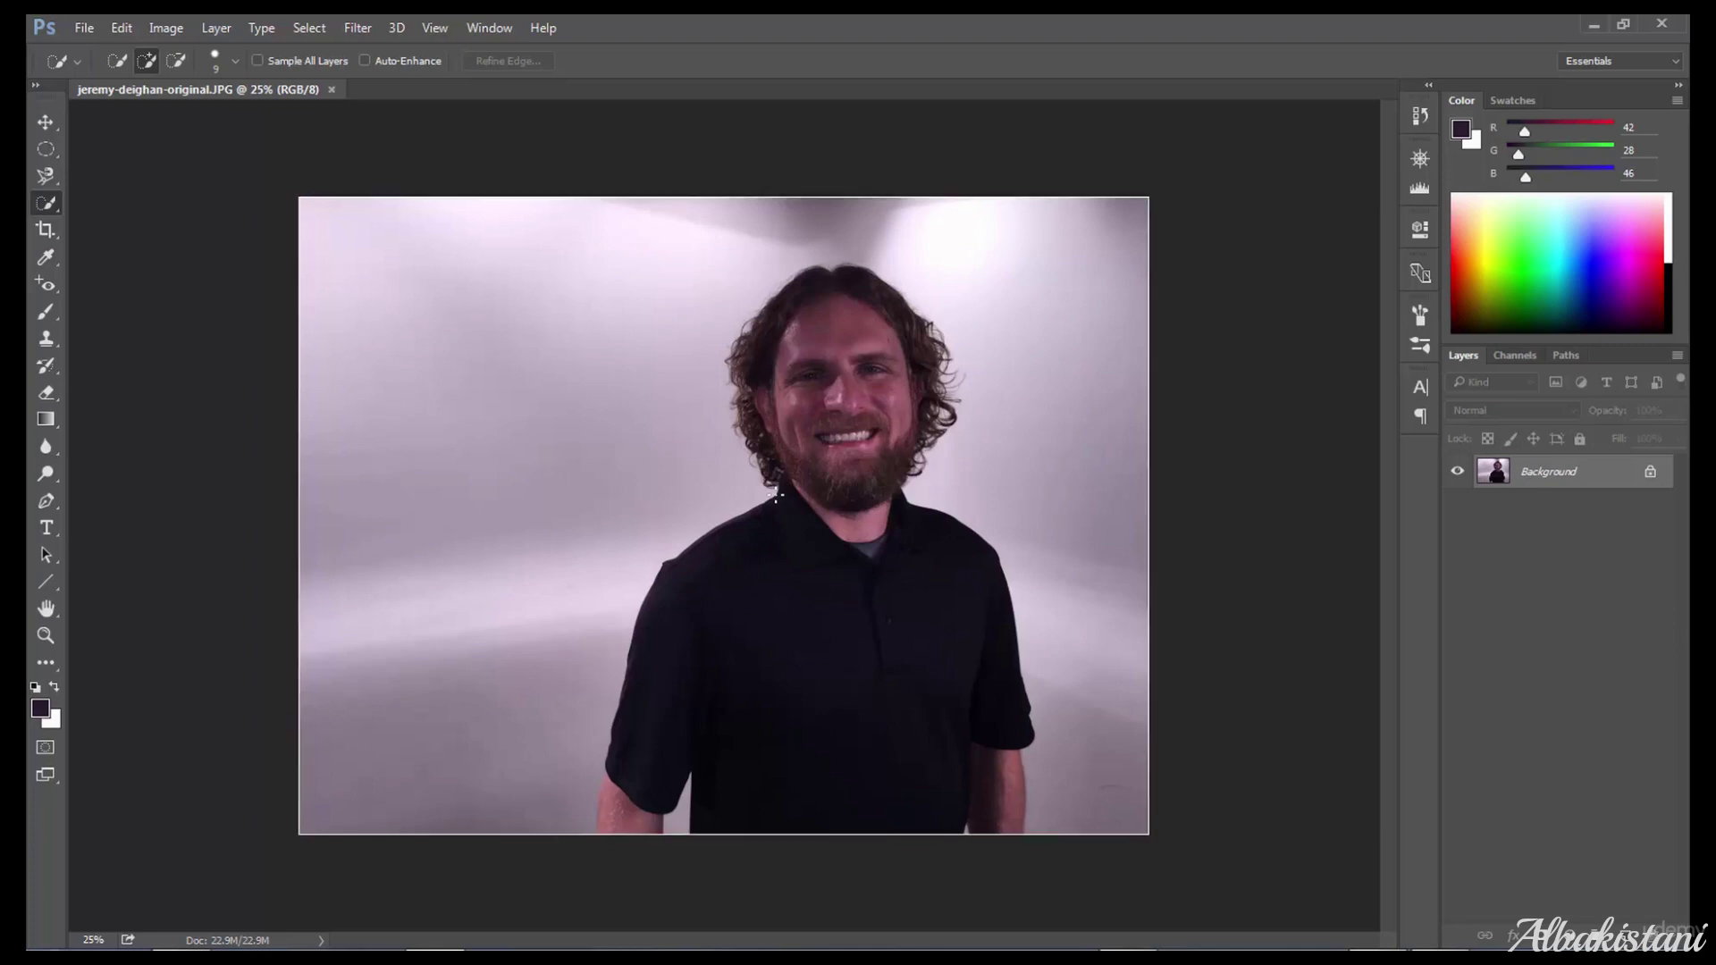
{"action": "mouse_move", "coordinate": [775, 497]}
{"action": "left_mouse_down"}
{"action": "mouse_move", "coordinate": [685, 549]}
{"action": "mouse_move", "coordinate": [643, 640]}
{"action": "left_mouse_up"}
{"action": "mouse_move", "coordinate": [613, 779]}
{"action": "left_mouse_down"}
{"action": "mouse_move", "coordinate": [609, 833]}
{"action": "mouse_move", "coordinate": [631, 770]}
{"action": "left_mouse_up"}
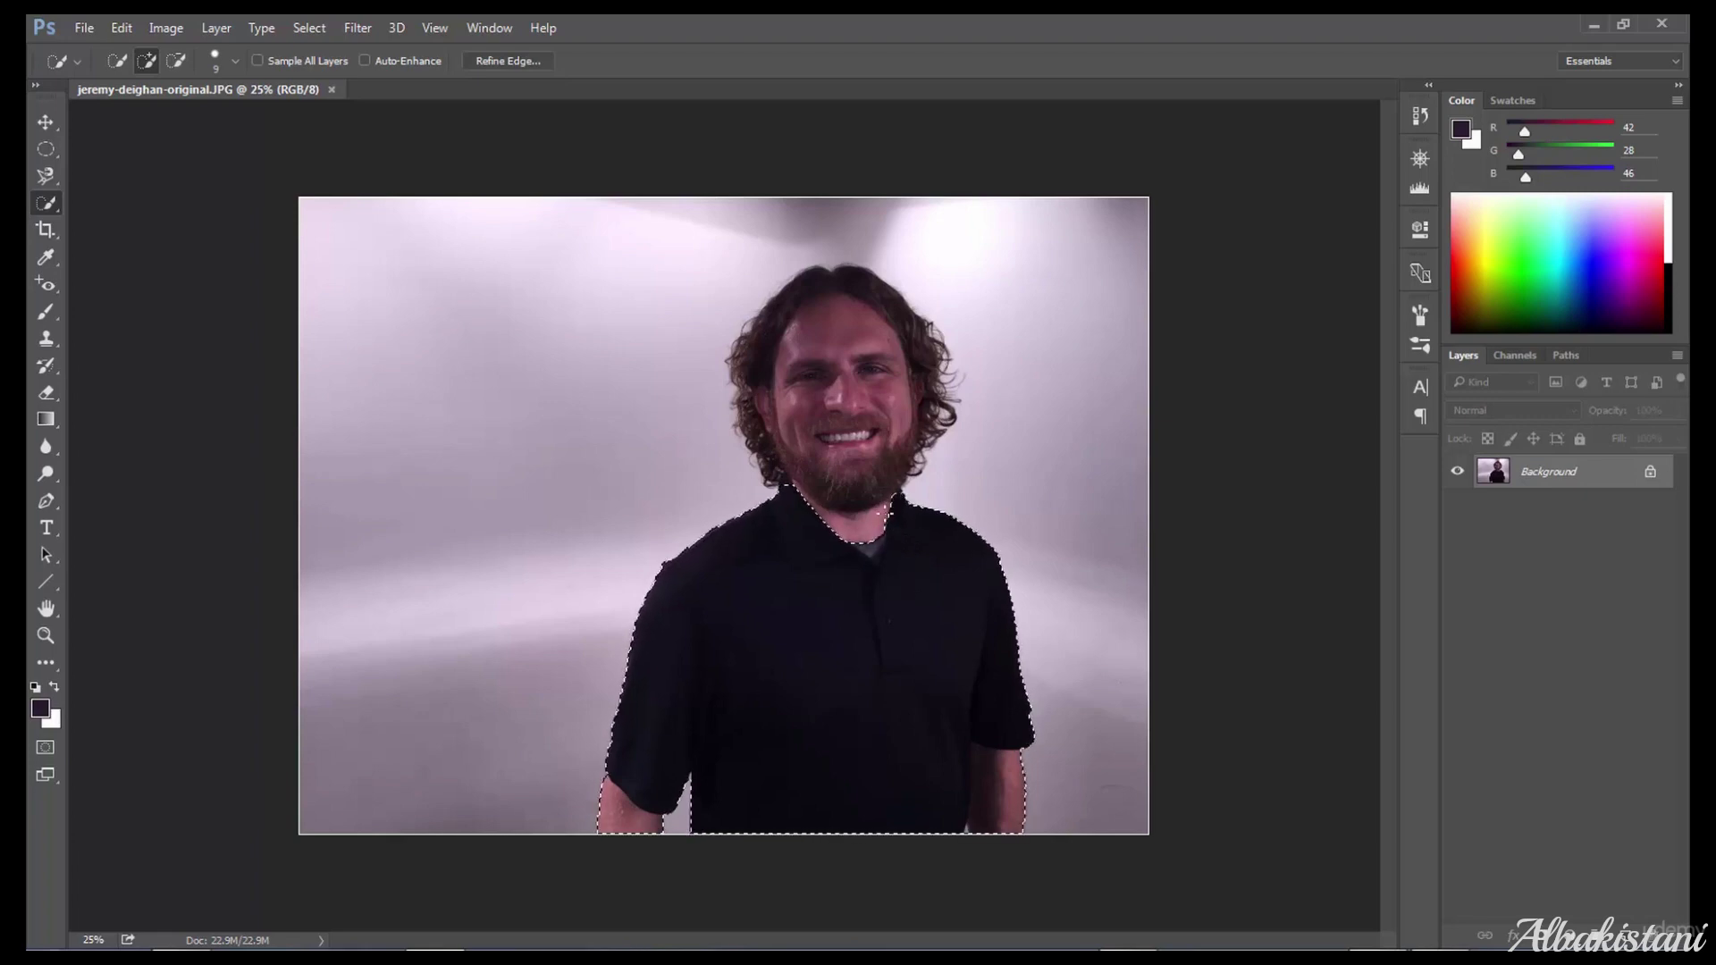
{"action": "left_click_drag", "start_coordinate": [896, 482], "coordinate": [904, 405]}
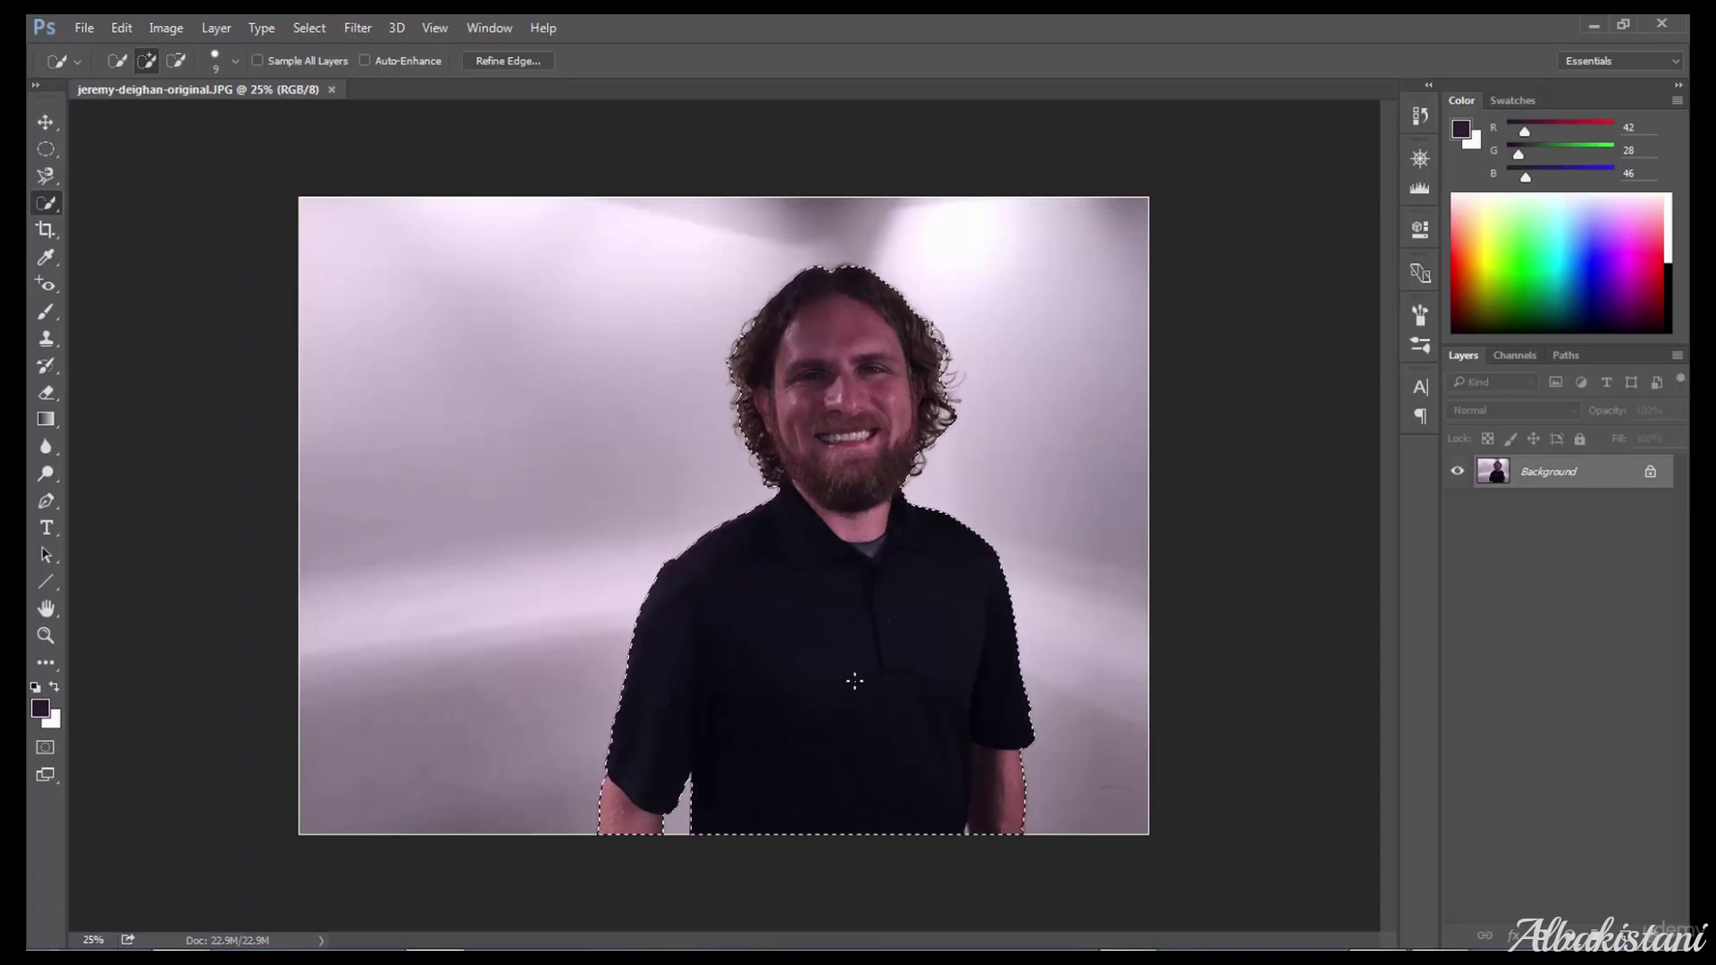
{"action": "key", "text": "ctrl+d"}
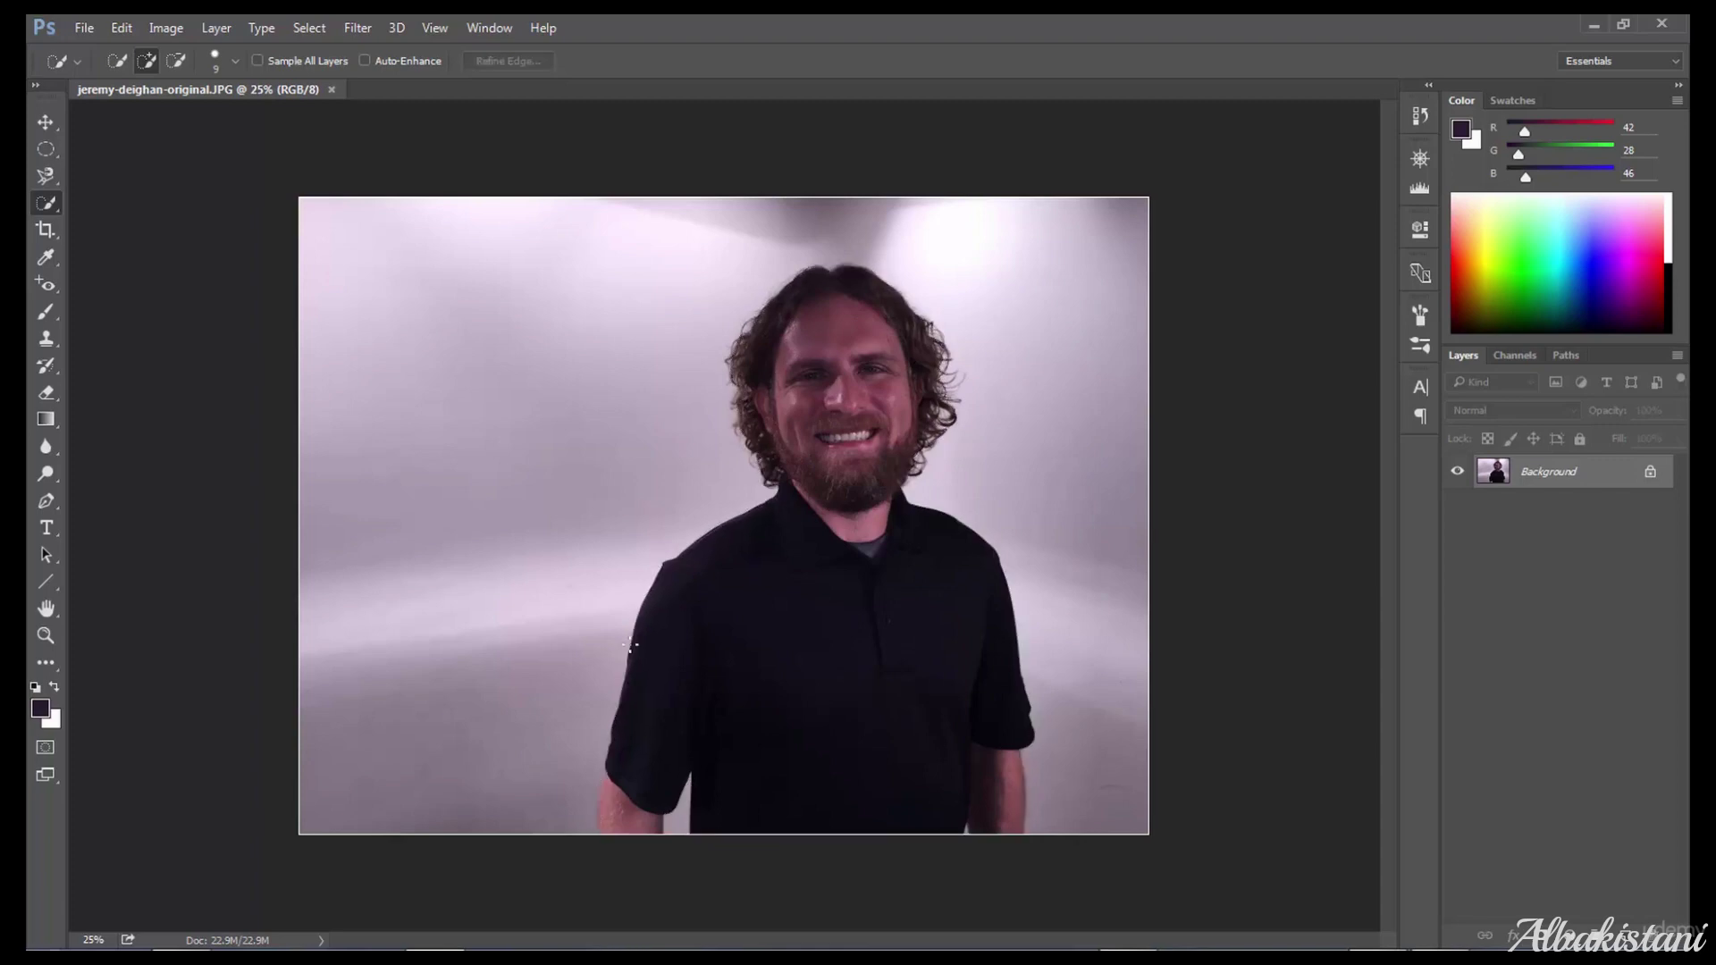
Select the man's neck with the Magic Wand at tolerance 50 and add the black shirt to the selection
{"action": "right_click", "coordinate": [44, 205]}
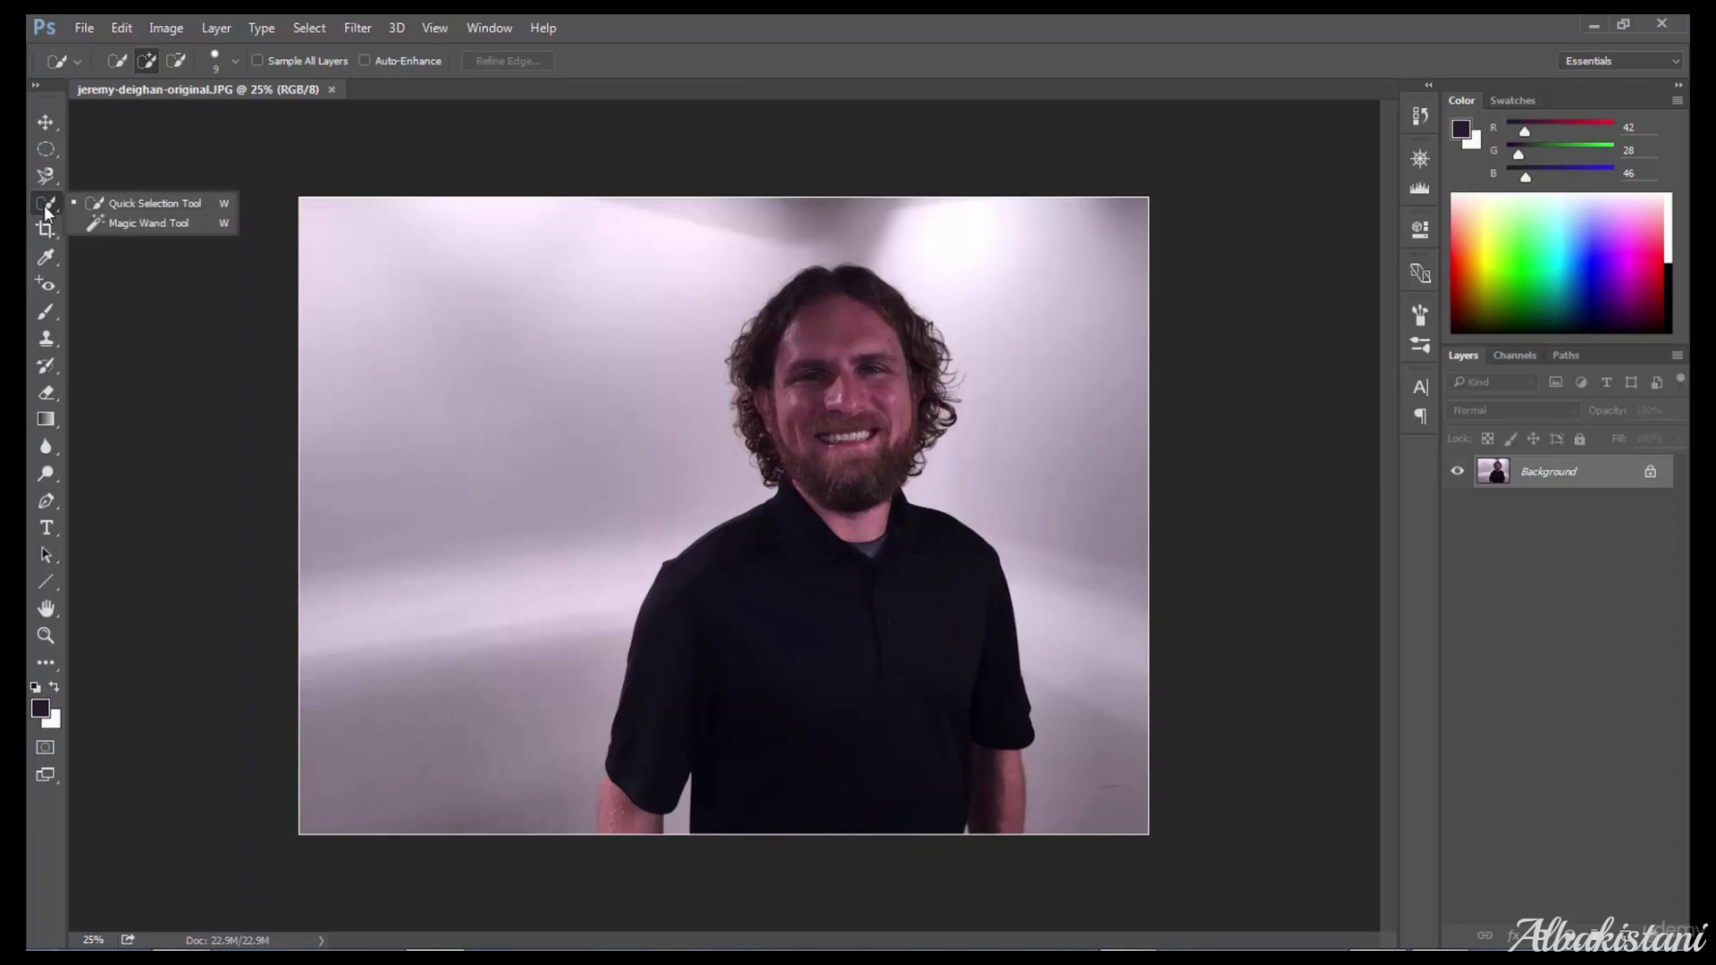
{"action": "left_click", "coordinate": [125, 222]}
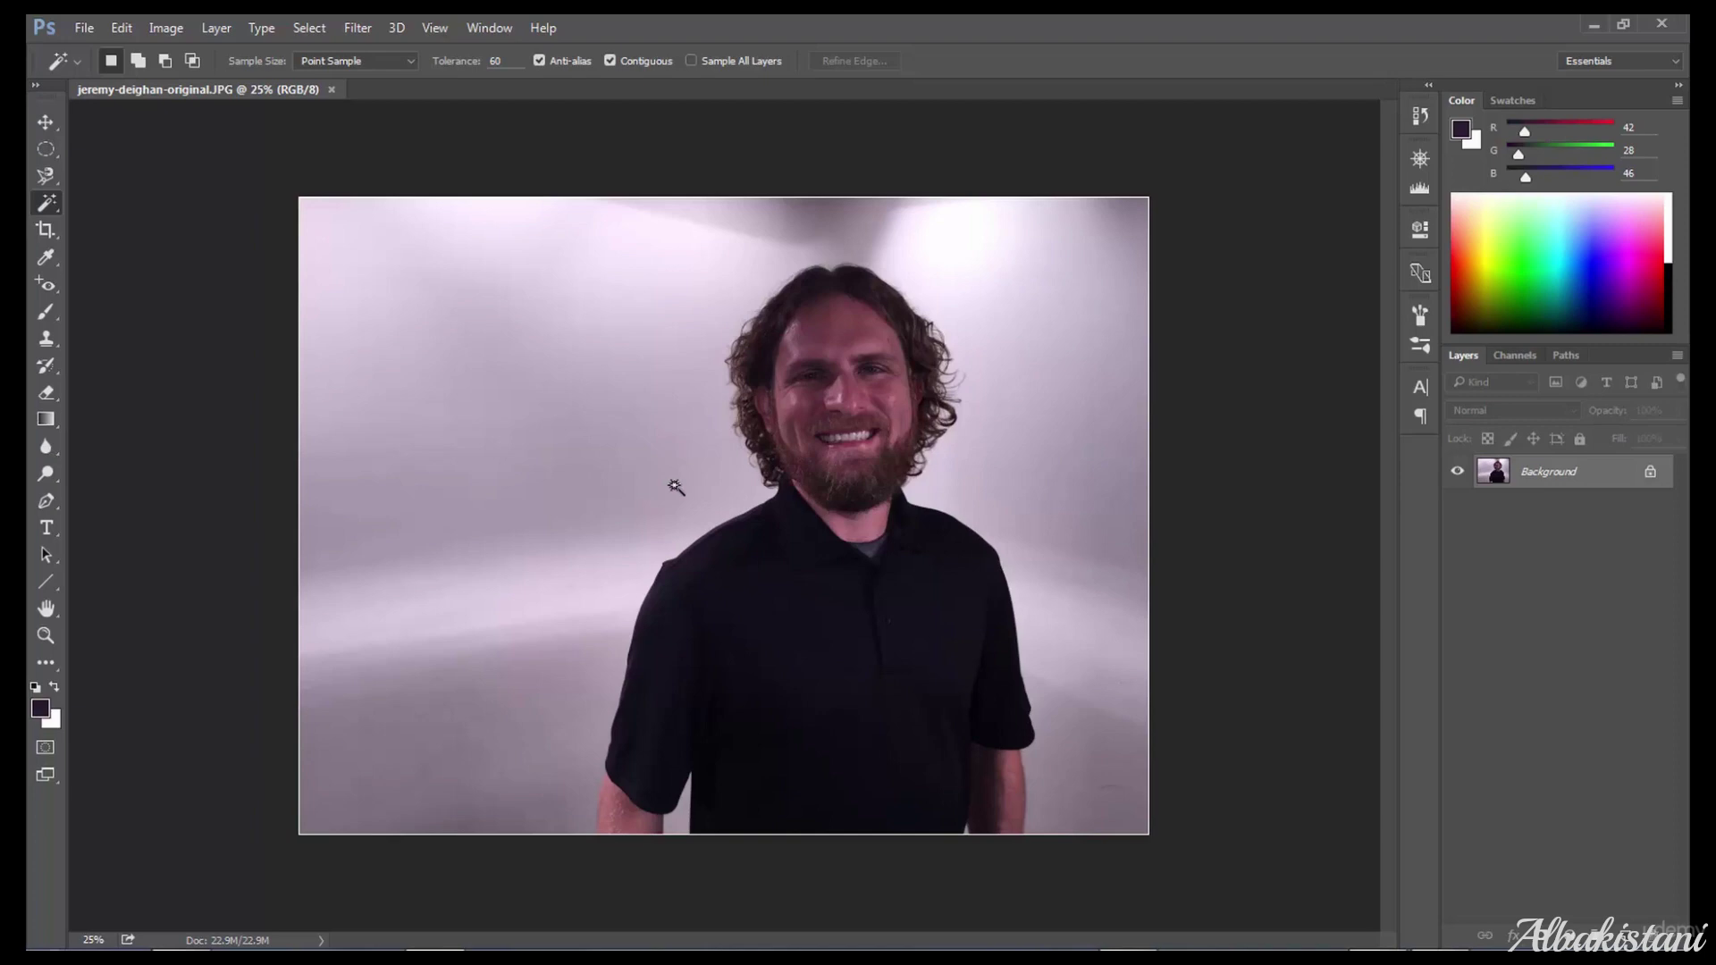
{"action": "double_click", "coordinate": [506, 61]}
{"action": "left_click", "coordinate": [875, 530]}
{"action": "left_click", "coordinate": [852, 527]}
{"action": "left_click", "coordinate": [875, 526]}
{"action": "left_click", "coordinate": [511, 61]}
{"action": "type", "text": "50"}
{"action": "key", "text": "shift"}
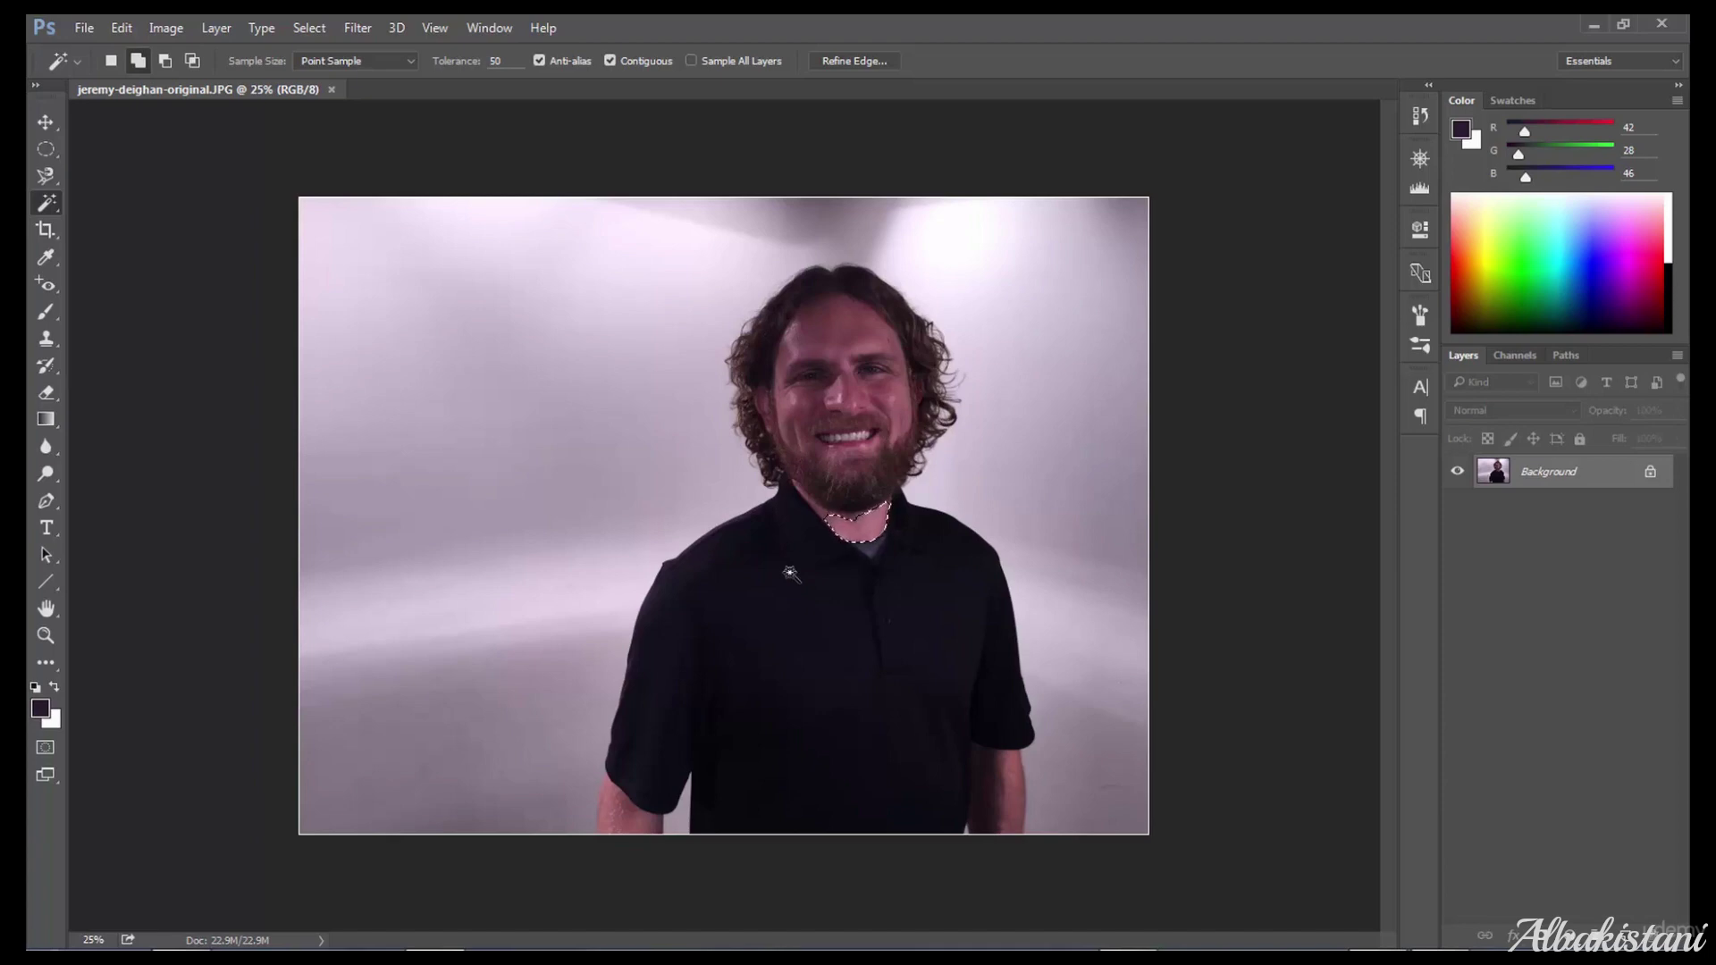
{"action": "left_click", "coordinate": [804, 550], "text": "shift"}
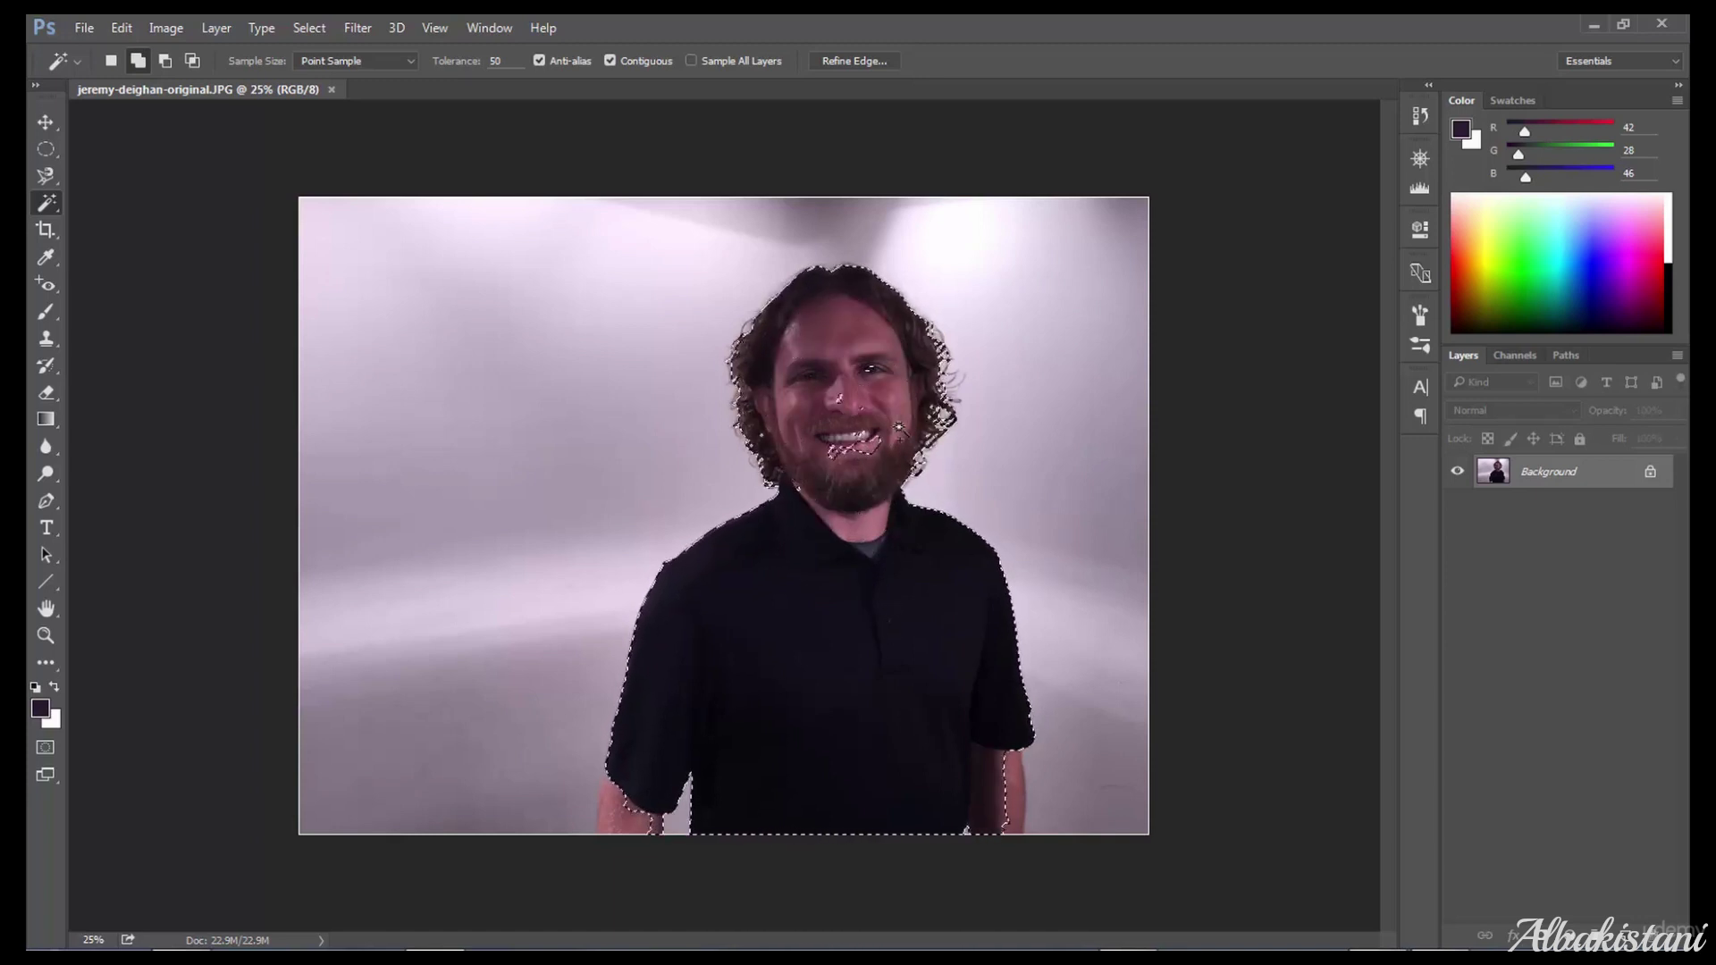
Set the Magic Wand tolerance to 10 and add small areas along the edge of the man's curly hair to the selection
{"action": "left_click", "coordinate": [514, 63]}
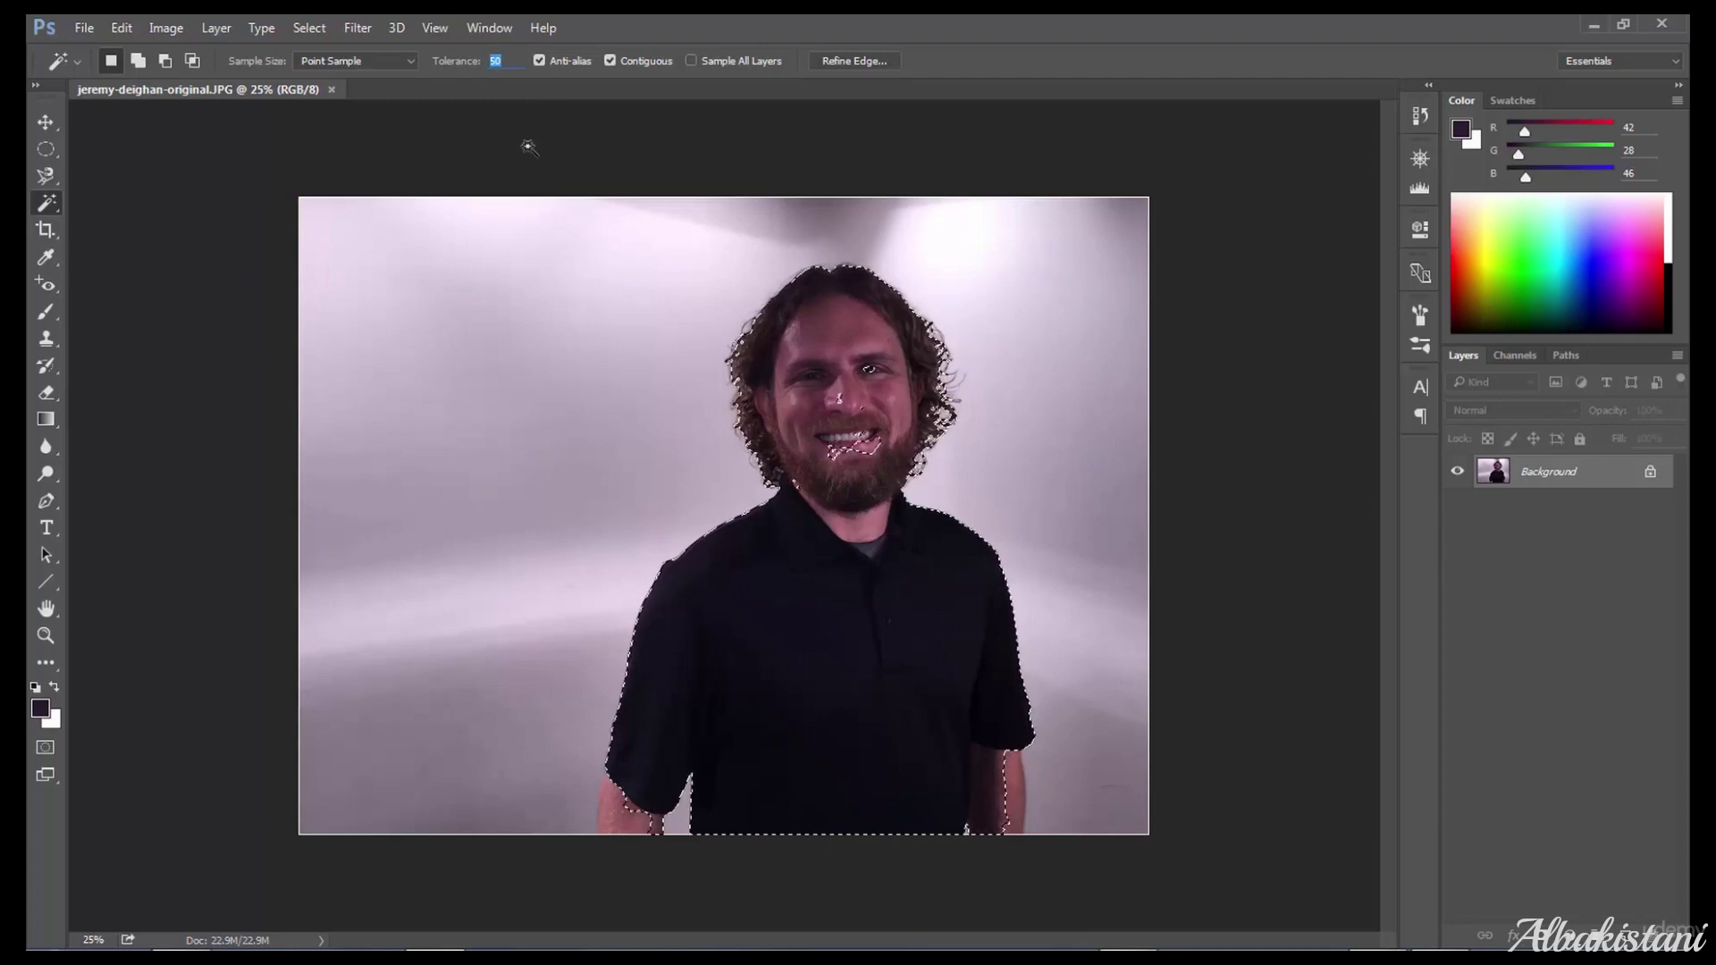
{"action": "type", "text": "5"}
{"action": "type", "text": "10"}
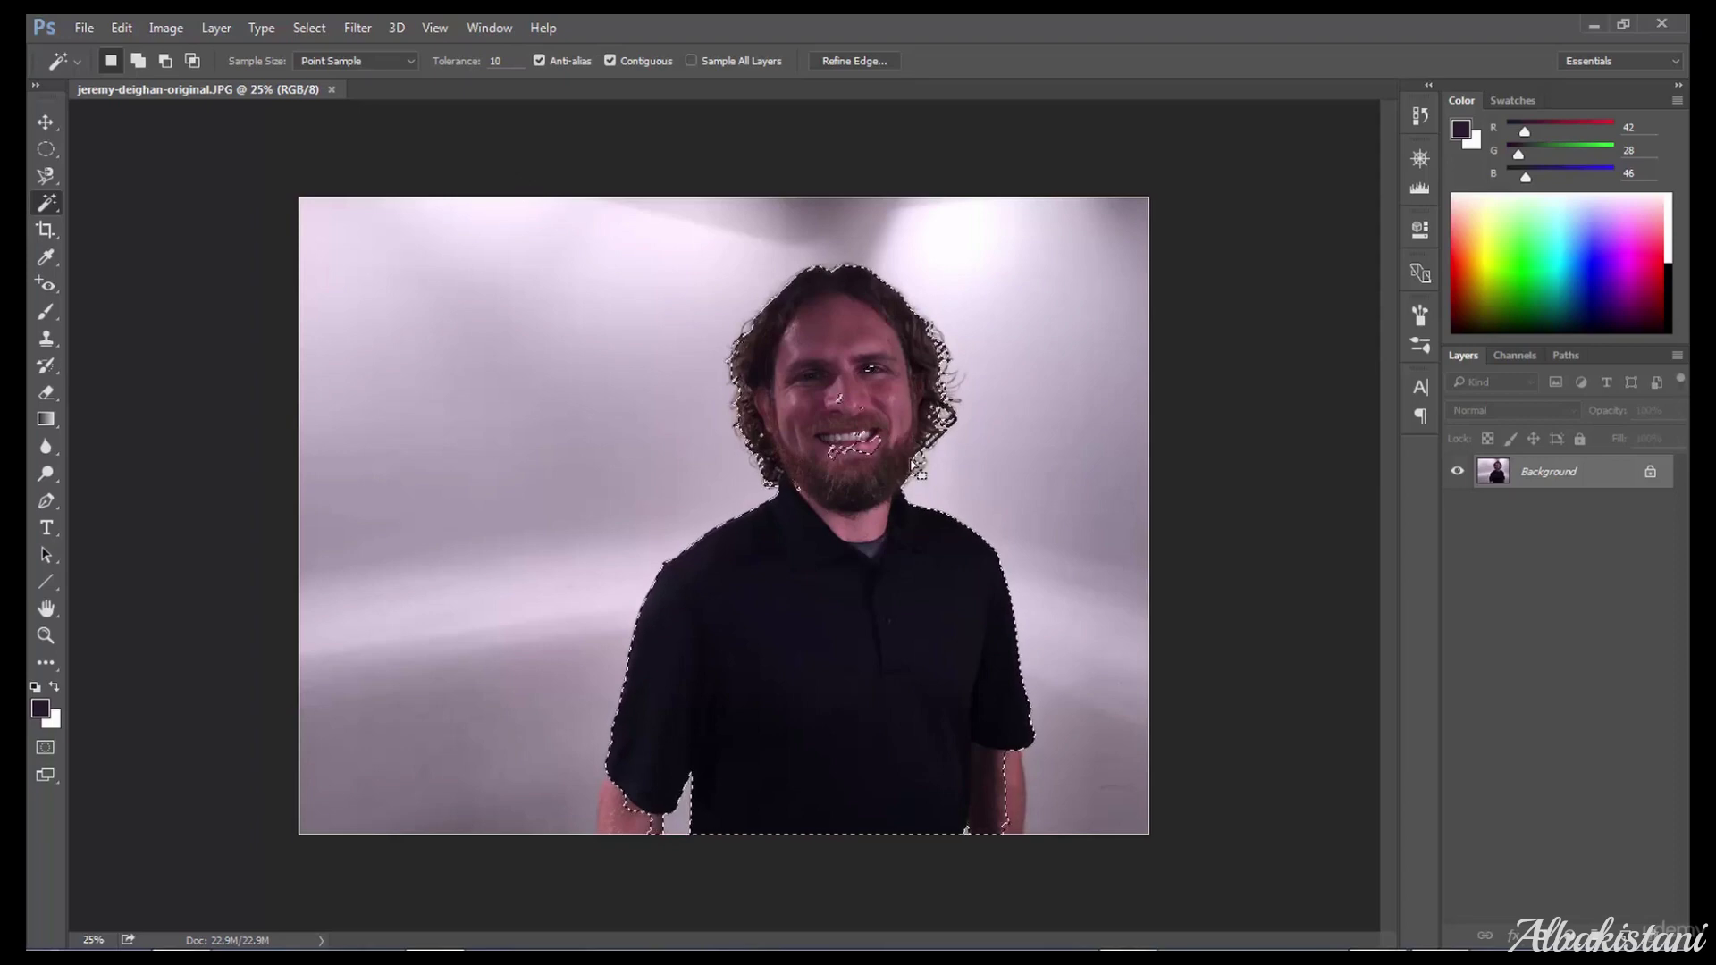
{"action": "scroll", "coordinate": [916, 464], "scroll_direction": "up", "scroll_amount": 5}
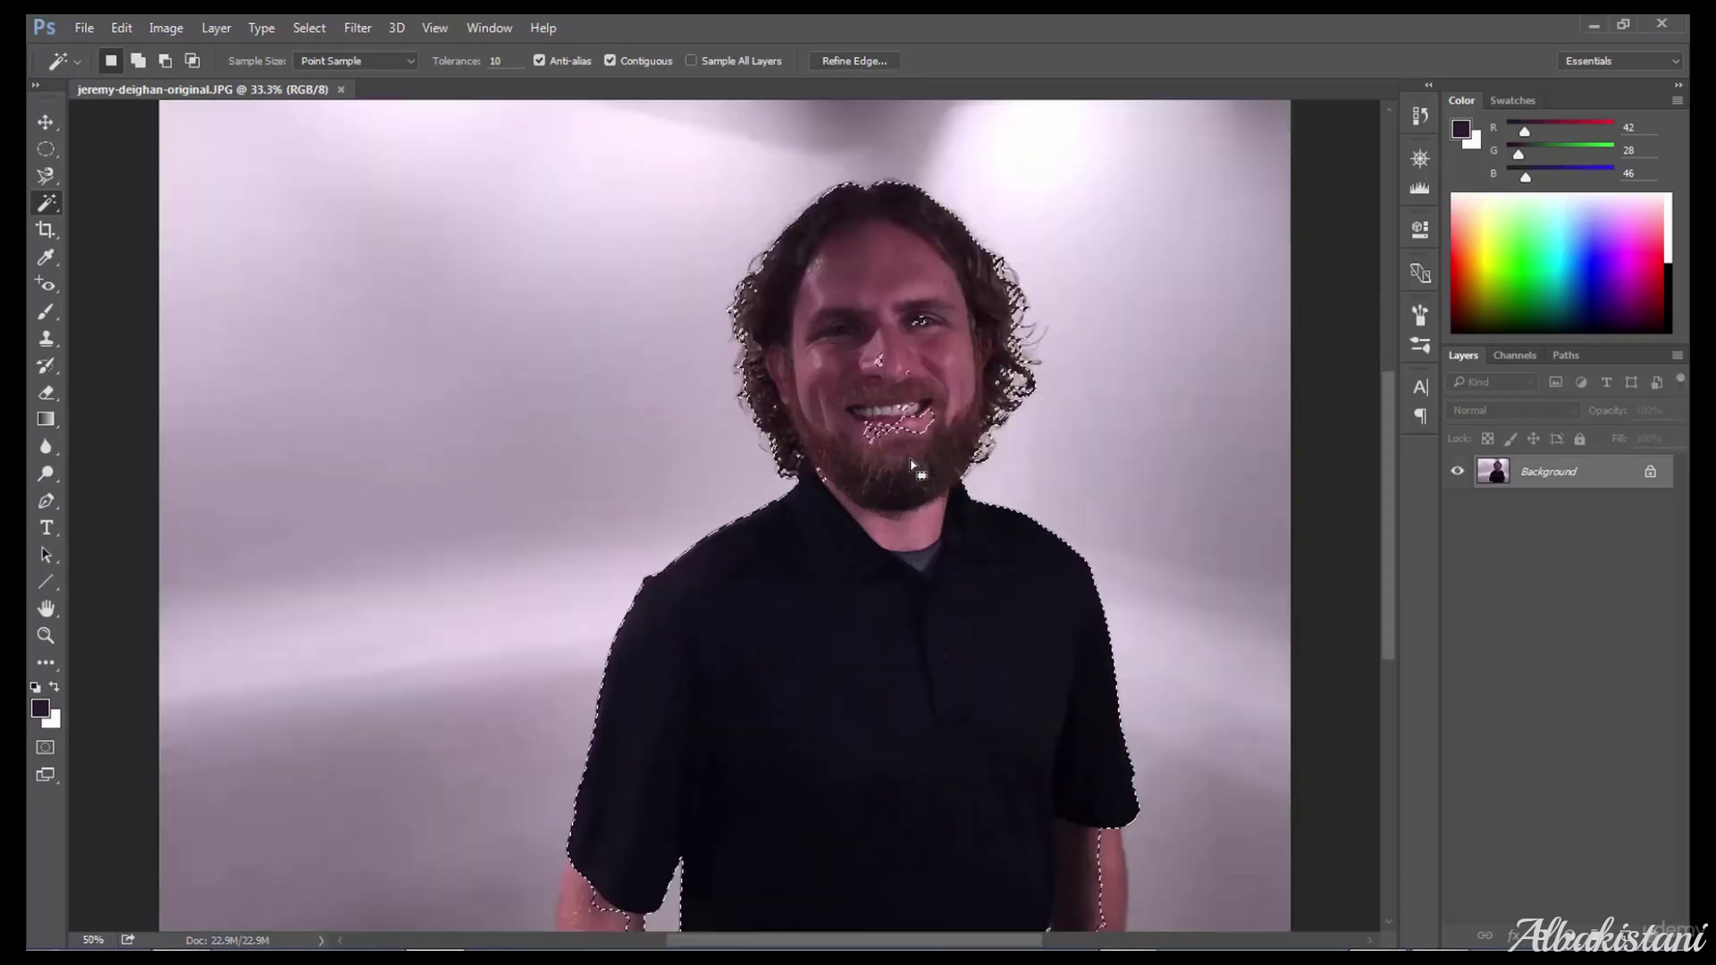
{"action": "key", "text": "shift"}
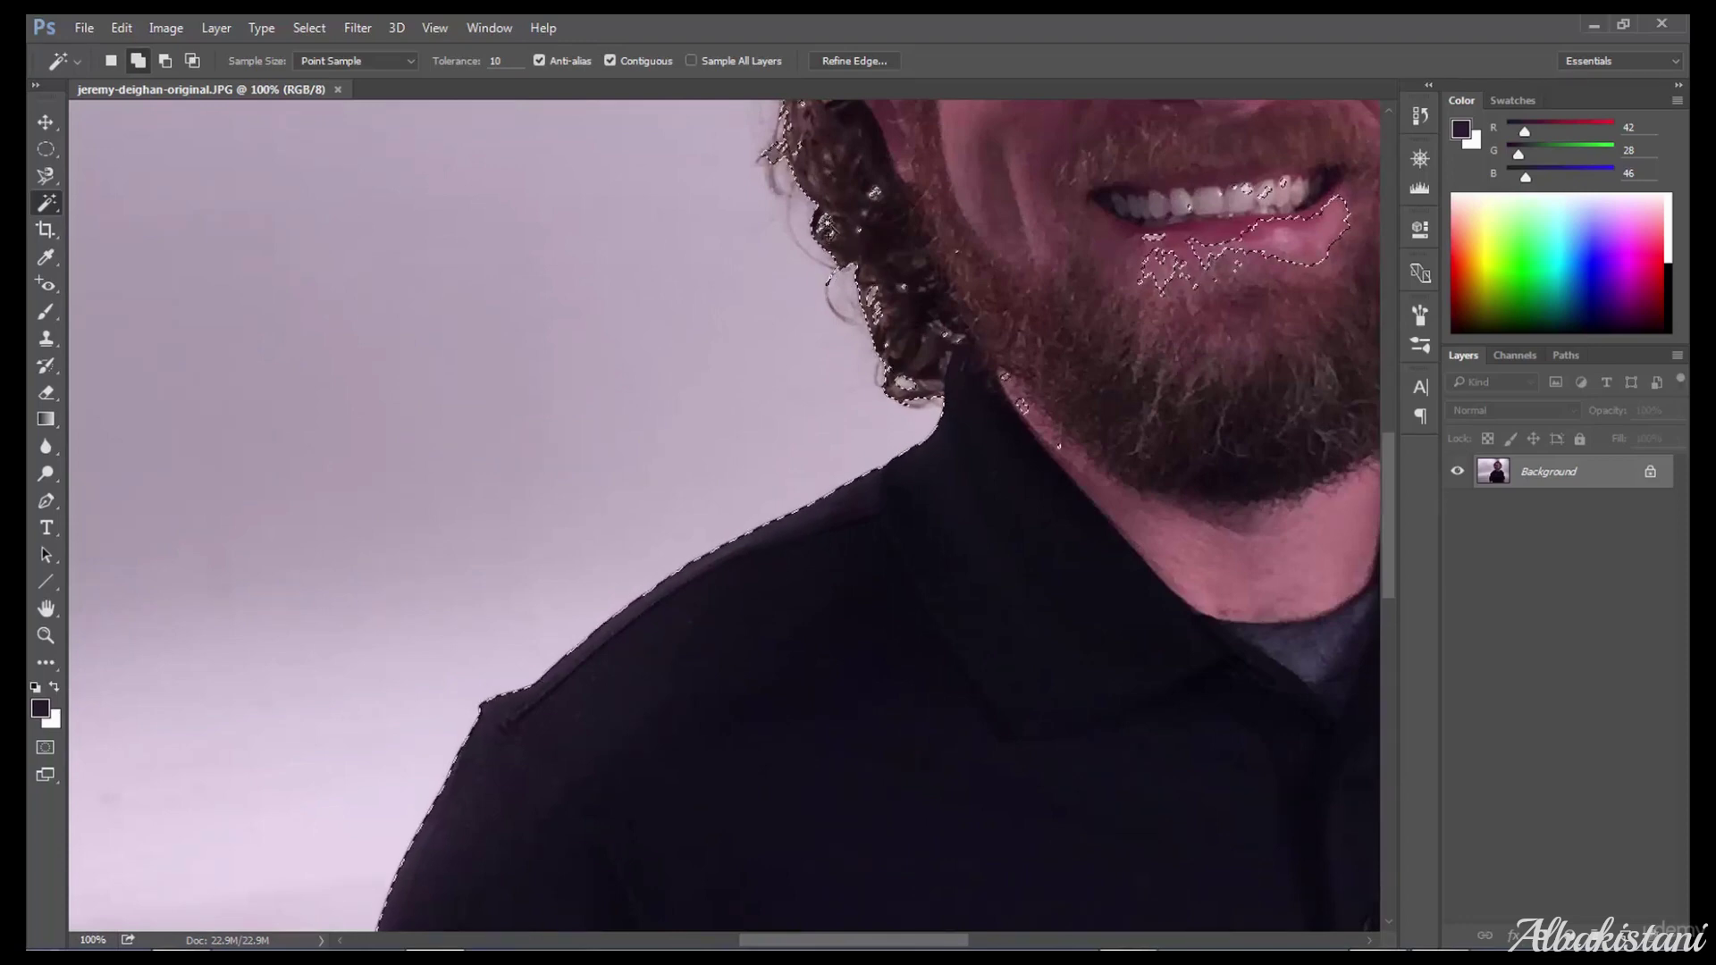
{"action": "left_click", "coordinate": [785, 167], "text": "shift"}
{"action": "scroll", "coordinate": [980, 319], "scroll_direction": "up", "scroll_amount": 2}
{"action": "scroll", "coordinate": [983, 321], "scroll_direction": "up", "scroll_amount": 5}
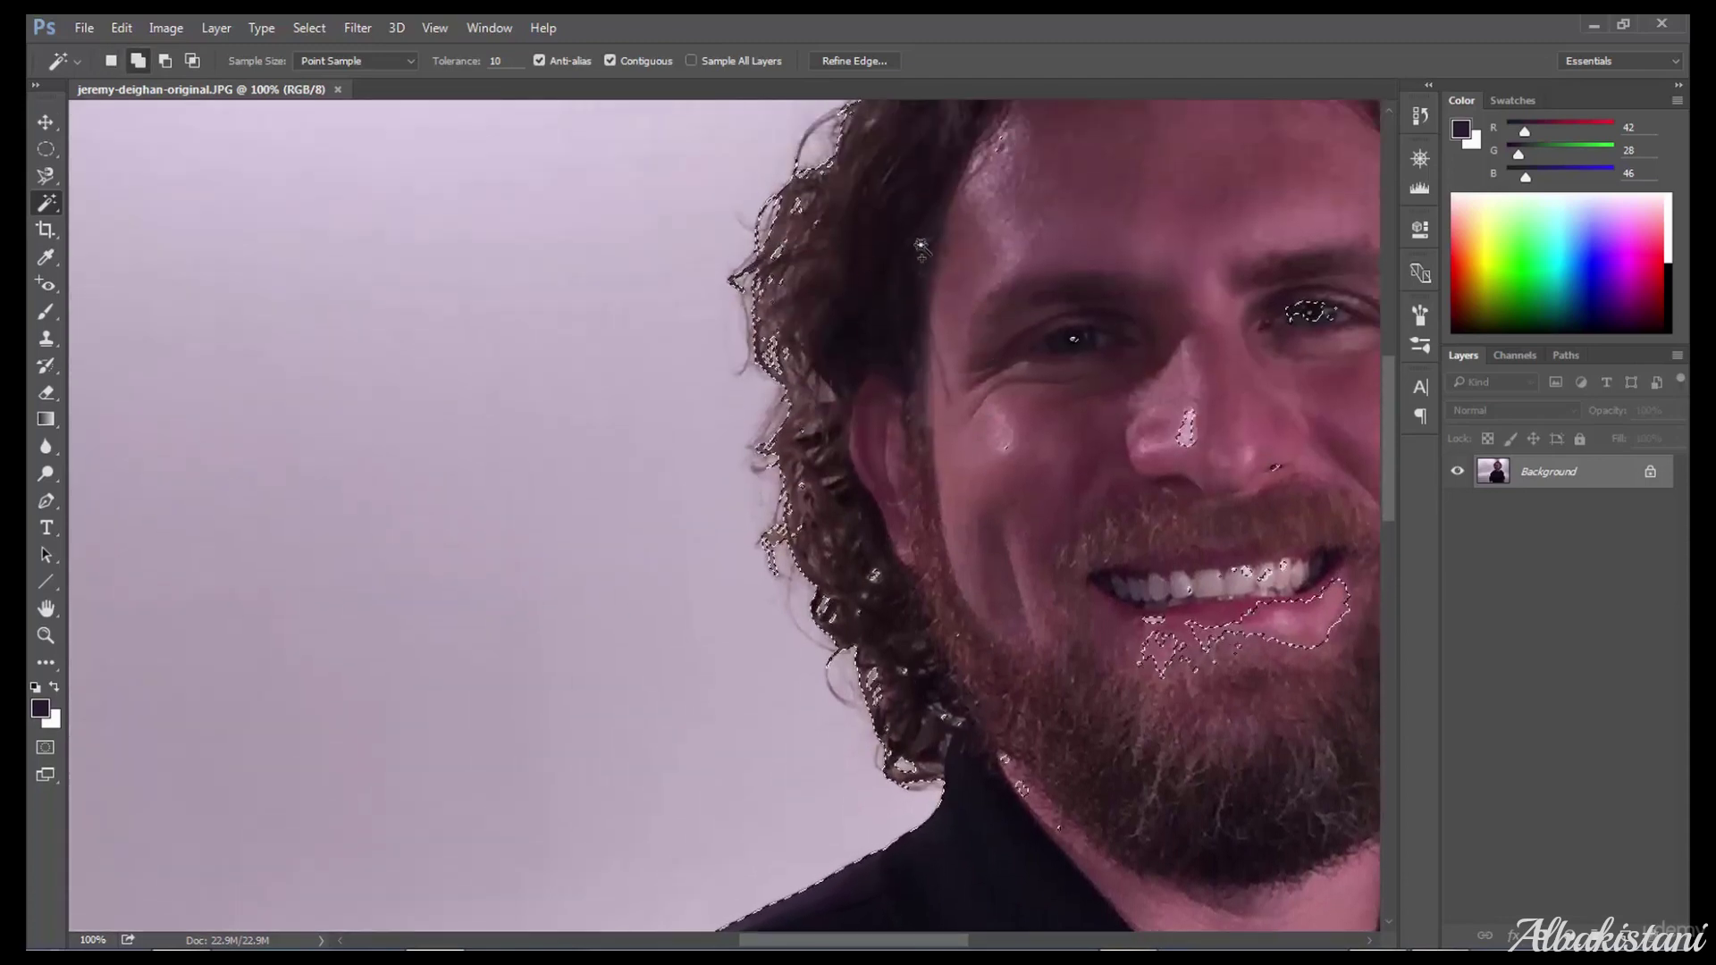
{"action": "scroll", "coordinate": [927, 250], "scroll_direction": "up", "scroll_amount": 2}
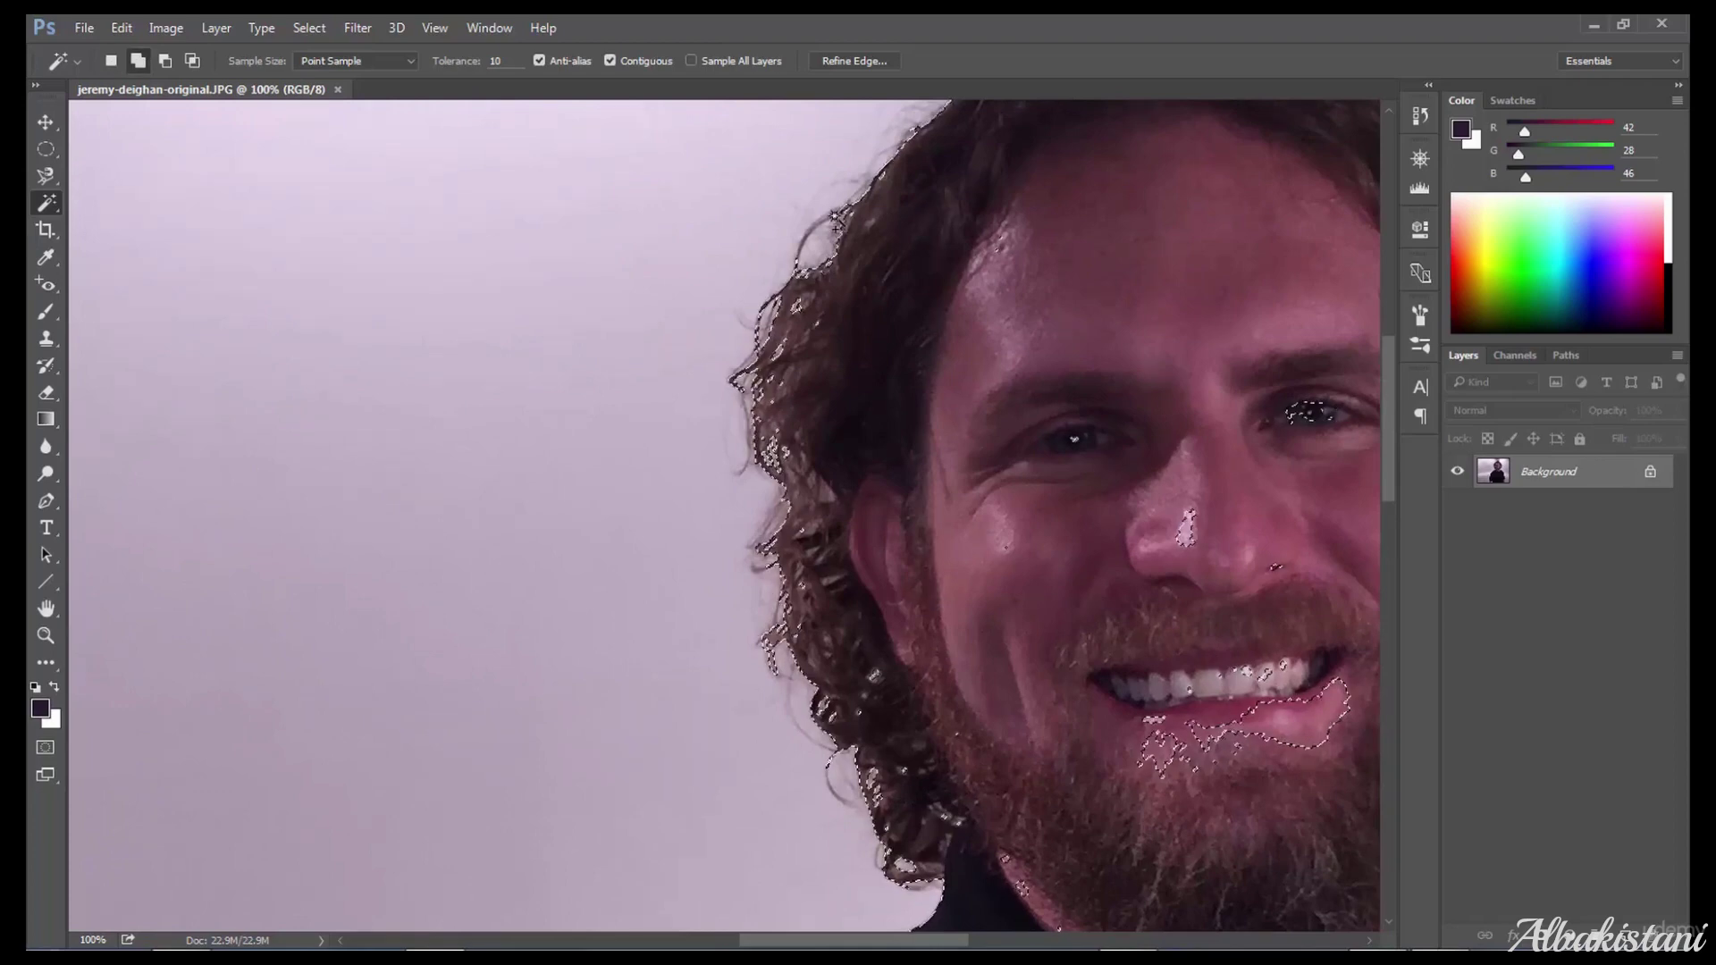
{"action": "left_click", "coordinate": [810, 234]}
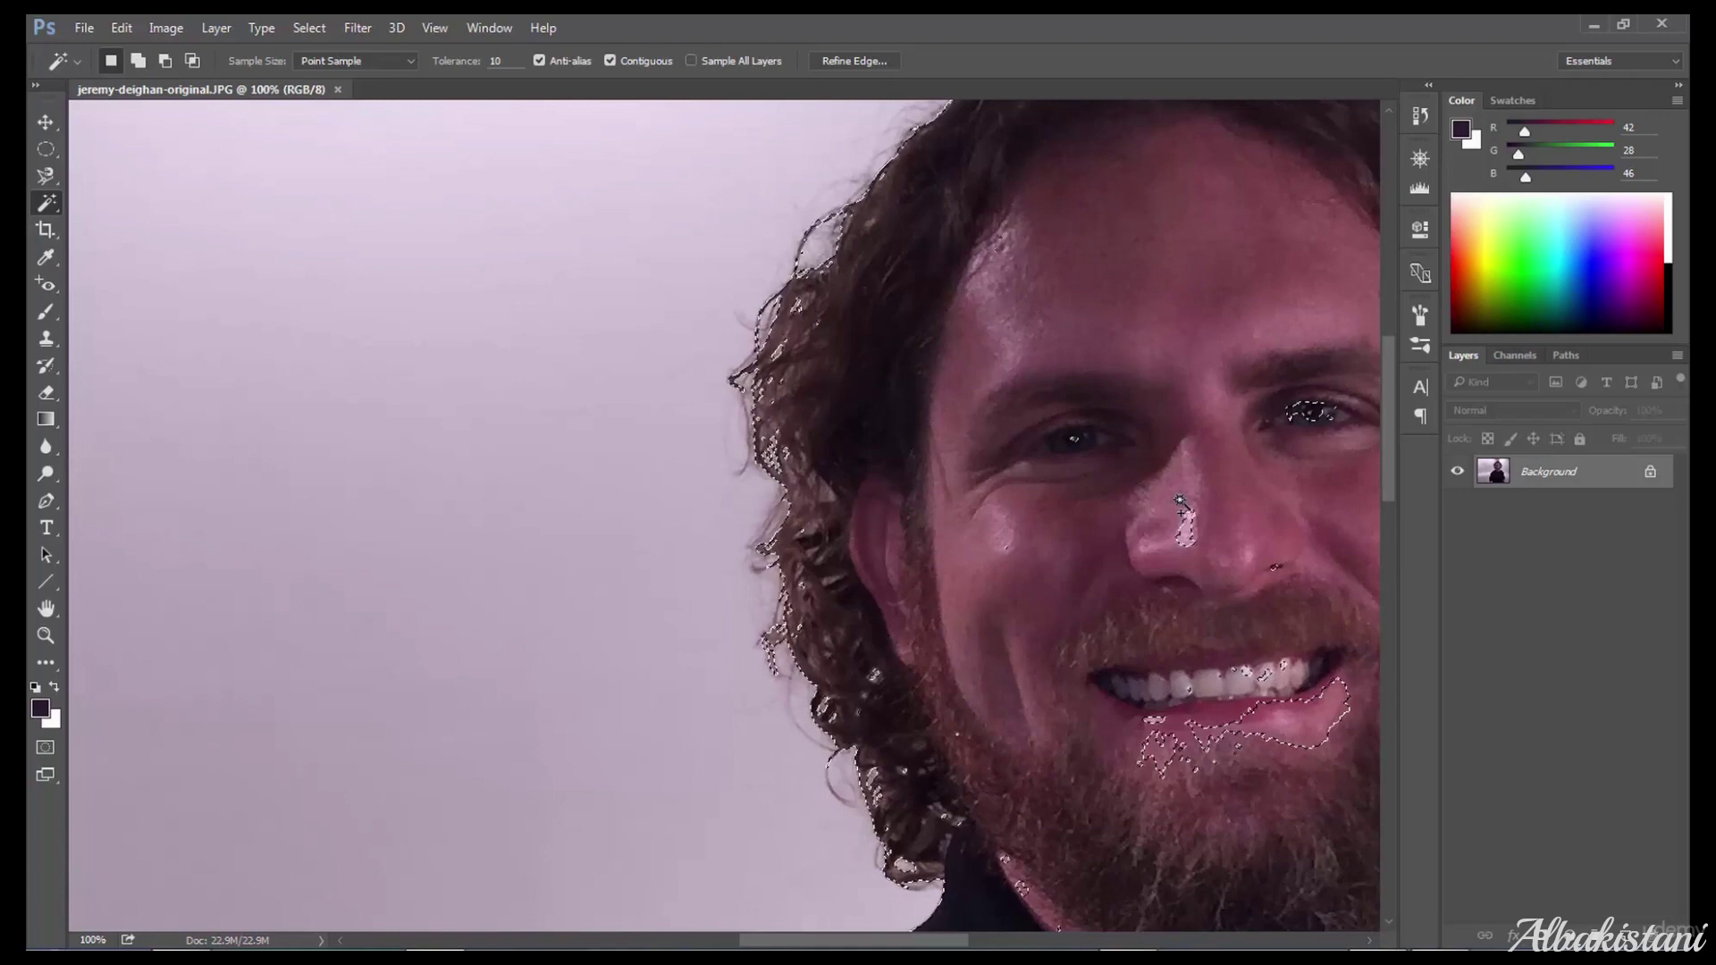
Subtract part of the man's neck from the Magic Wand selection, and clear the whole selection
{"action": "key", "text": "ctrl+minus"}
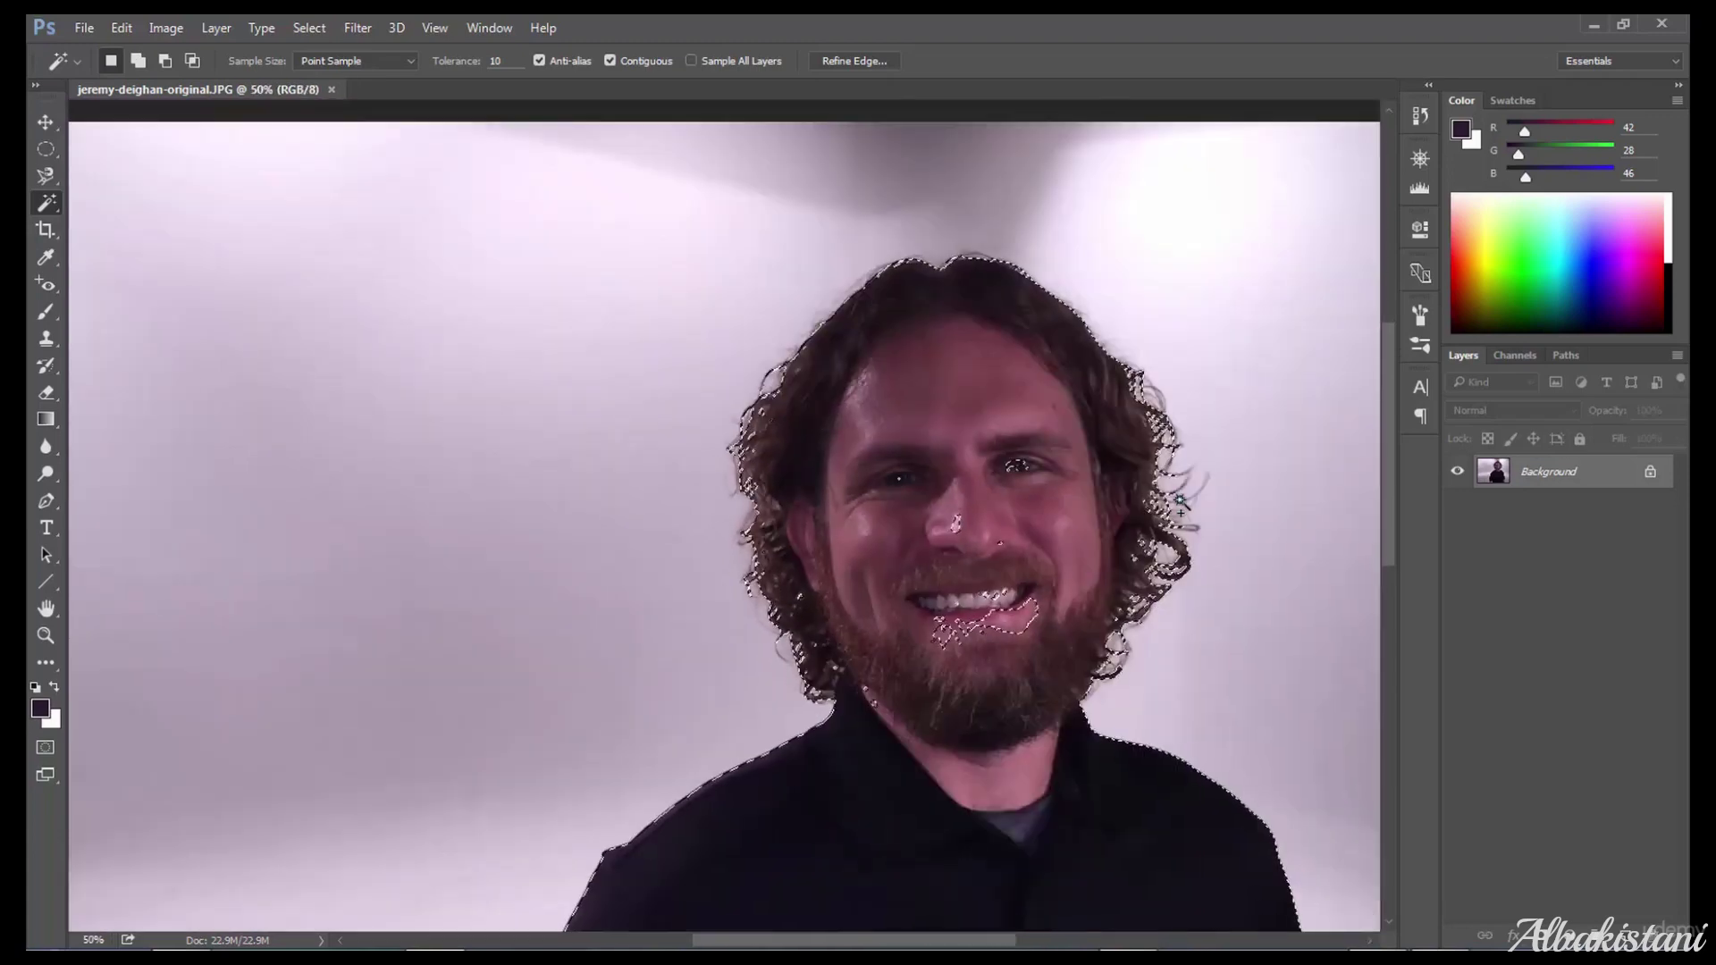
{"action": "key", "text": "ctrl+minus"}
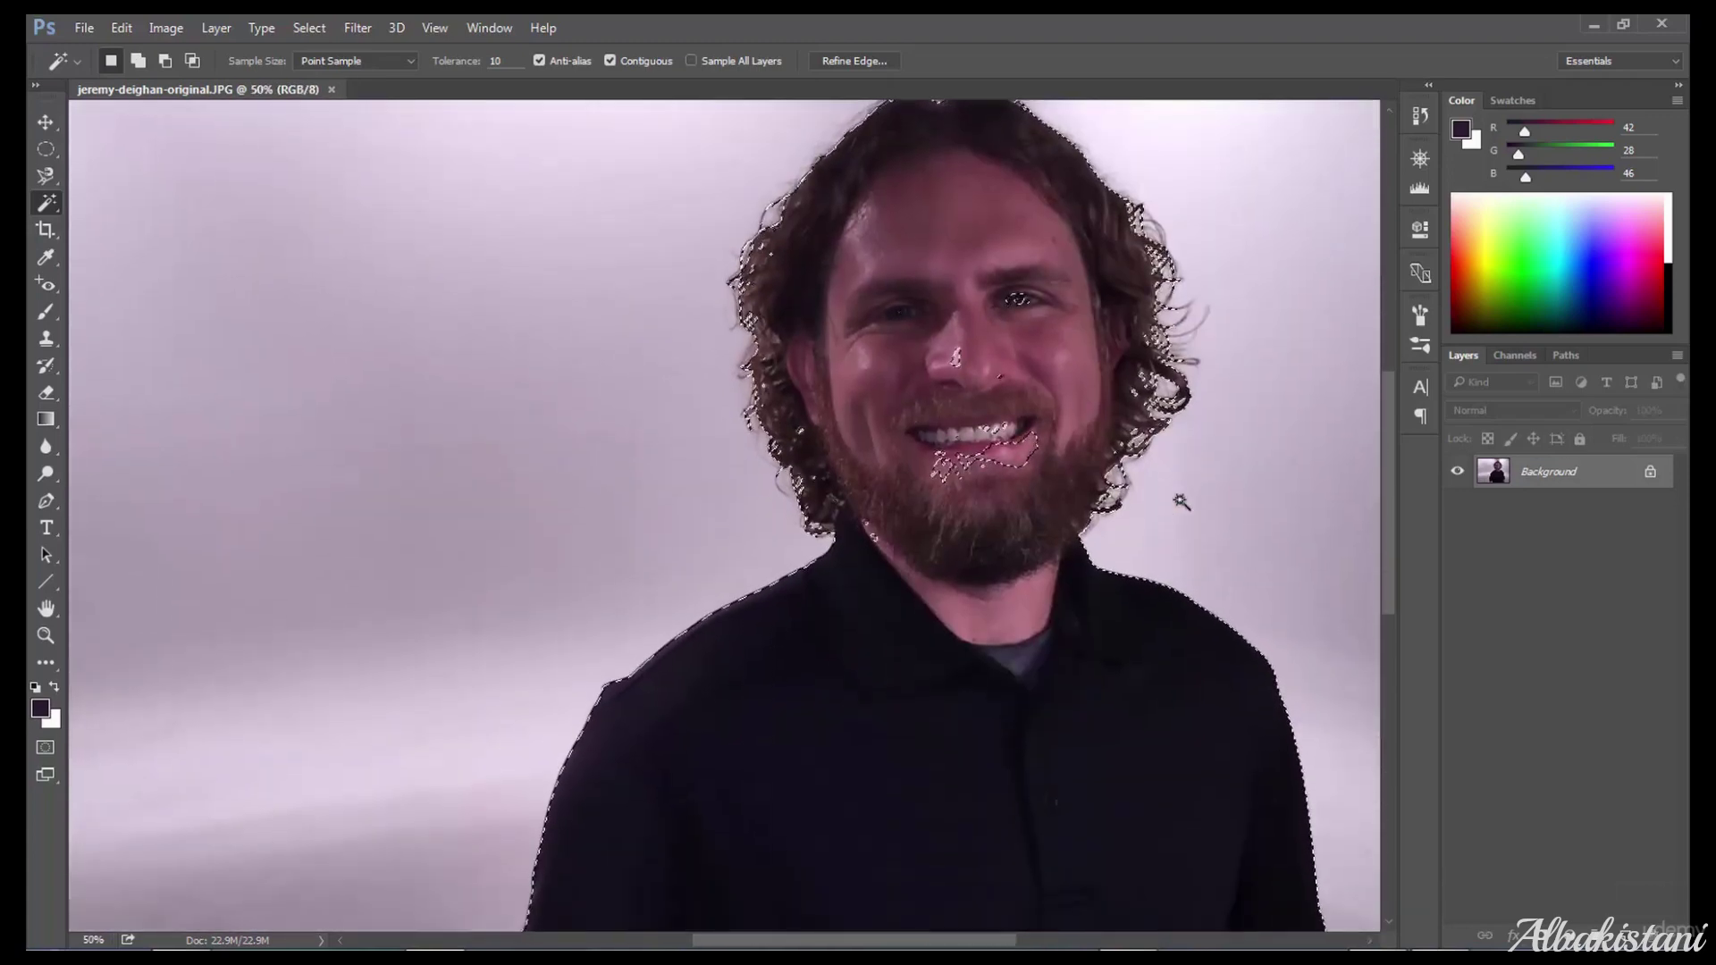
{"action": "key", "text": "ctrl+minus"}
{"action": "key", "text": "ctrl+minus"}
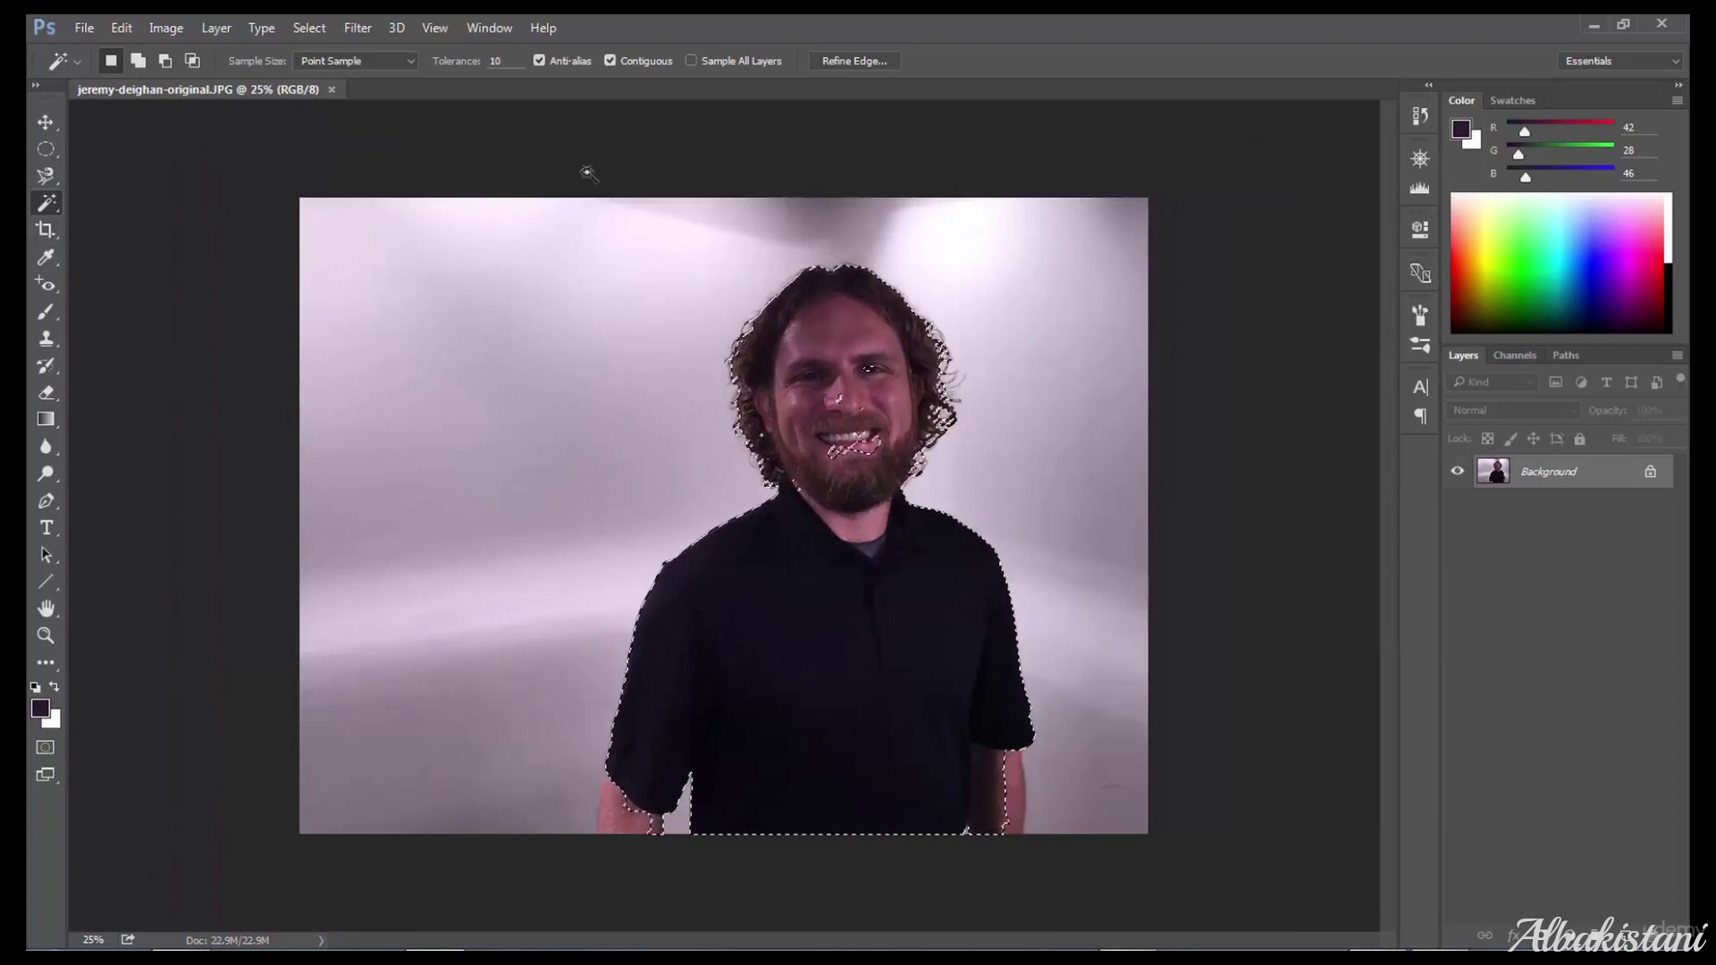
{"action": "key", "text": "alt"}
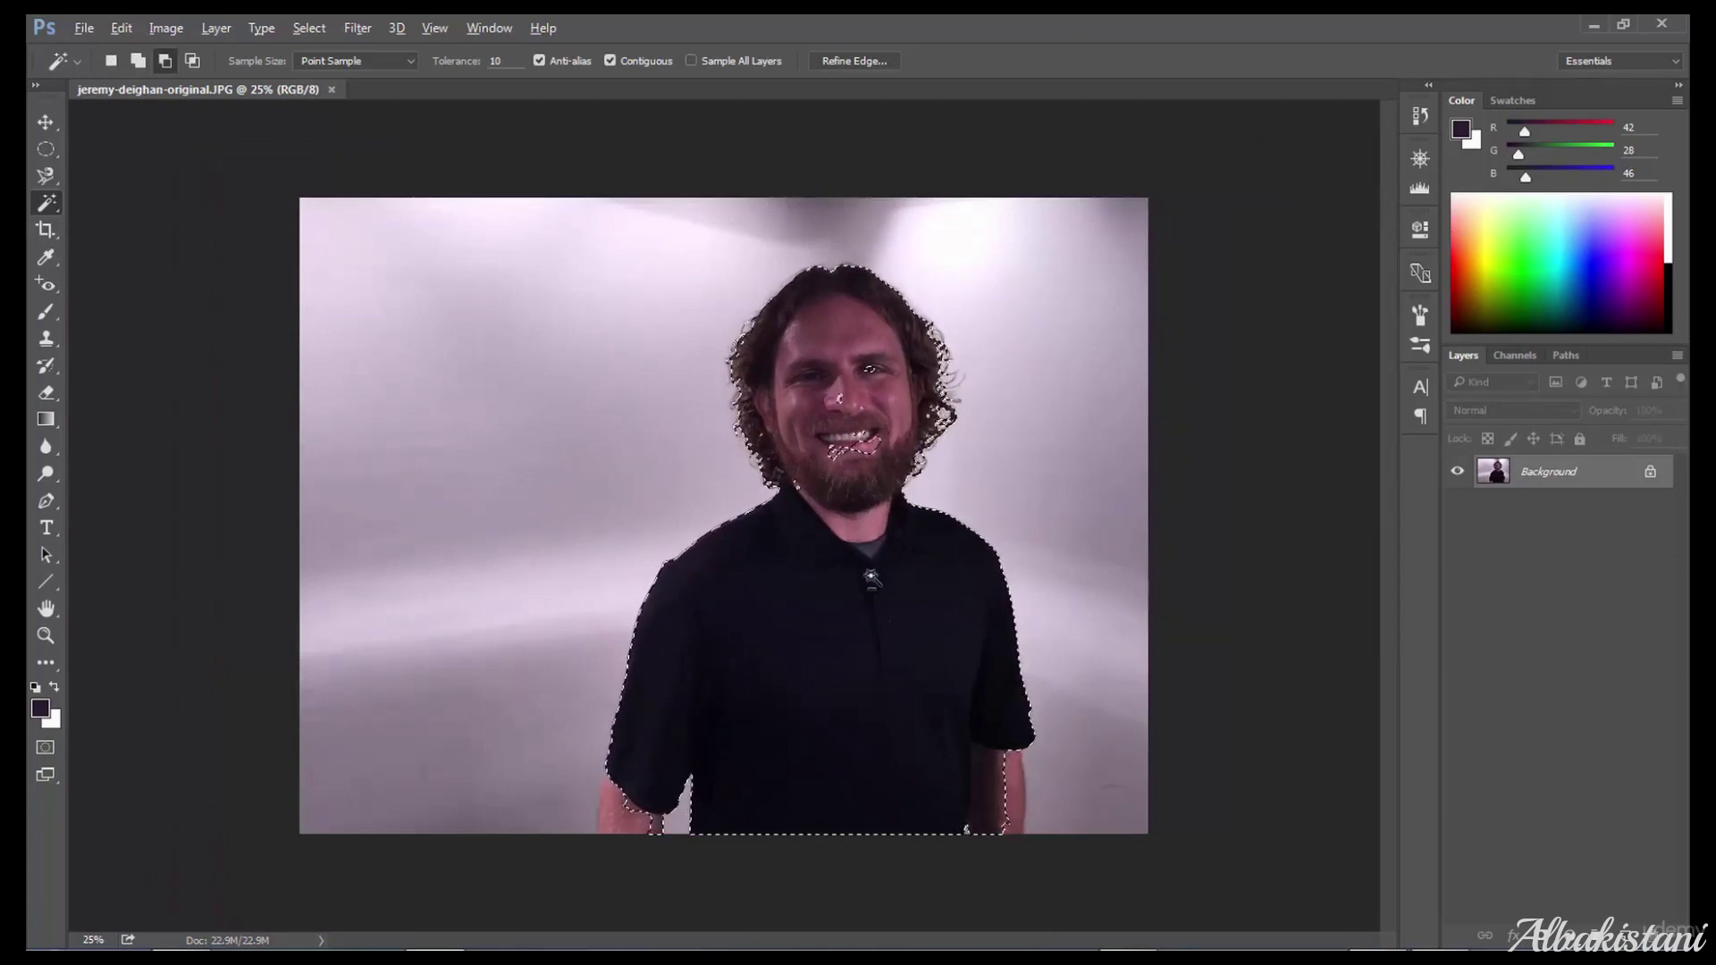
{"action": "left_click", "coordinate": [843, 525]}
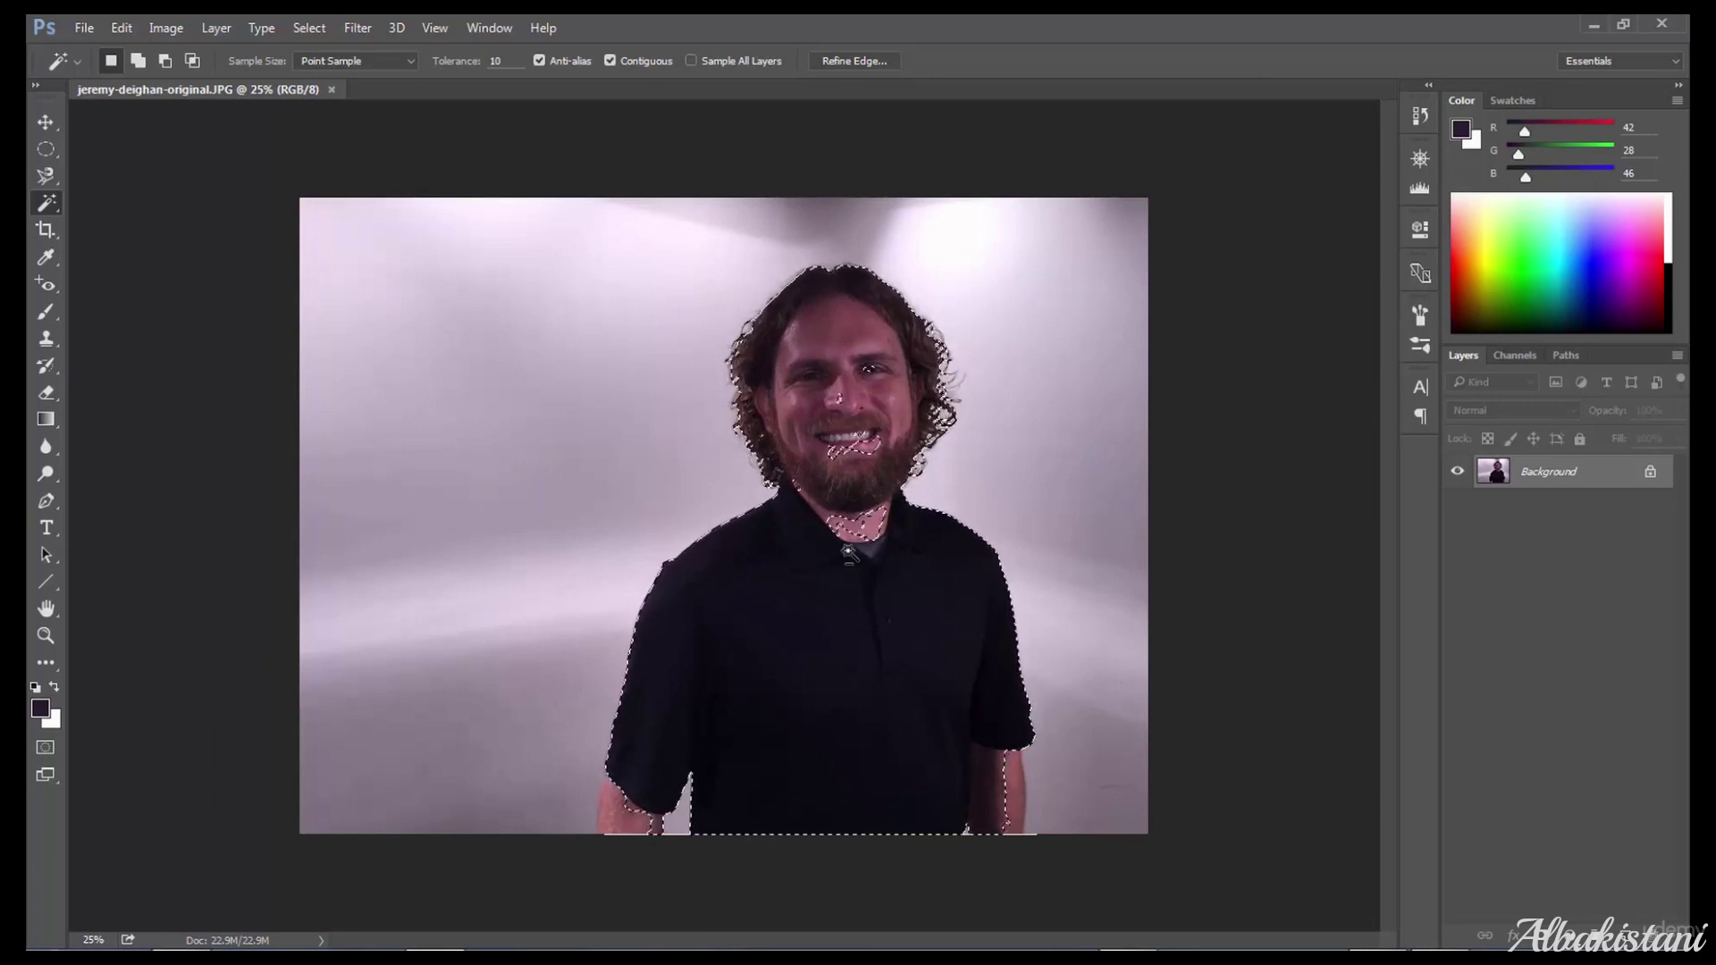
{"action": "key", "text": "ctrl+d"}
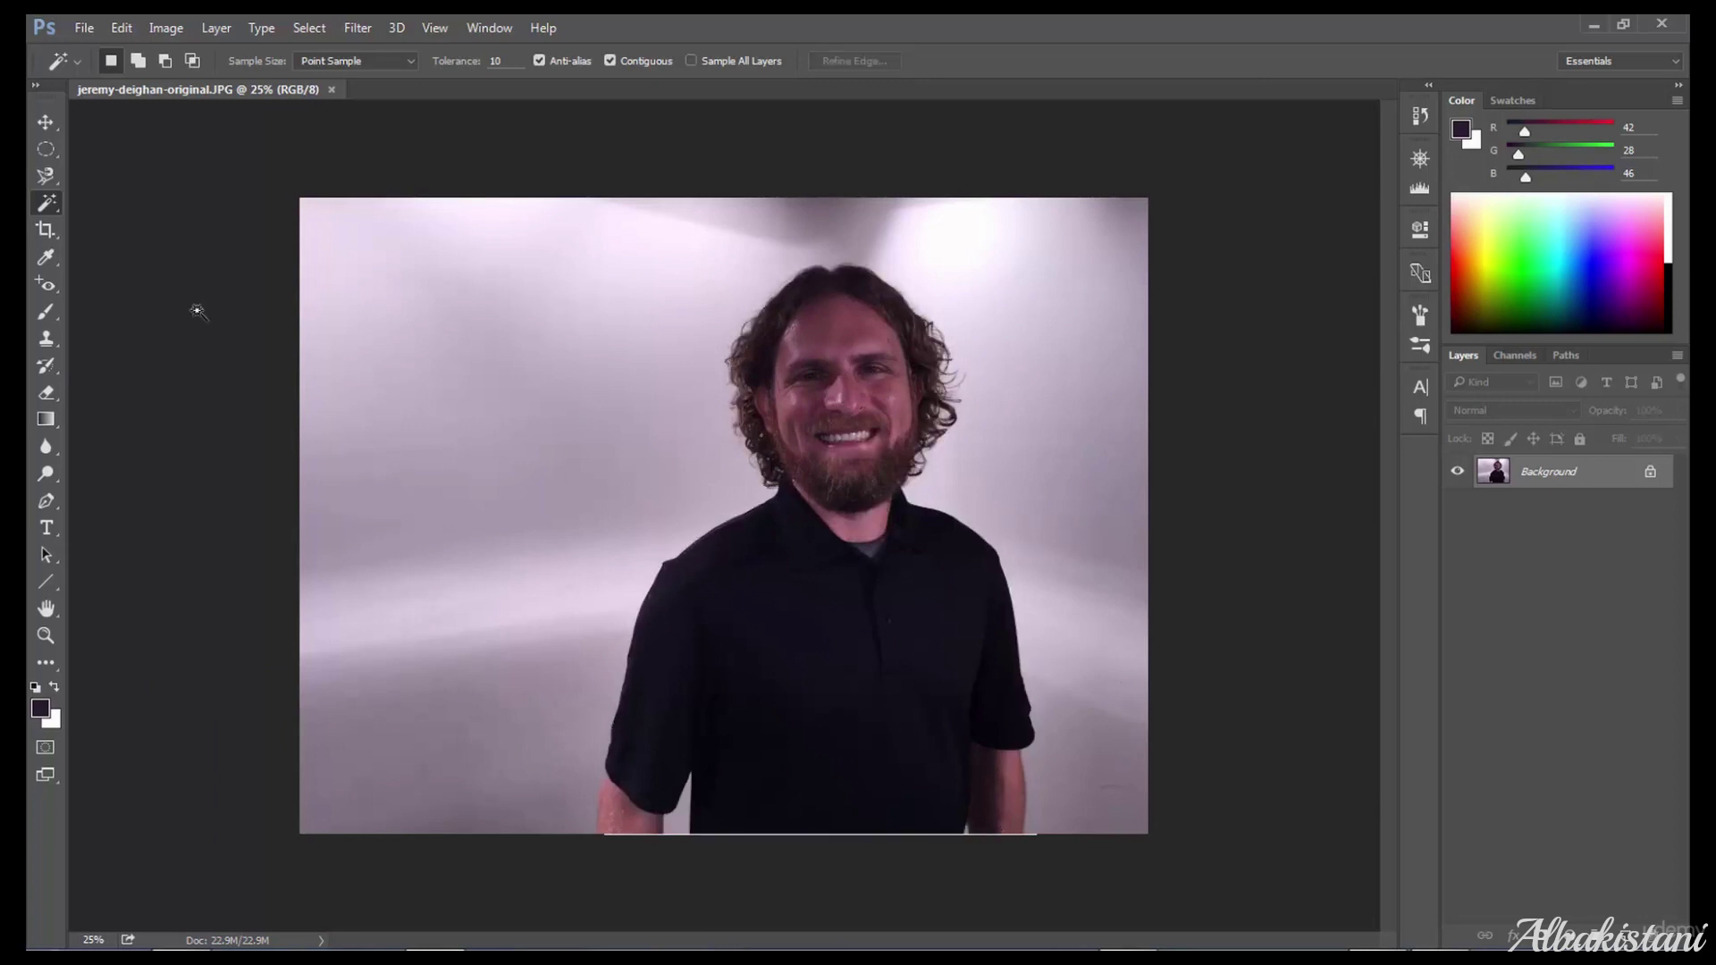
Select the man's shirt, arms, neck and head with the Quick Selection tool
{"action": "right_click", "coordinate": [45, 207]}
{"action": "left_click", "coordinate": [105, 201]}
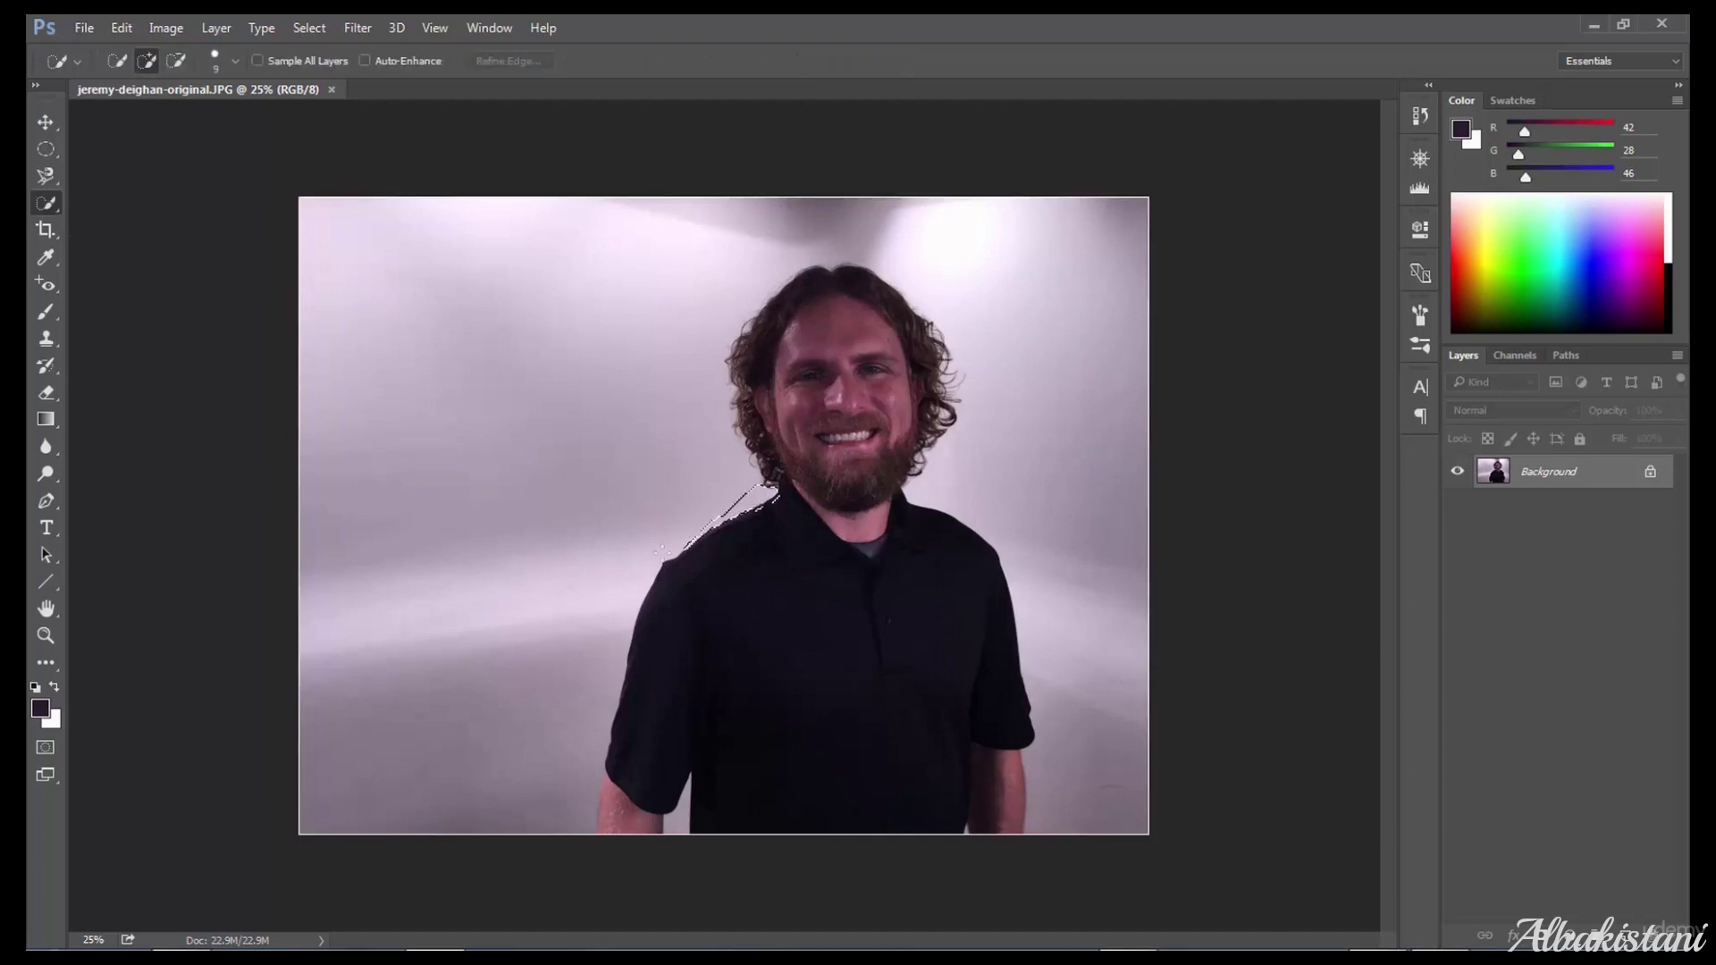
{"action": "left_click_drag", "start_coordinate": [662, 552], "coordinate": [659, 555]}
{"action": "key", "text": "ctrl+d"}
{"action": "mouse_move", "coordinate": [739, 513]}
{"action": "left_mouse_down"}
{"action": "mouse_move", "coordinate": [739, 531]}
{"action": "mouse_move", "coordinate": [672, 571]}
{"action": "mouse_move", "coordinate": [647, 670]}
{"action": "left_mouse_up"}
{"action": "key", "text": "ctrl+d"}
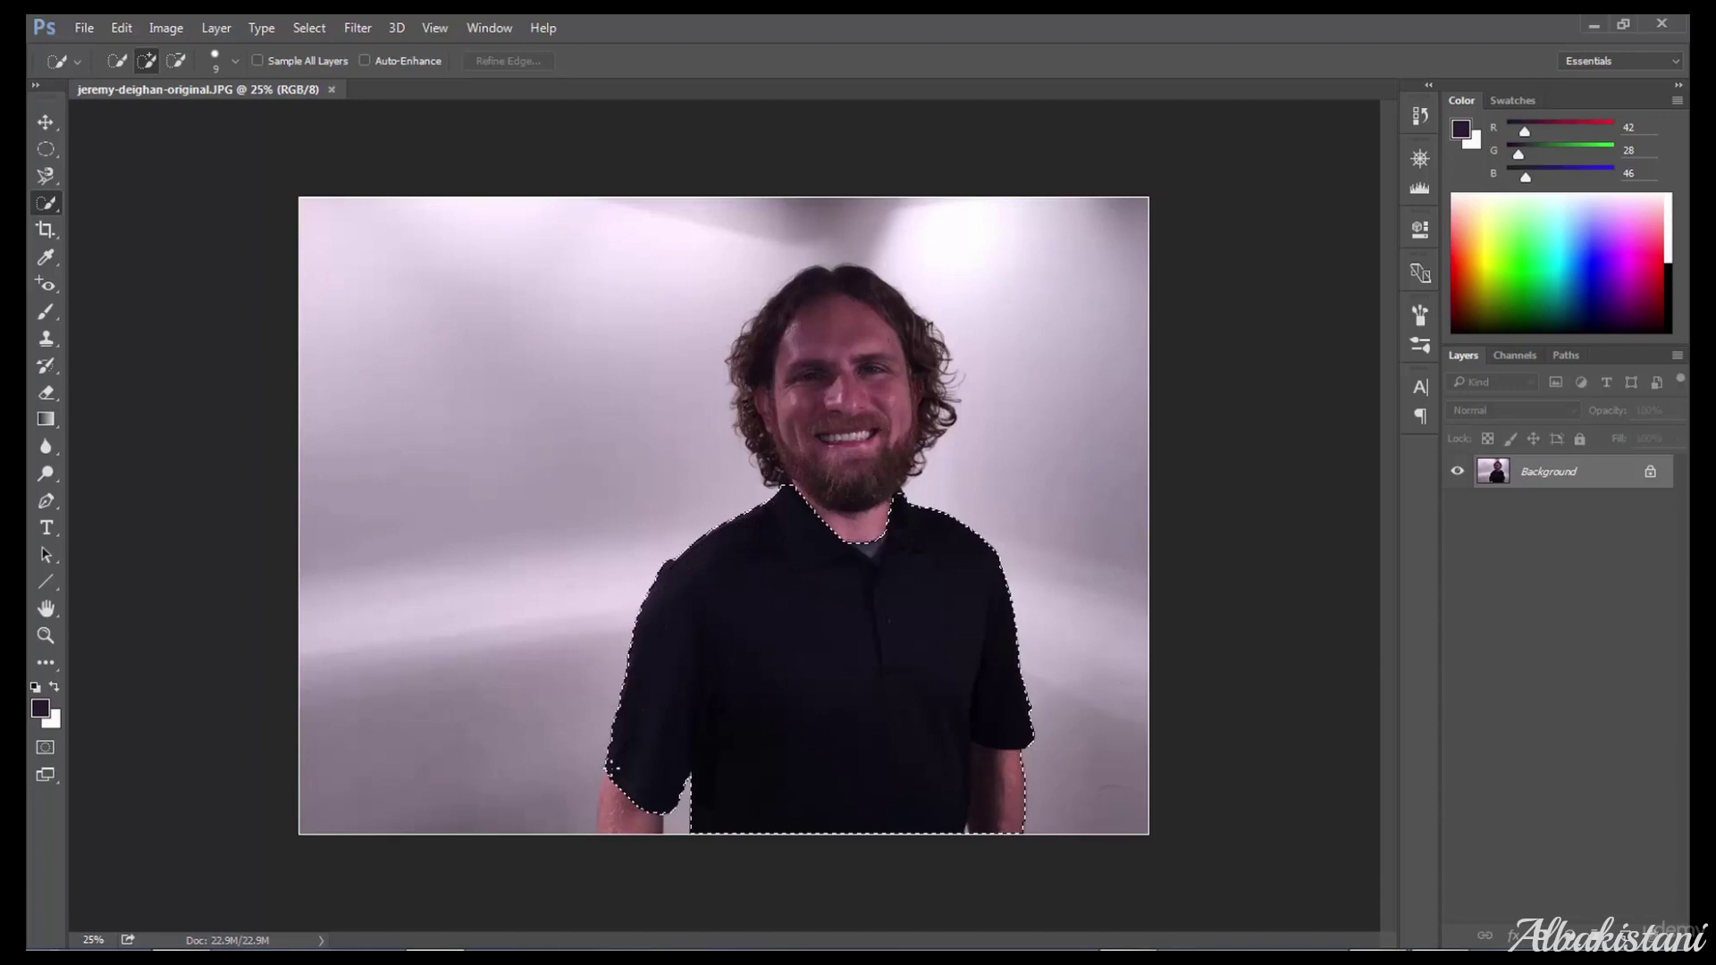
{"action": "left_click_drag", "start_coordinate": [621, 759], "coordinate": [601, 808]}
{"action": "mouse_move", "coordinate": [959, 718]}
{"action": "left_mouse_down"}
{"action": "mouse_move", "coordinate": [1015, 816]}
{"action": "mouse_move", "coordinate": [935, 652]}
{"action": "left_mouse_up"}
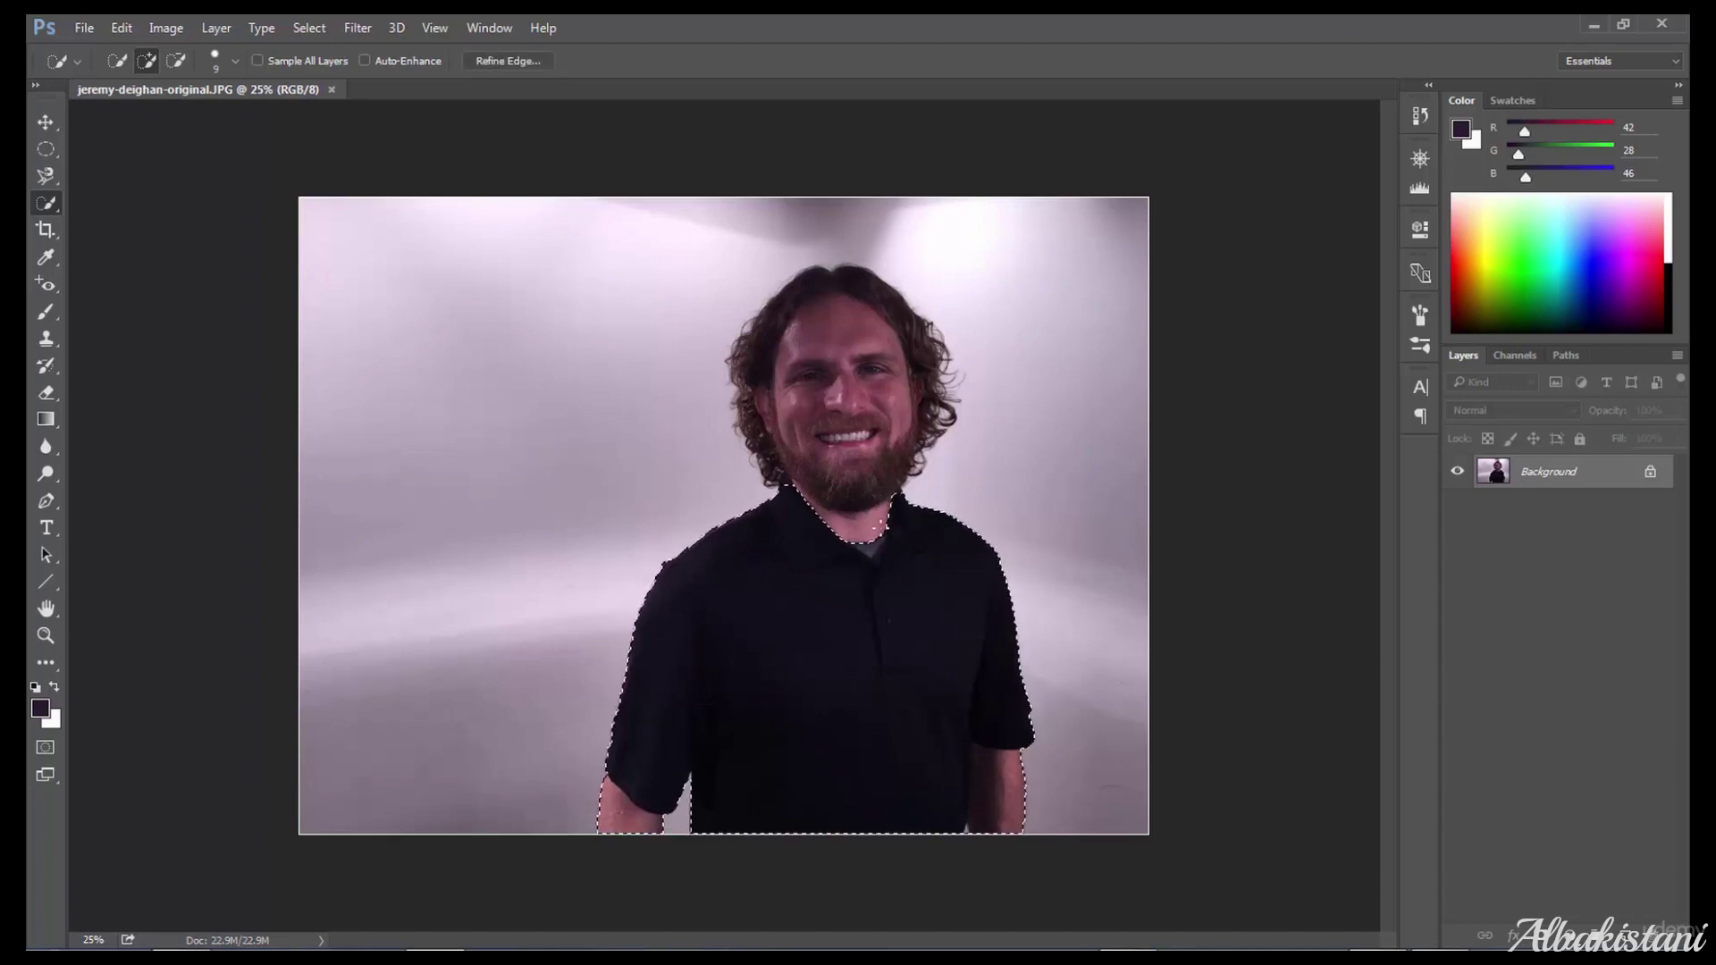
{"action": "left_click_drag", "start_coordinate": [876, 502], "coordinate": [893, 388]}
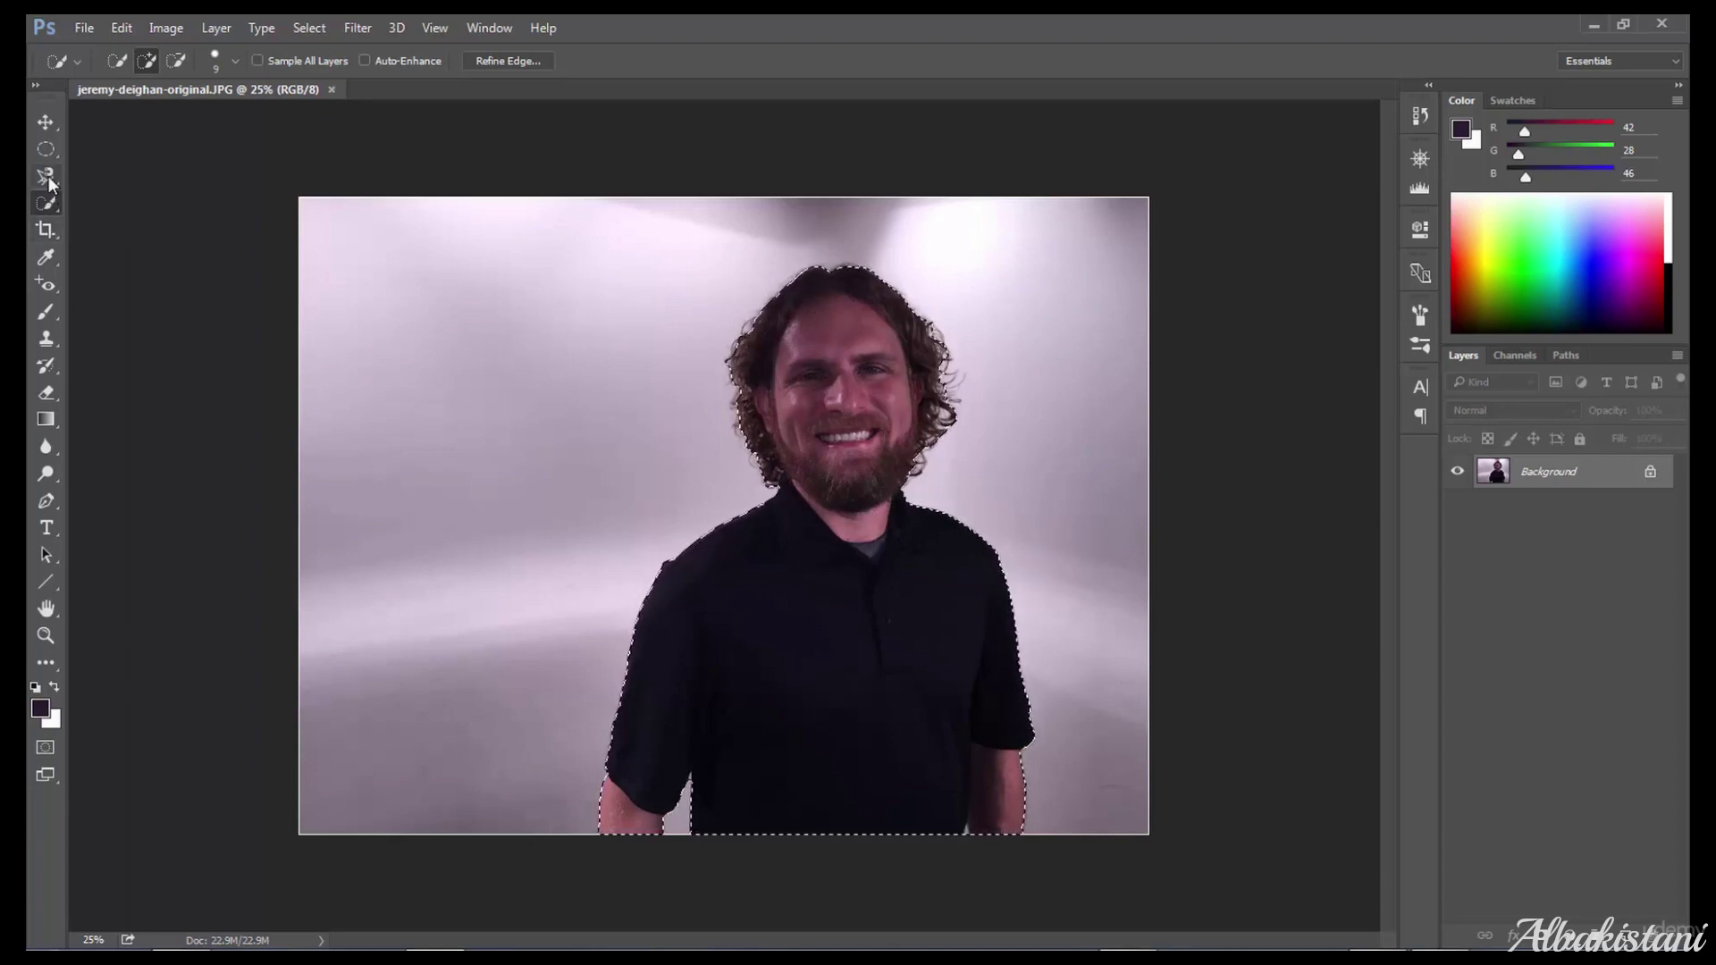
Add the stray curls beside the ear to the selection using the Magic Wand at tolerance 30
{"action": "left_click", "coordinate": [46, 204]}
{"action": "left_click", "coordinate": [105, 225]}
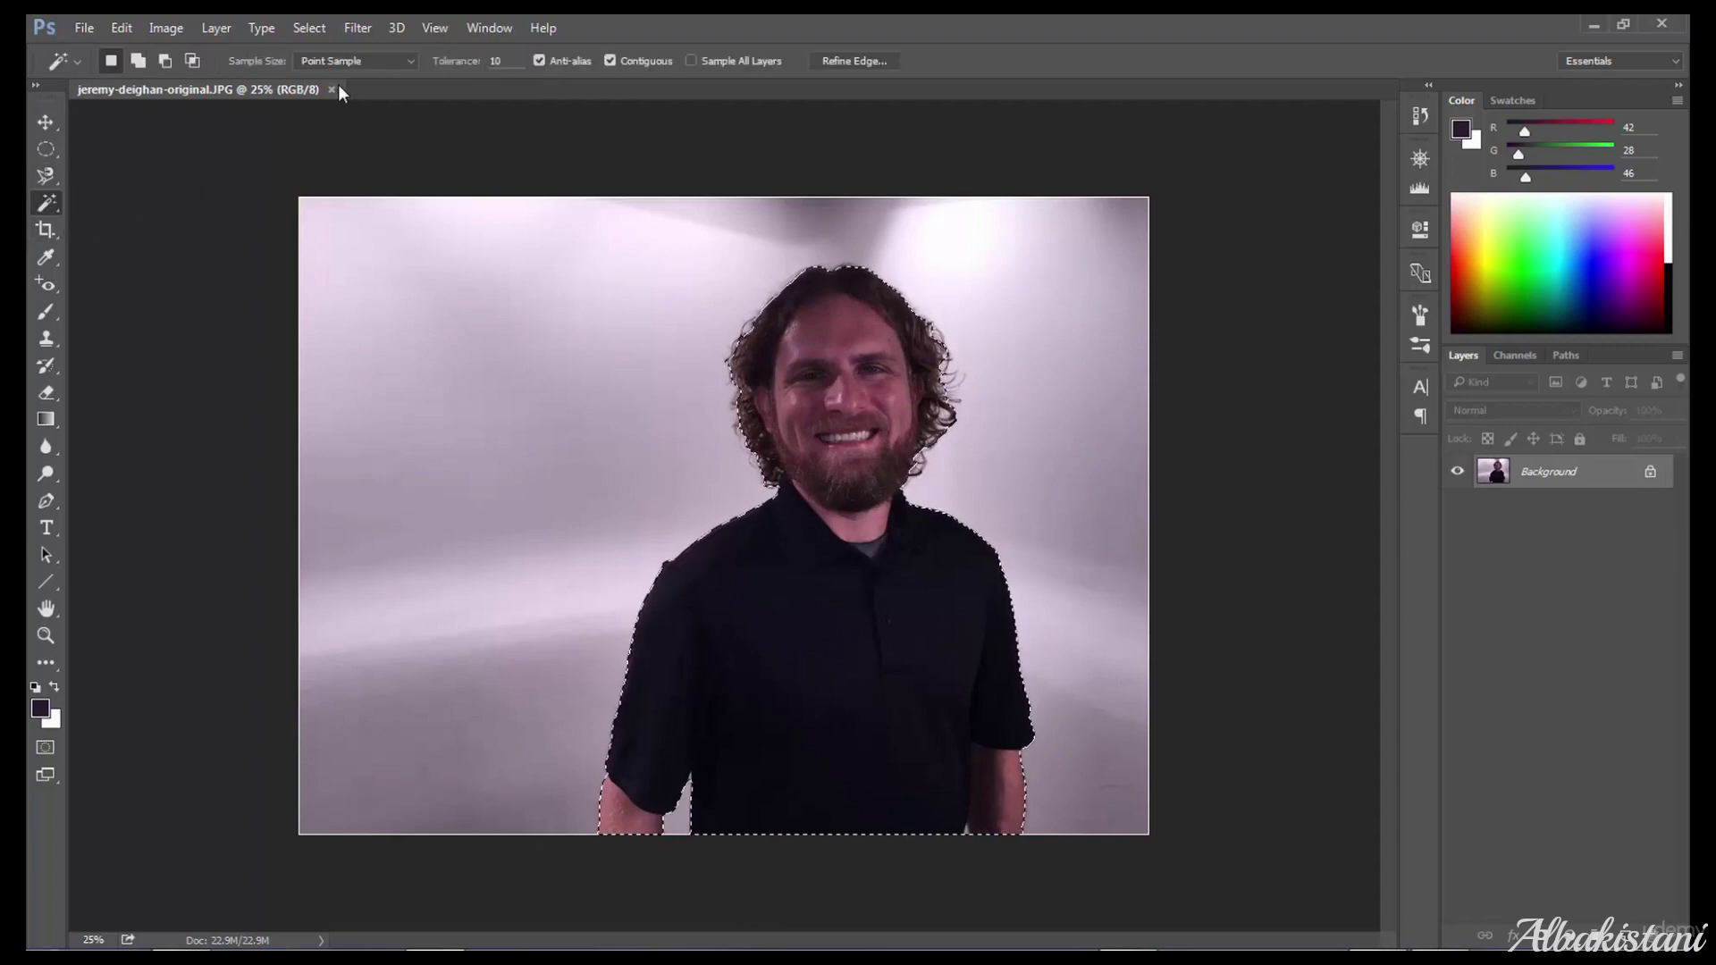
{"action": "type", "text": "30"}
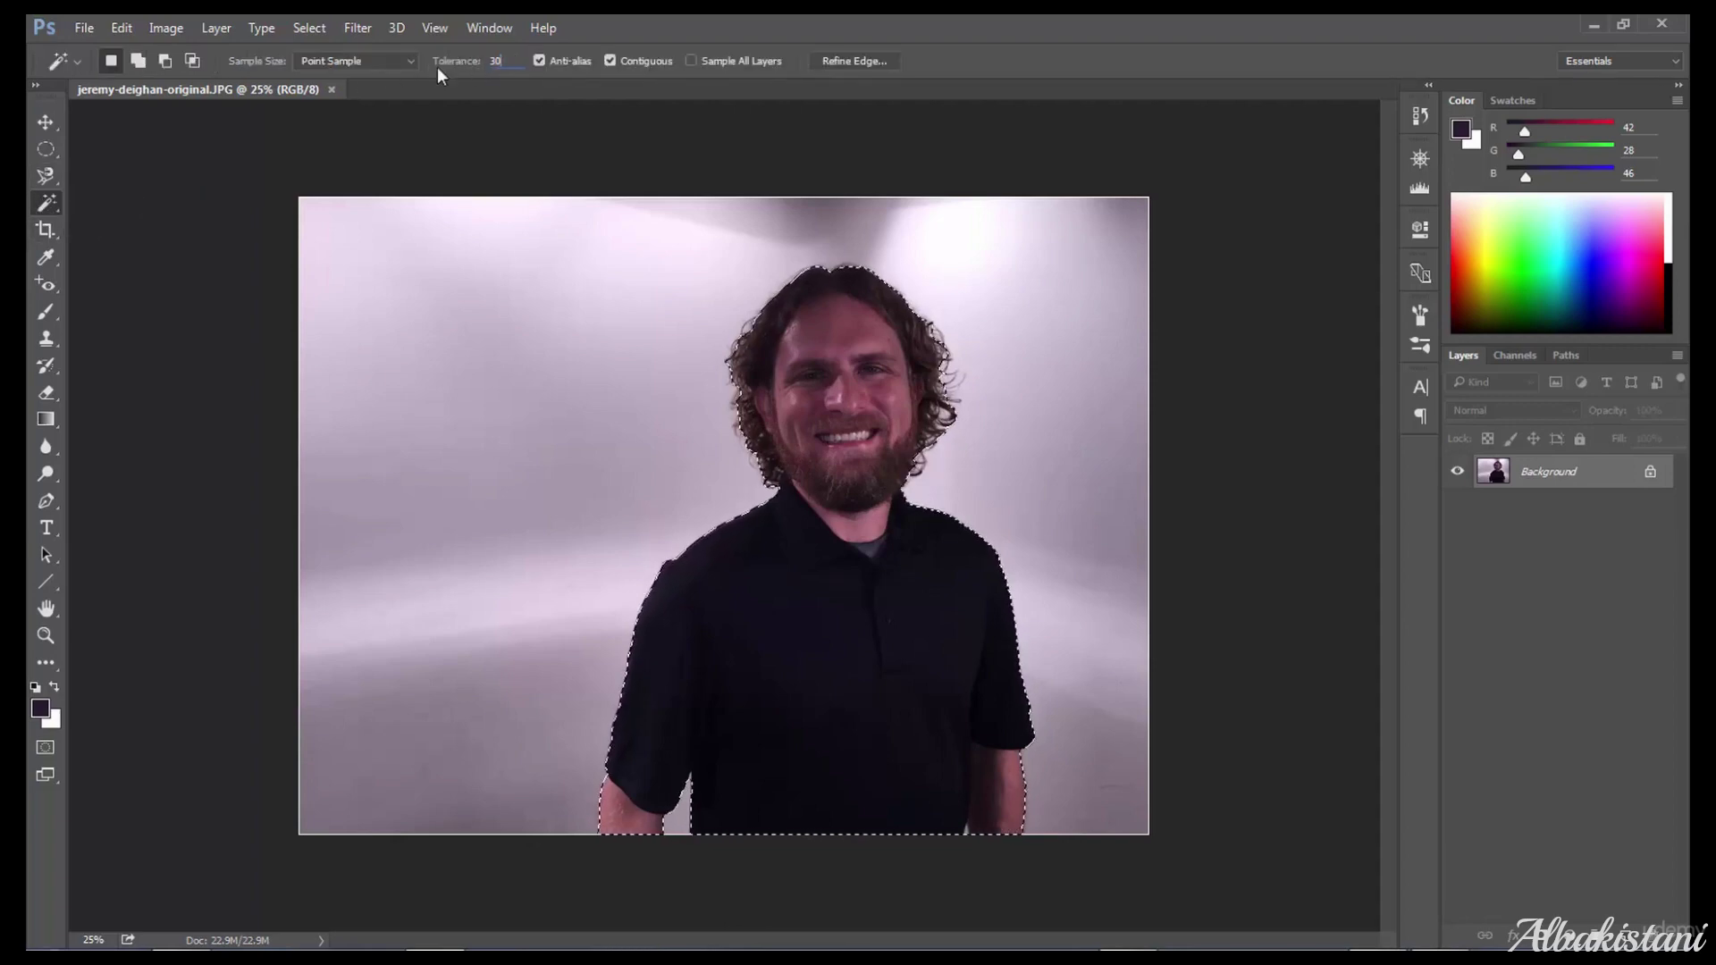
{"action": "key", "text": "ctrl+plus"}
{"action": "key", "text": "ctrl+plus"}
{"action": "key", "text": "ctrl+plus"}
{"action": "key", "text": "ctrl+plus"}
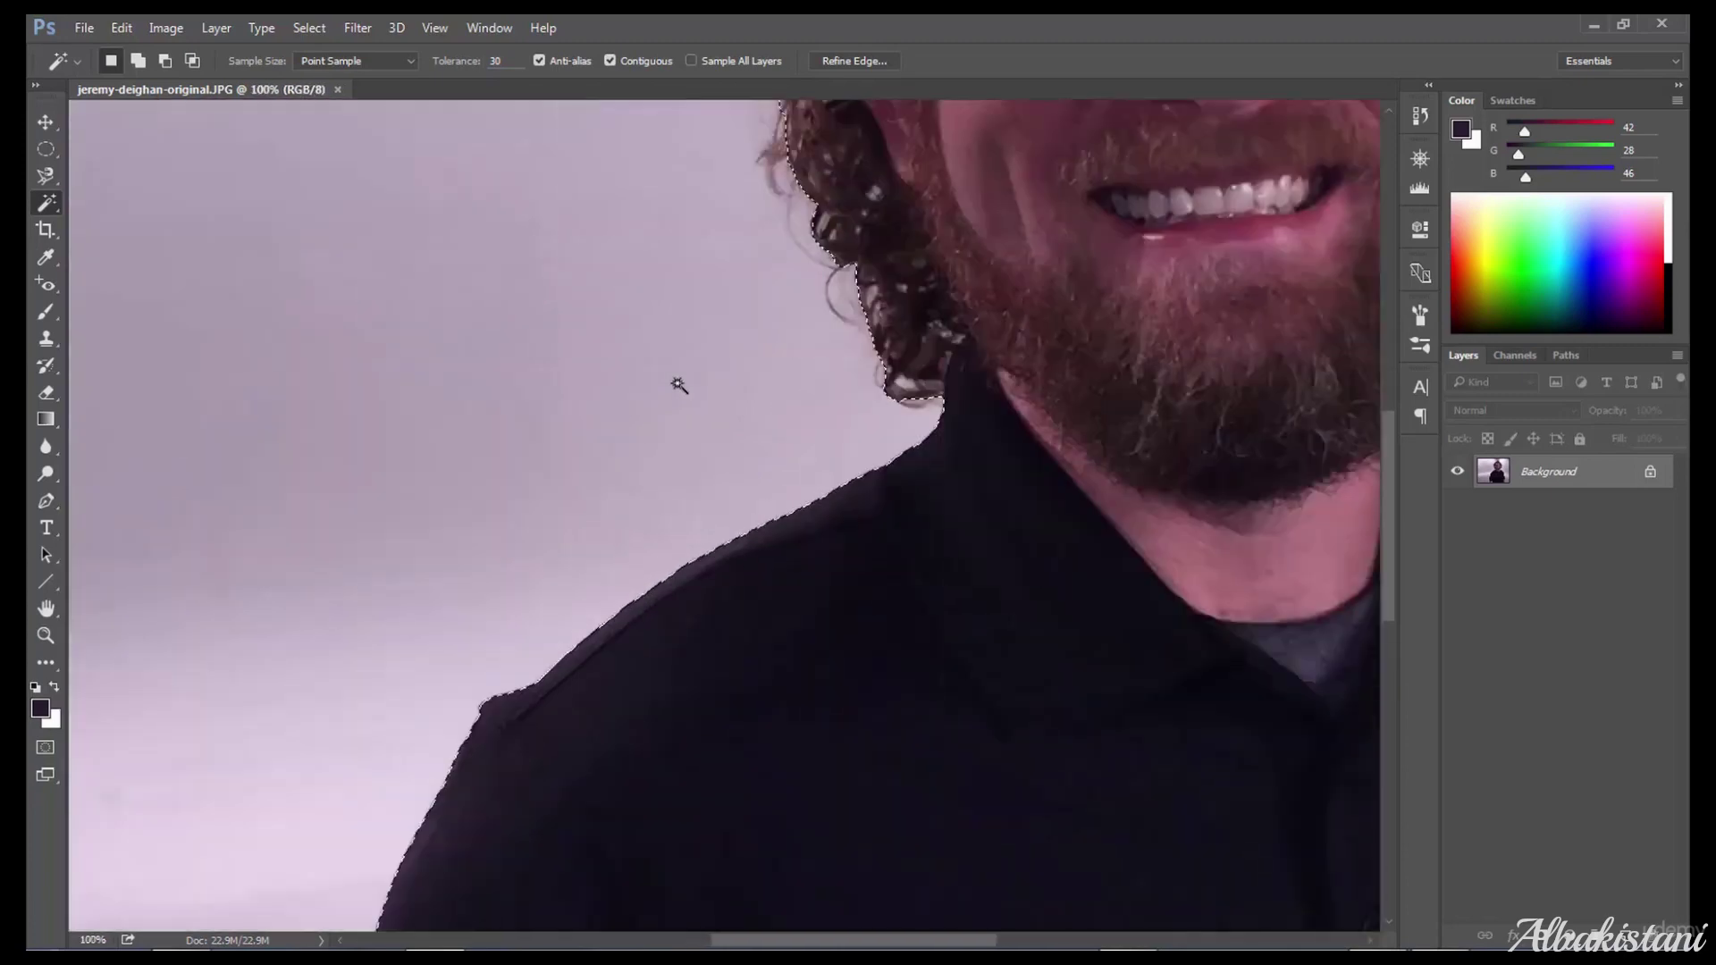
{"action": "scroll", "coordinate": [706, 387], "scroll_direction": "up", "scroll_amount": 3}
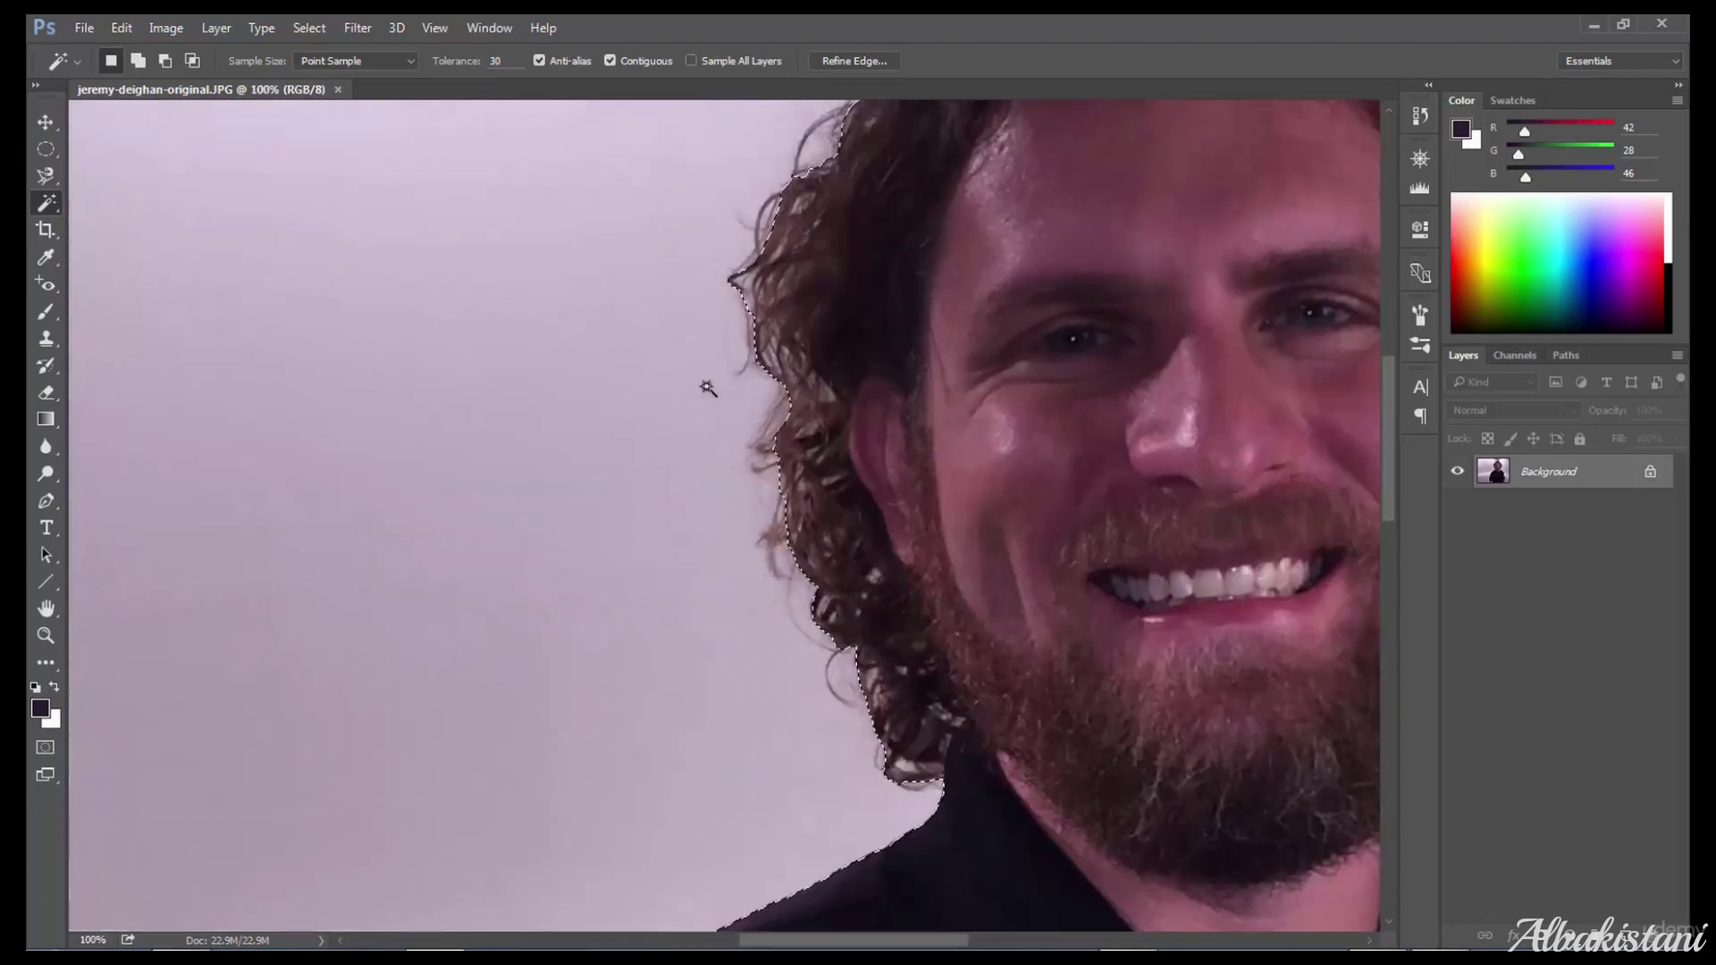
{"action": "left_click", "coordinate": [774, 447], "text": "shift"}
{"action": "left_click", "coordinate": [819, 399], "text": "shift"}
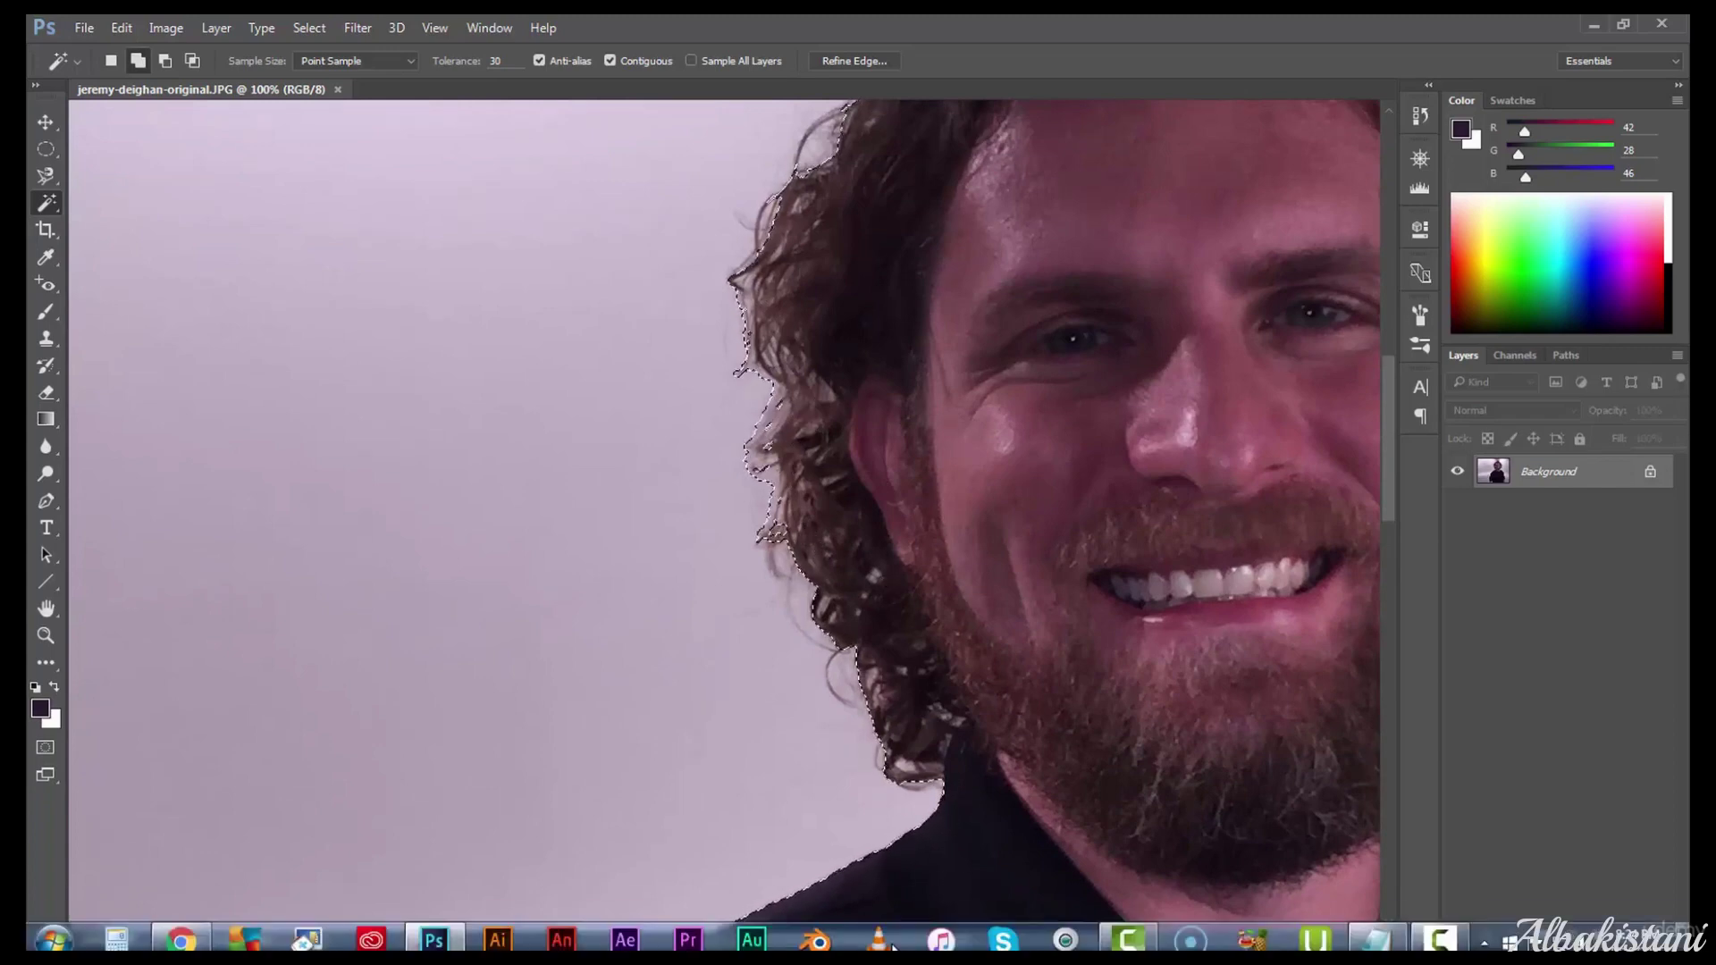
Try adding the area beside the curls on the other side of the head to the selection, and undo it
{"action": "left_click_drag", "start_coordinate": [894, 943], "coordinate": [983, 943]}
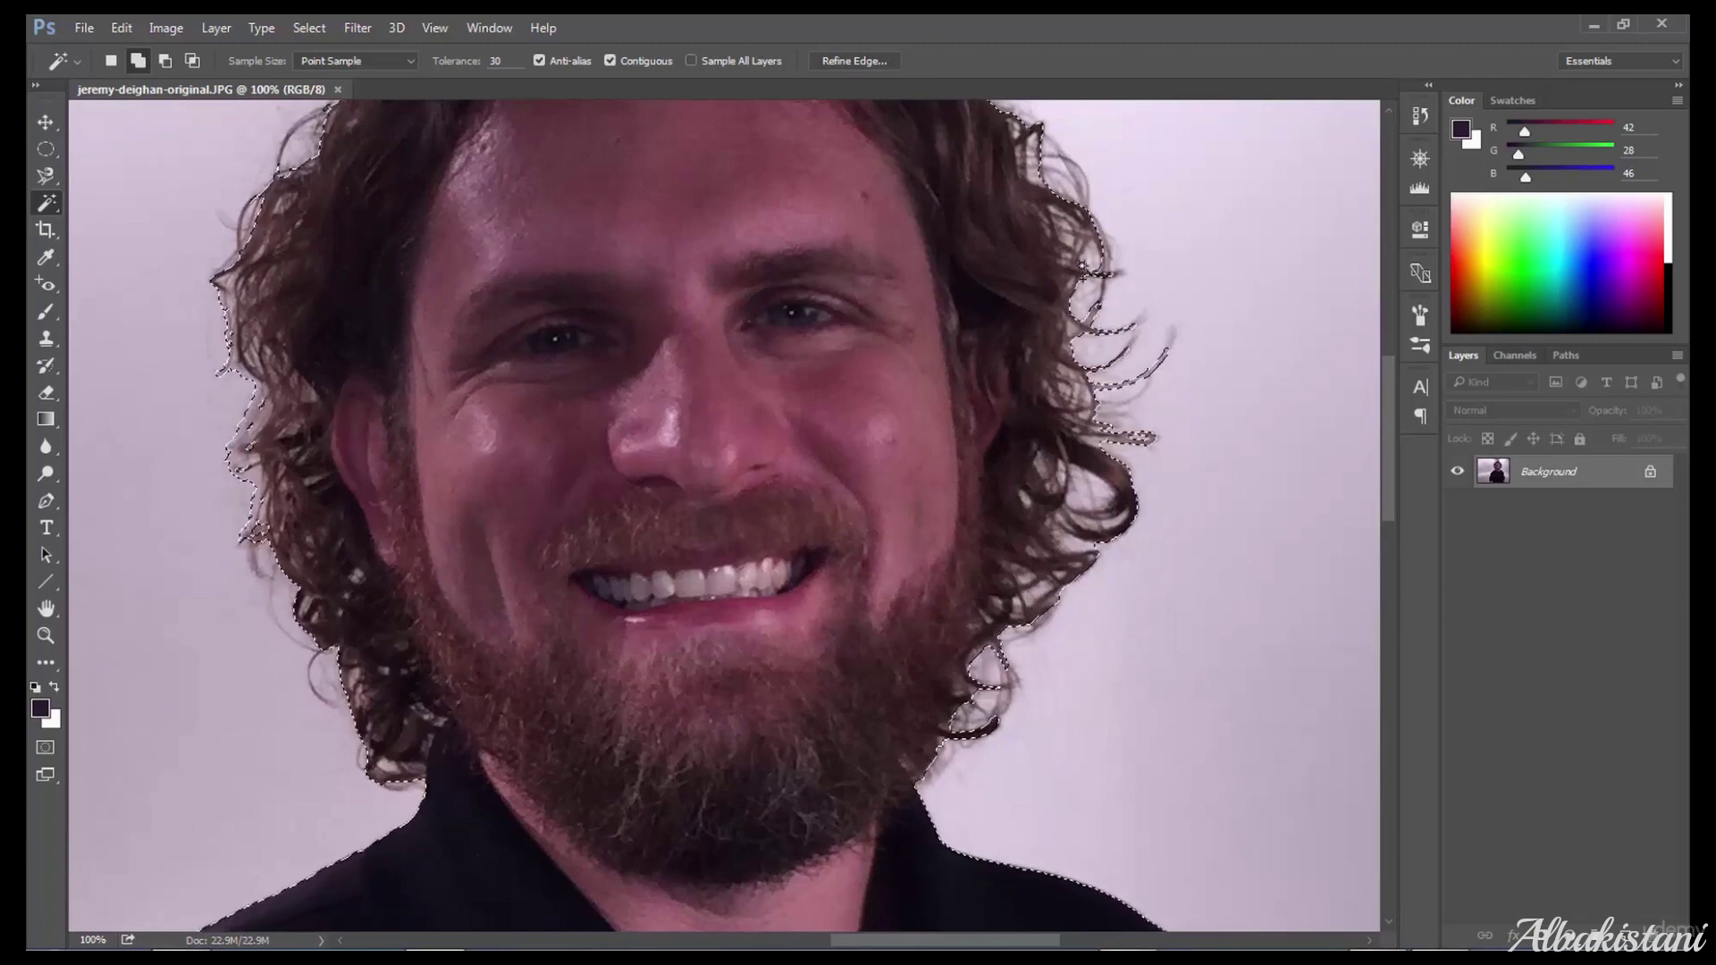
{"action": "left_click", "coordinate": [1191, 218], "text": "shift"}
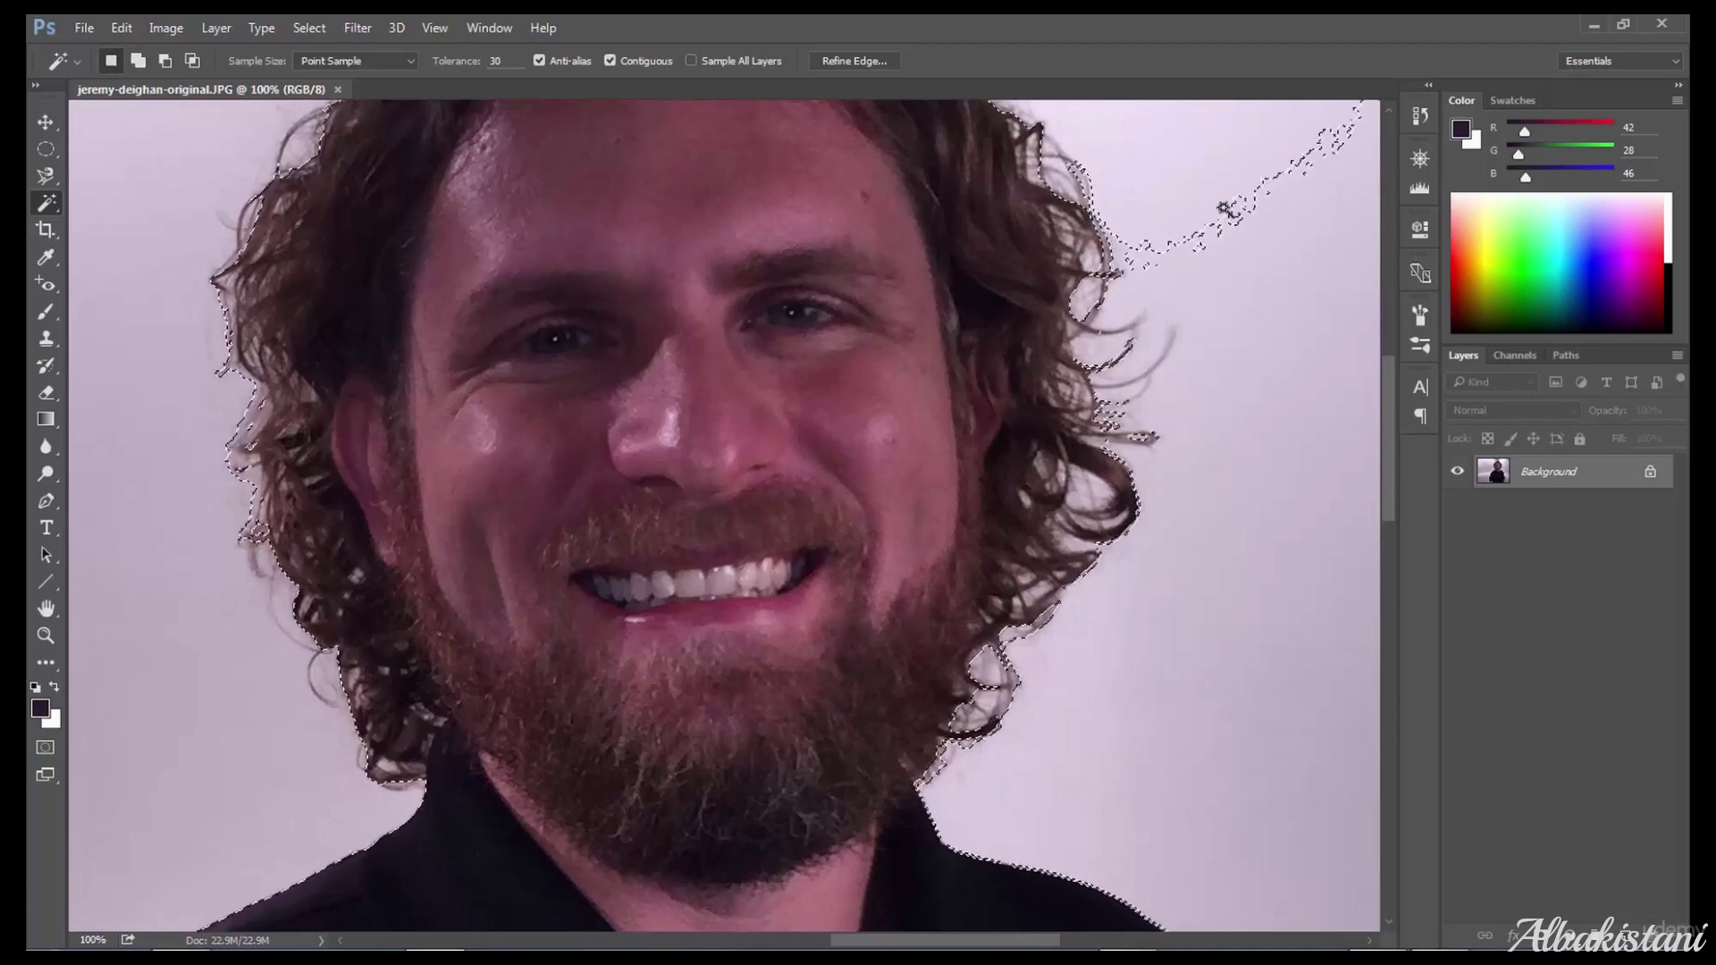
{"action": "key", "text": "ctrl+z"}
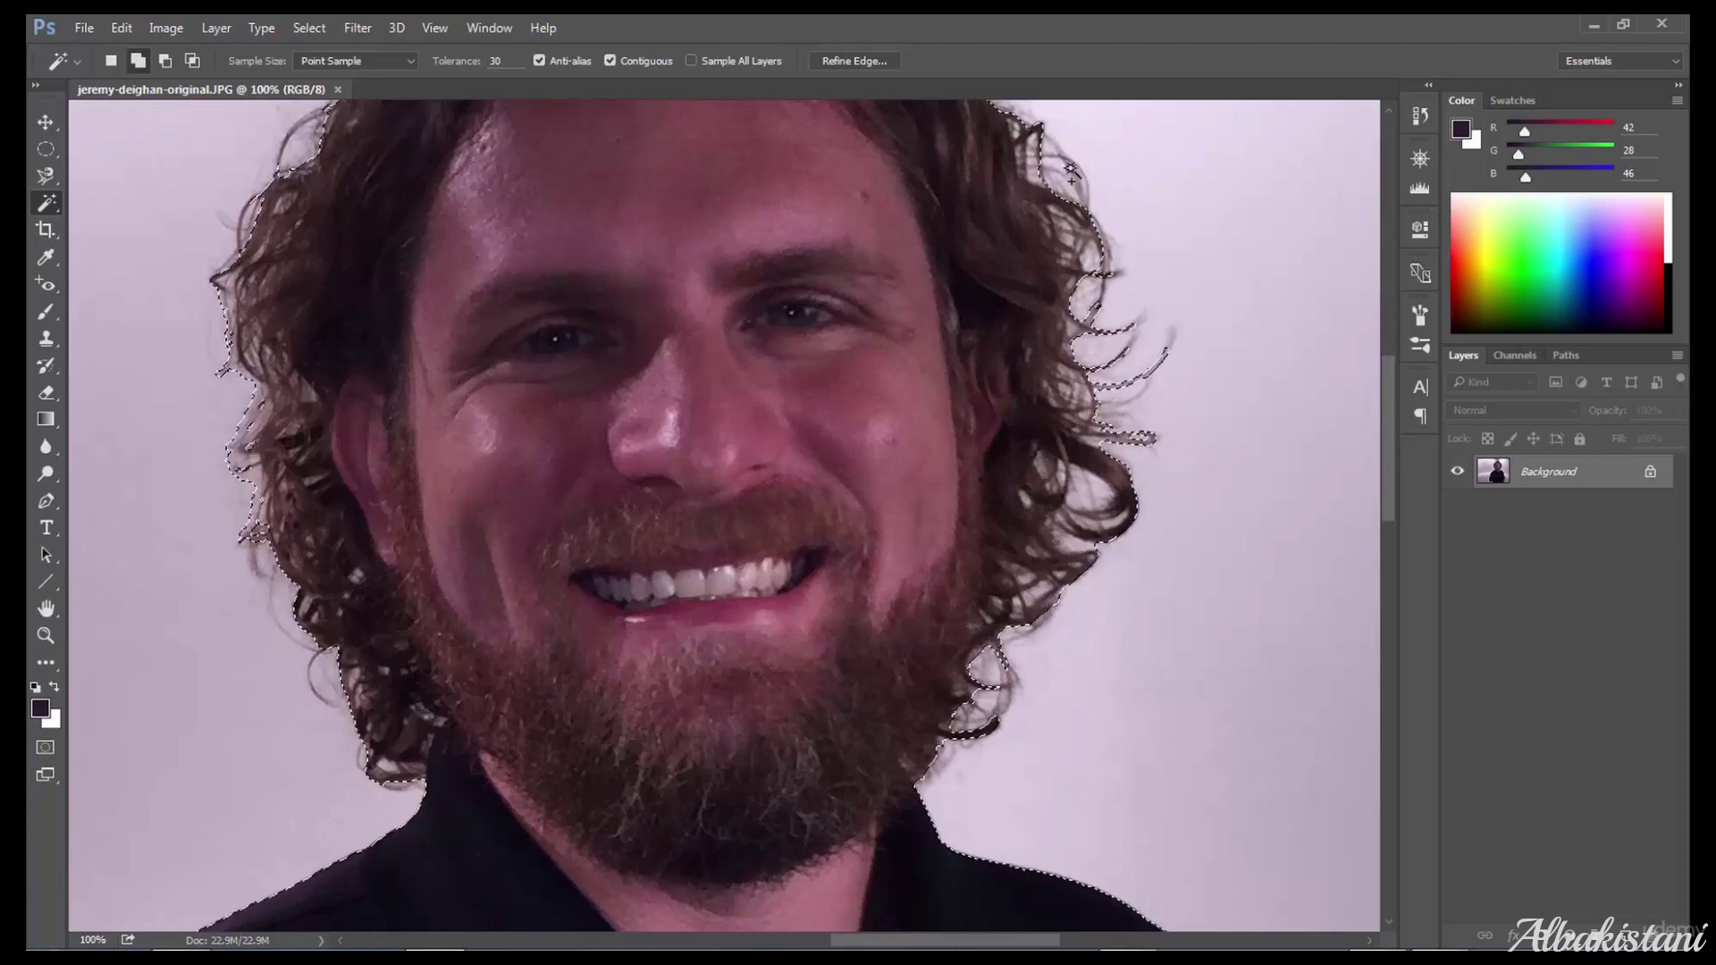
Add the stray curls on the upper left side of the man's hair to the Magic Wand selection at tolerance 30
{"action": "scroll", "coordinate": [1083, 268], "scroll_direction": "up", "scroll_amount": 5}
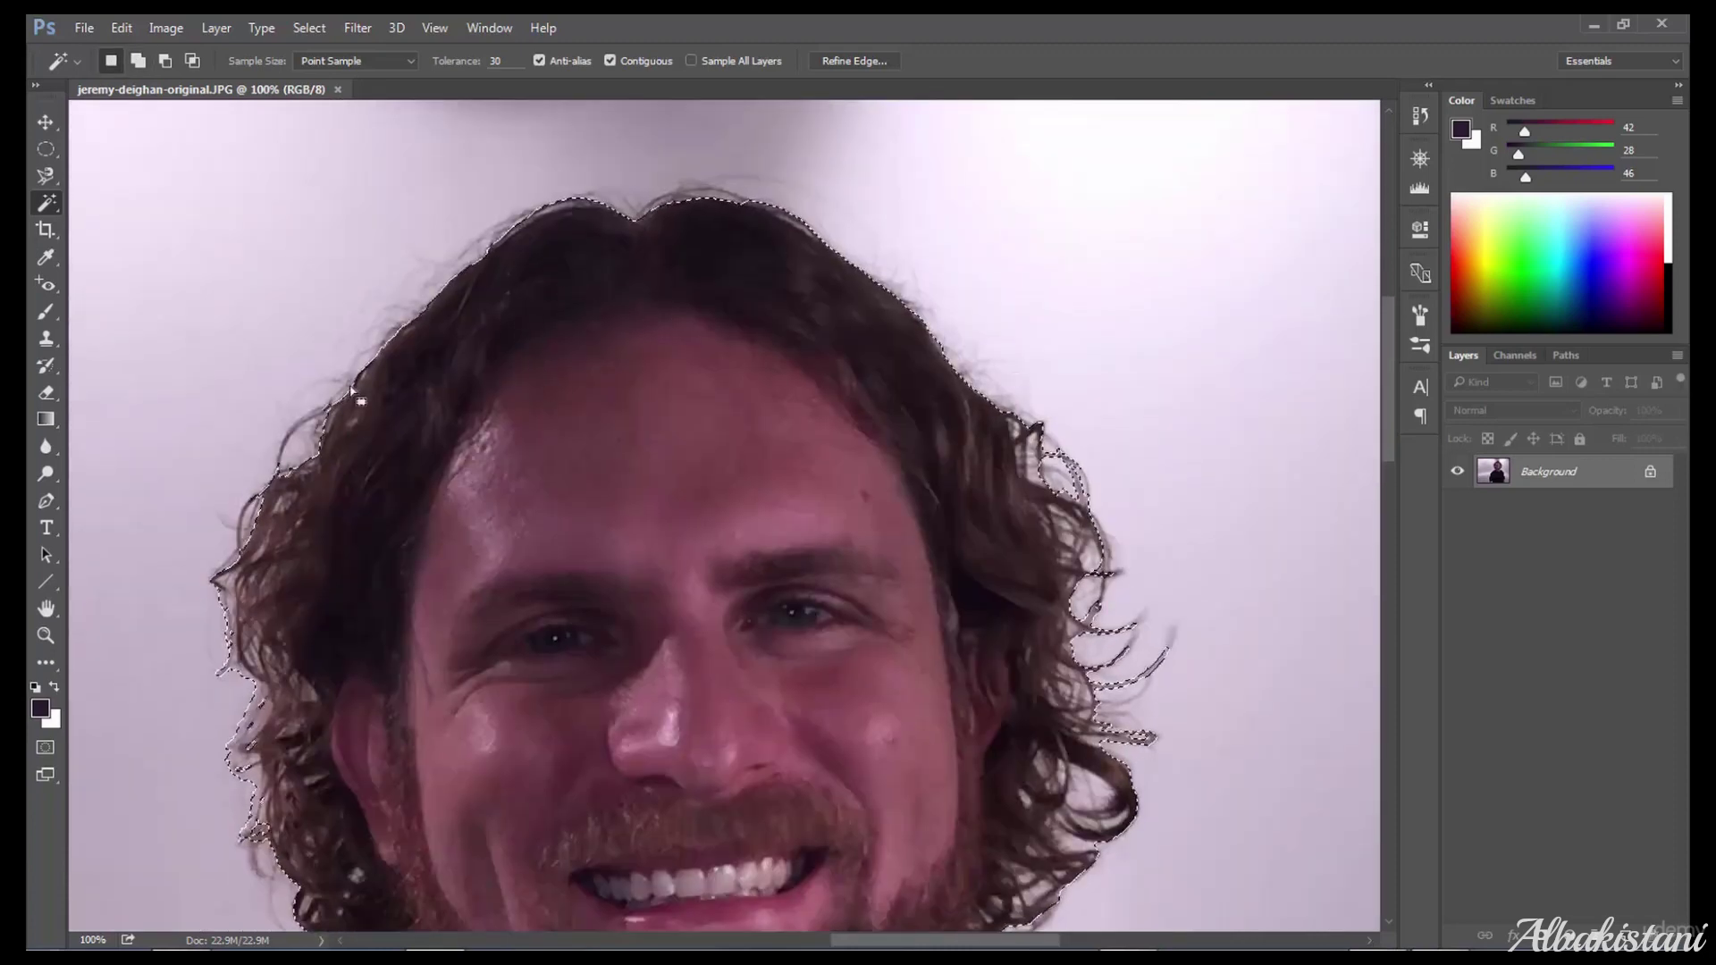
{"action": "left_click", "coordinate": [290, 460], "text": "shift"}
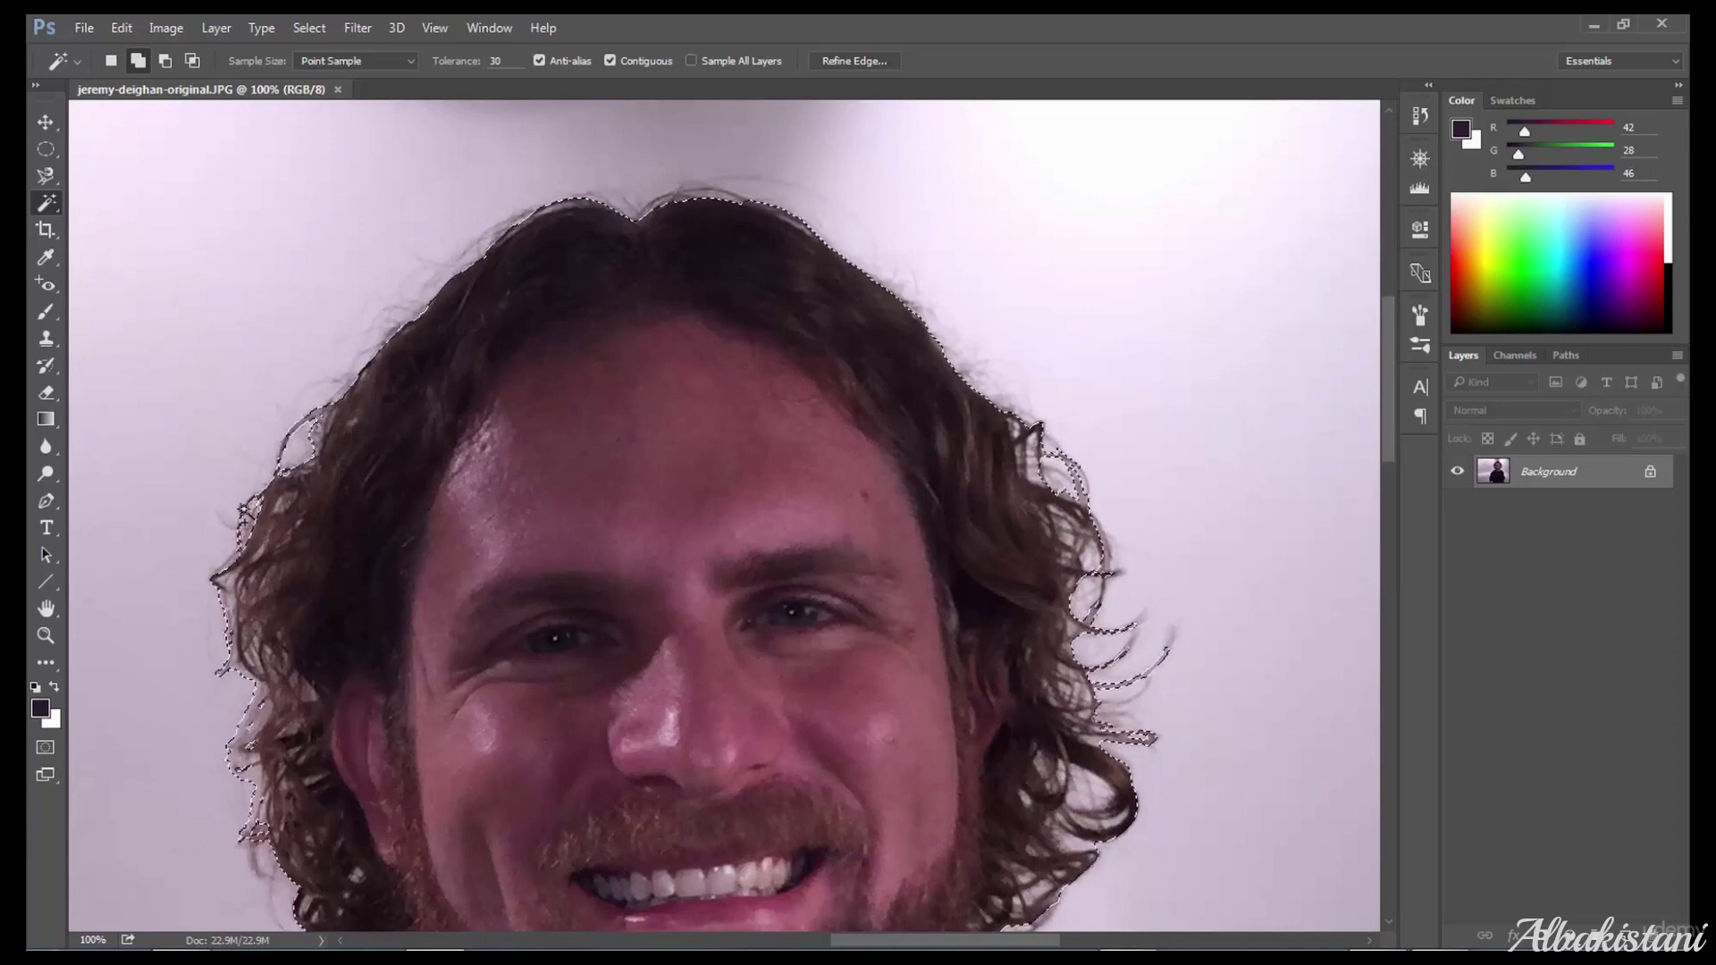
Examine the whole selection and its edges along the shirt, the sleeves and the gaps beside the arms
{"action": "scroll", "coordinate": [545, 587], "scroll_direction": "down", "scroll_amount": 3}
{"action": "key", "text": "ctrl+minus"}
{"action": "key", "text": "ctrl+minus"}
{"action": "key", "text": "ctrl+minus"}
{"action": "key", "text": "ctrl+minus"}
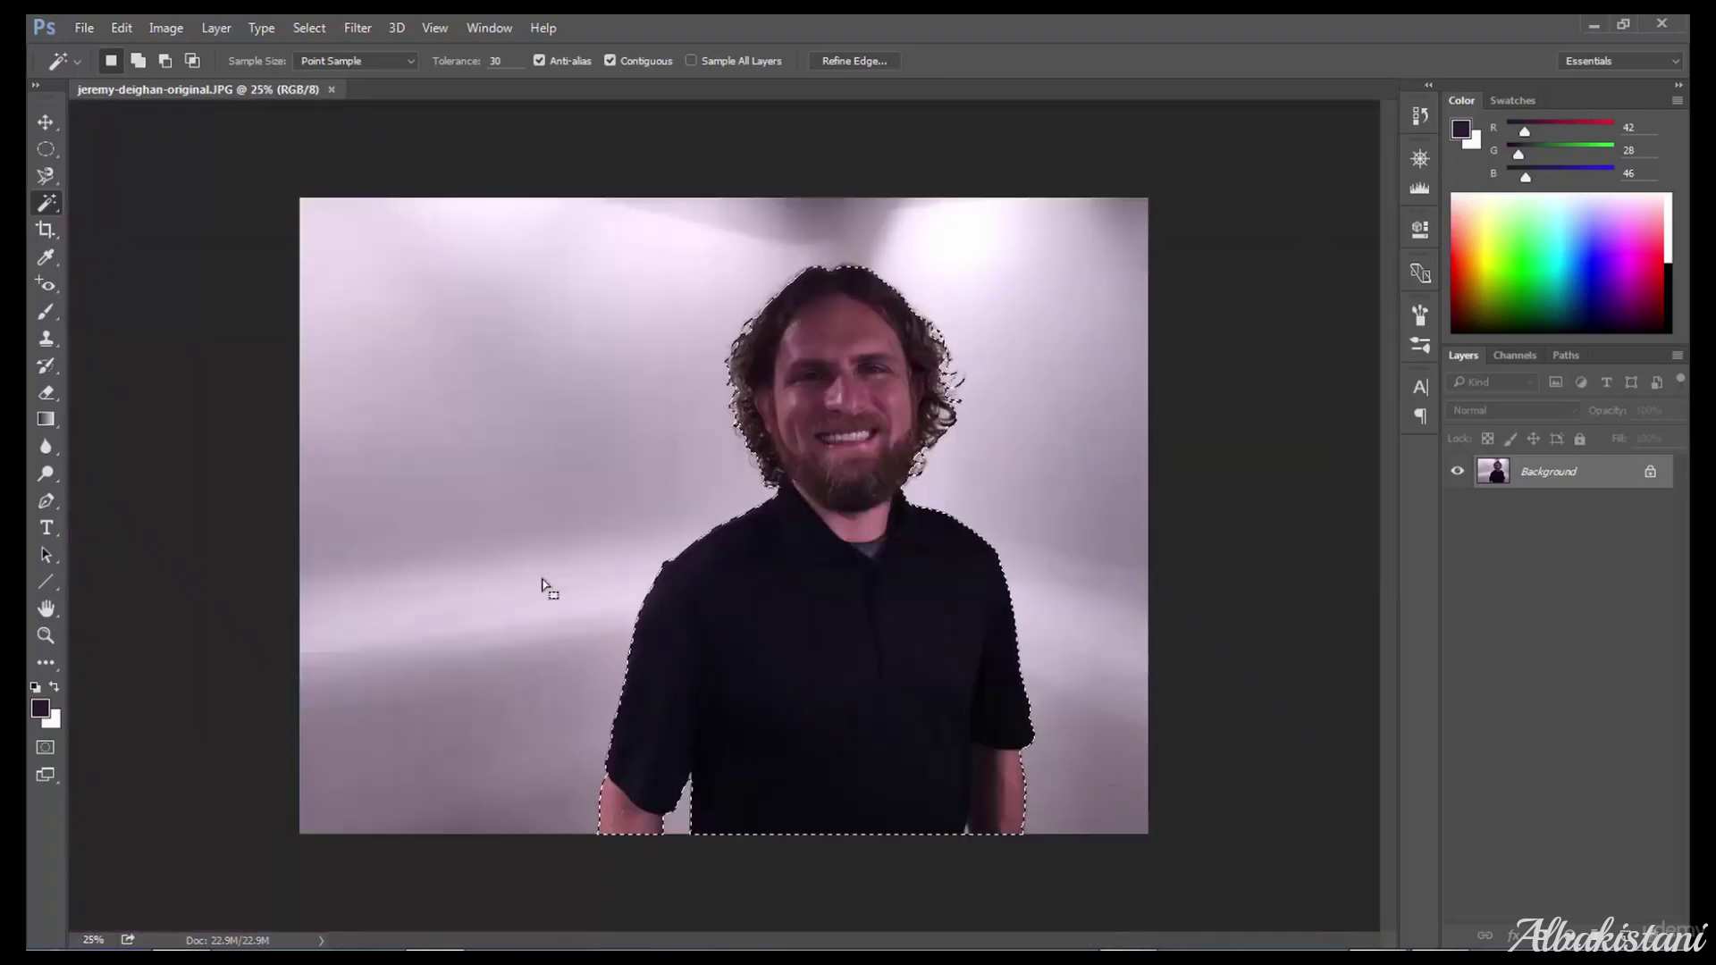
{"action": "key", "text": "alt"}
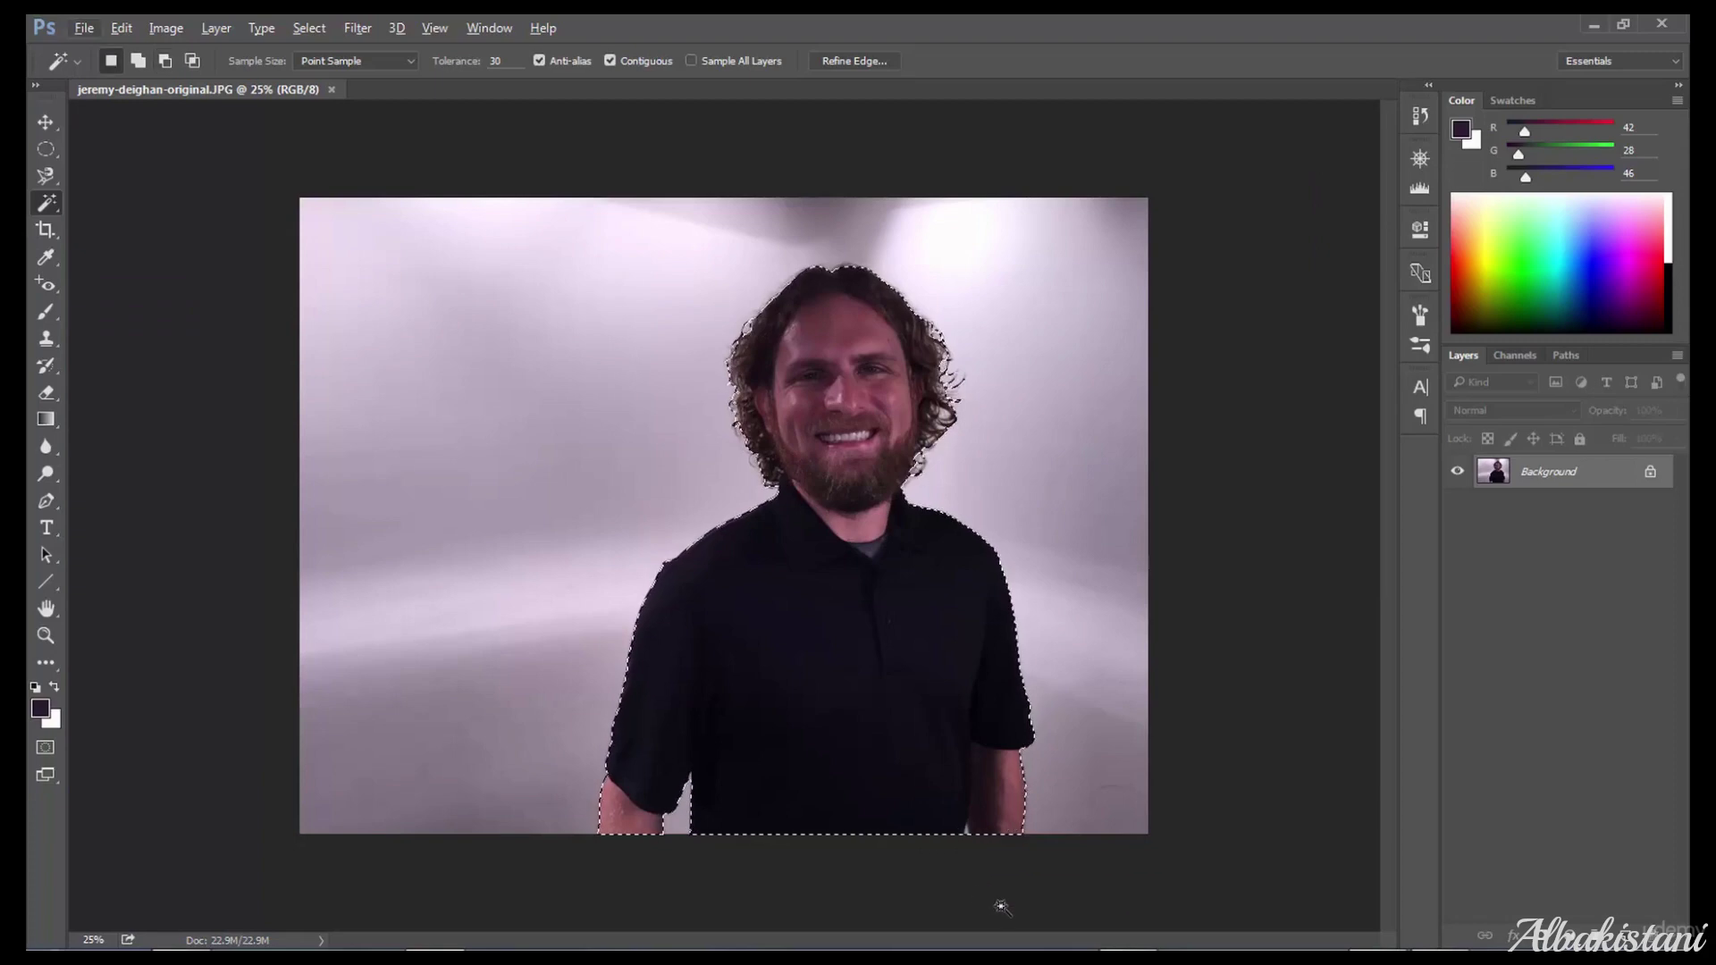
{"action": "key", "text": "ctrl+plus"}
{"action": "key", "text": "ctrl+plus"}
{"action": "key", "text": "ctrl+plus"}
{"action": "scroll", "coordinate": [1091, 856], "scroll_direction": "down", "scroll_amount": 5}
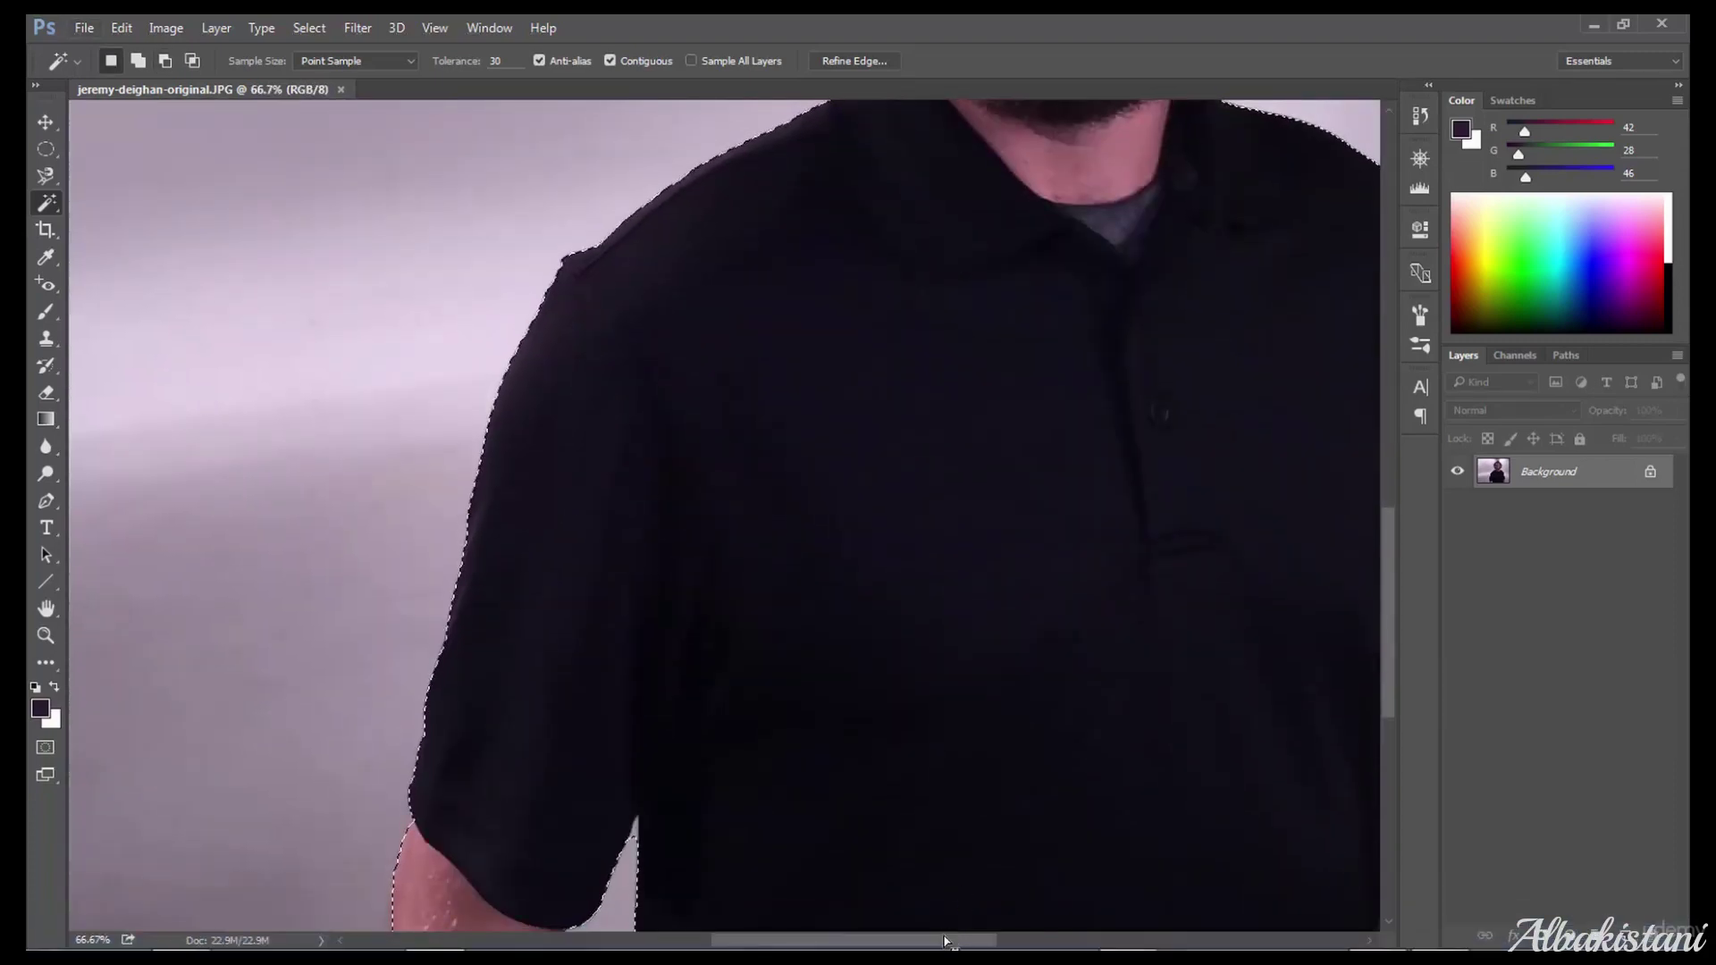
{"action": "scroll", "coordinate": [949, 920], "scroll_direction": "right", "scroll_amount": 5}
{"action": "scroll", "coordinate": [1072, 725], "scroll_direction": "down", "scroll_amount": 3}
{"action": "key", "text": "alt"}
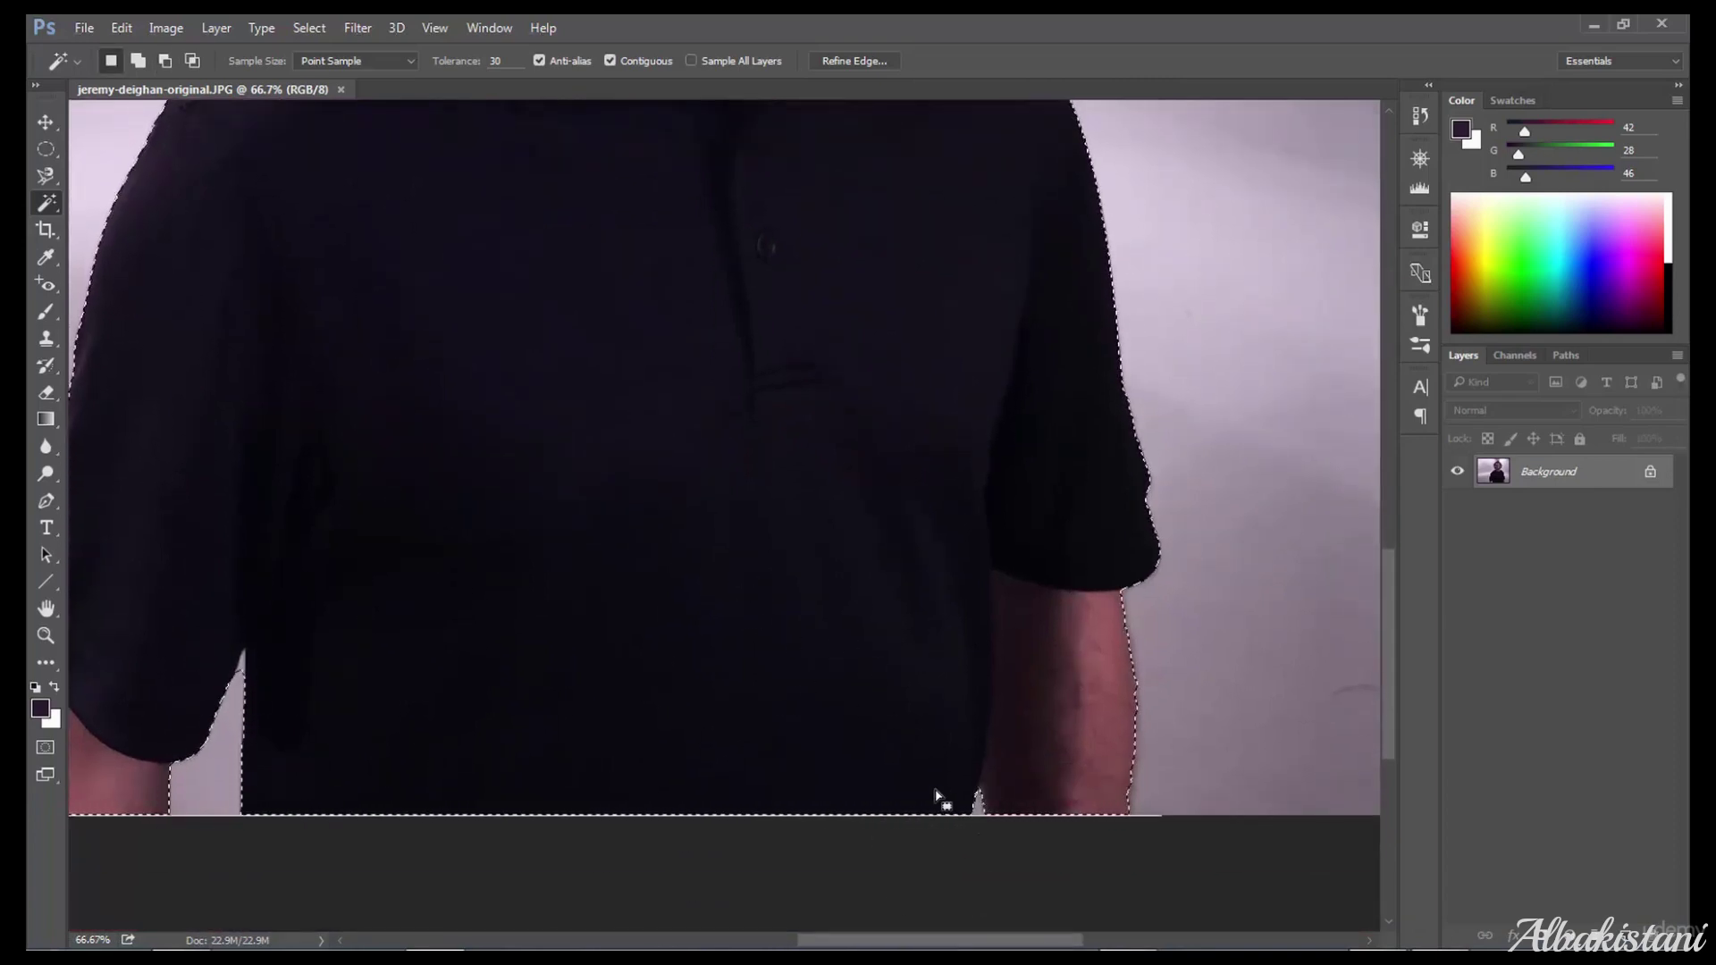
{"action": "scroll", "coordinate": [738, 519], "scroll_direction": "down", "scroll_amount": 3}
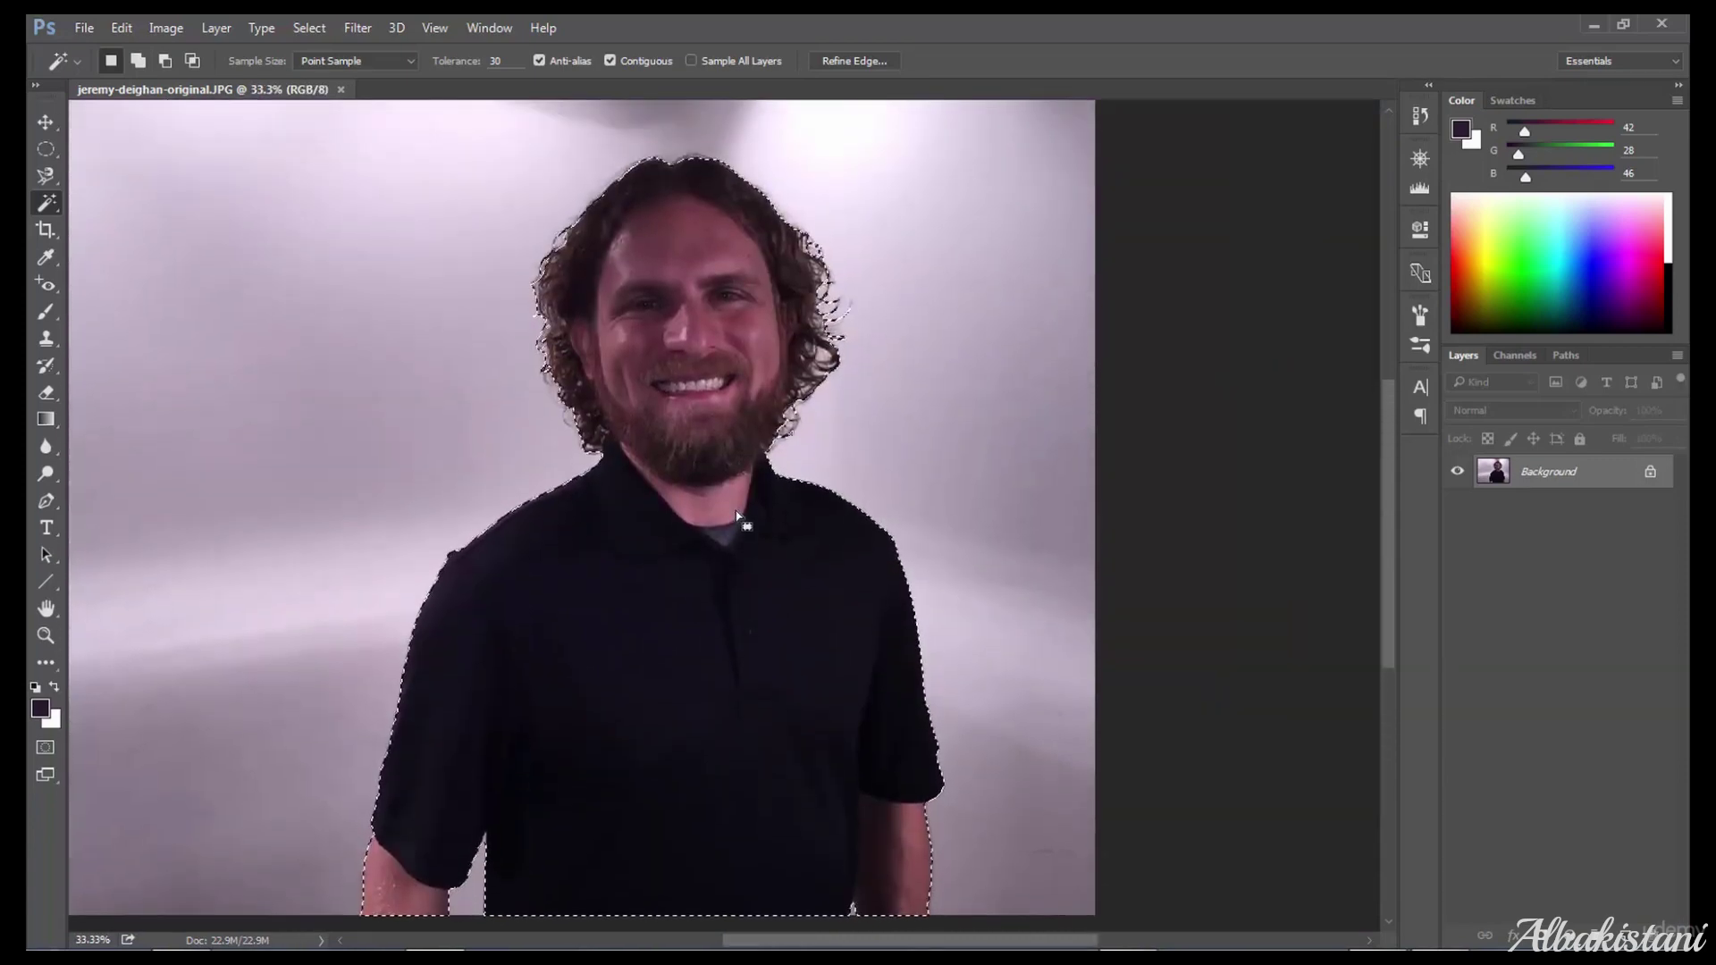
Turn the selection into a layer mask that hides the background, and open Refine Mask for it
{"action": "scroll", "coordinate": [738, 519], "scroll_direction": "down", "scroll_amount": 1}
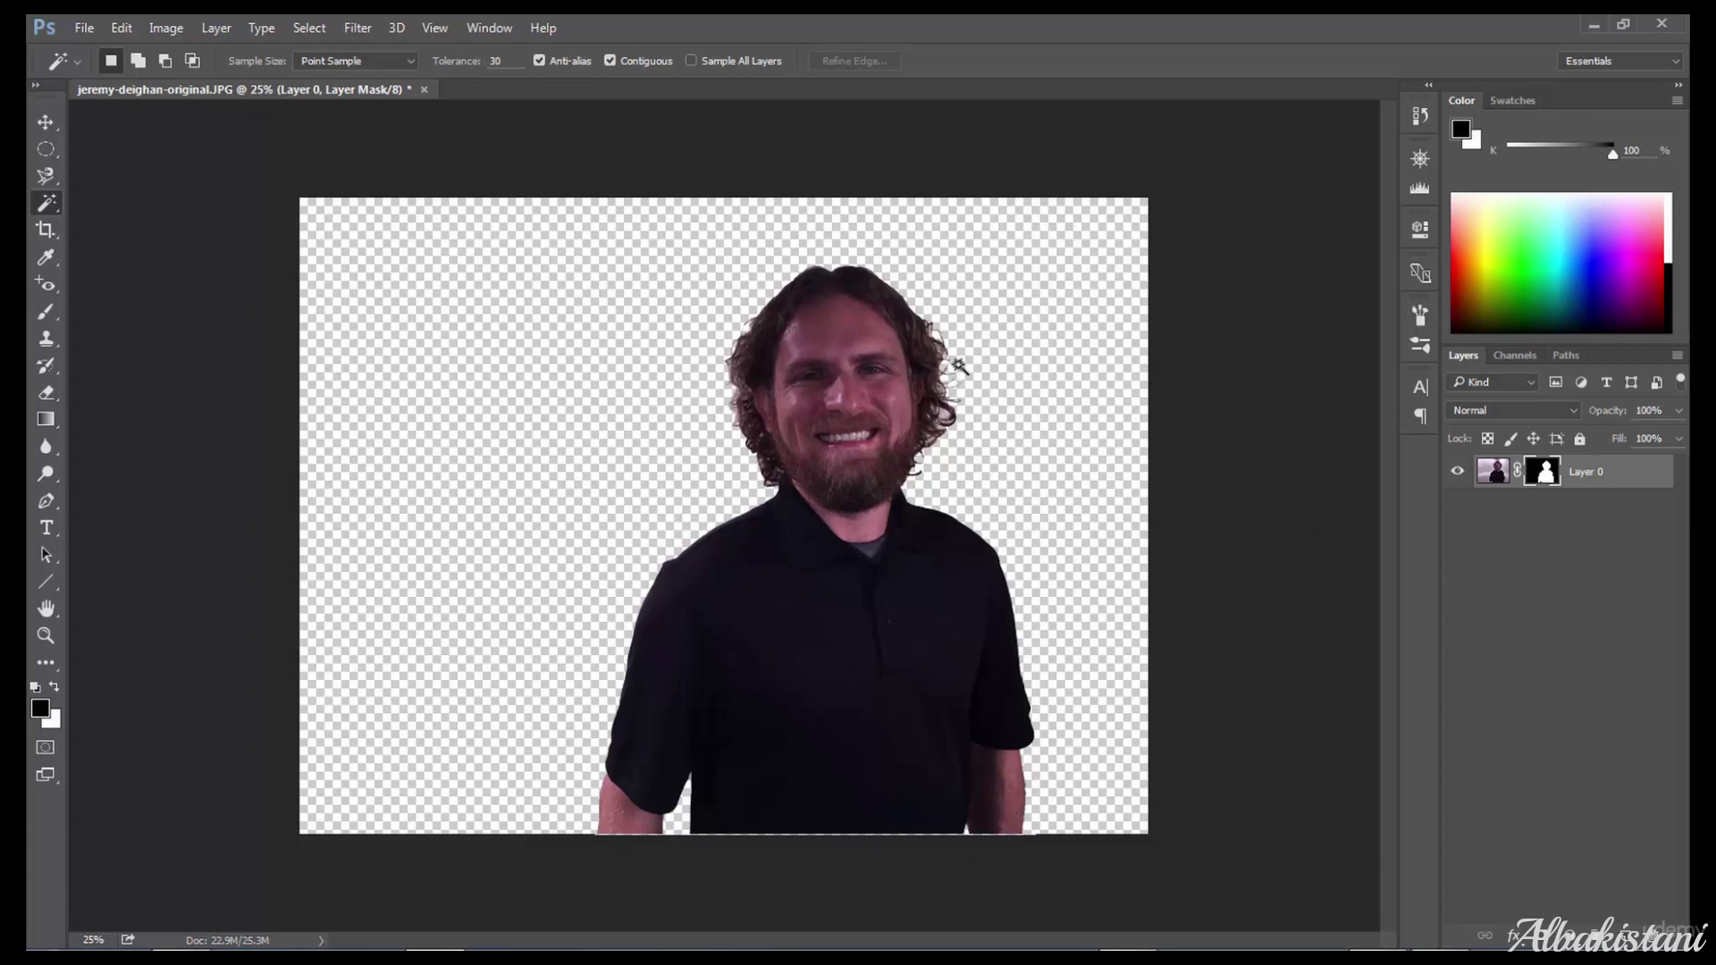
{"action": "right_click", "coordinate": [1540, 481]}
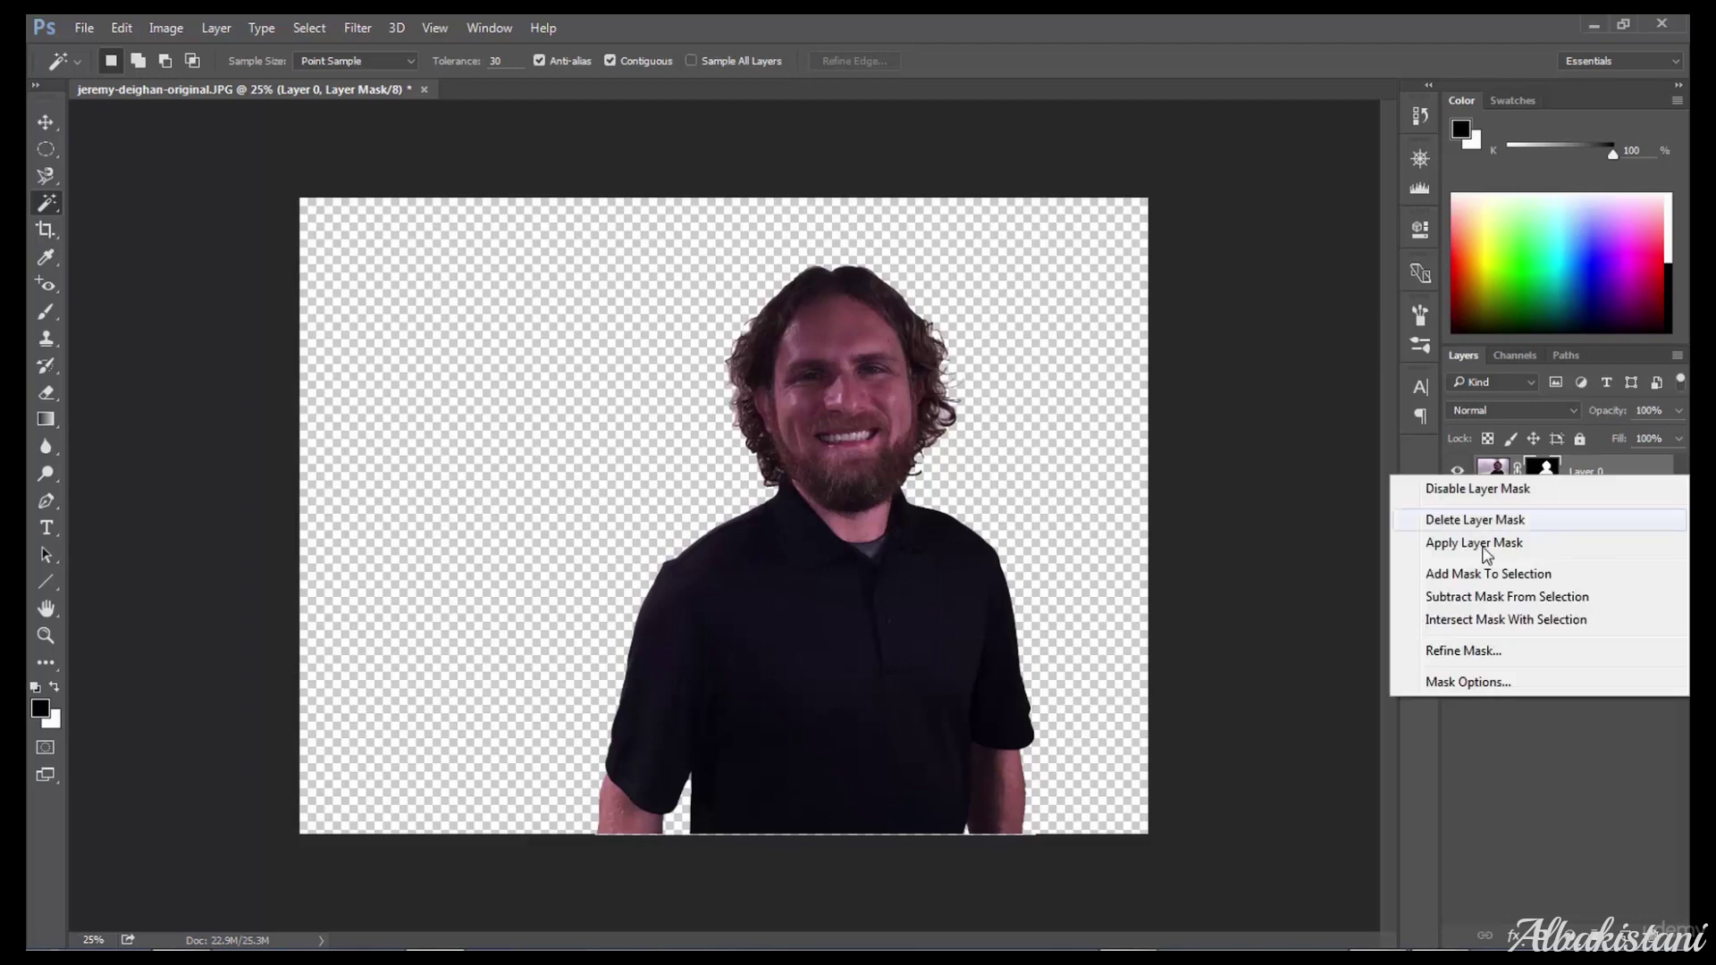
{"action": "left_click", "coordinate": [1457, 652]}
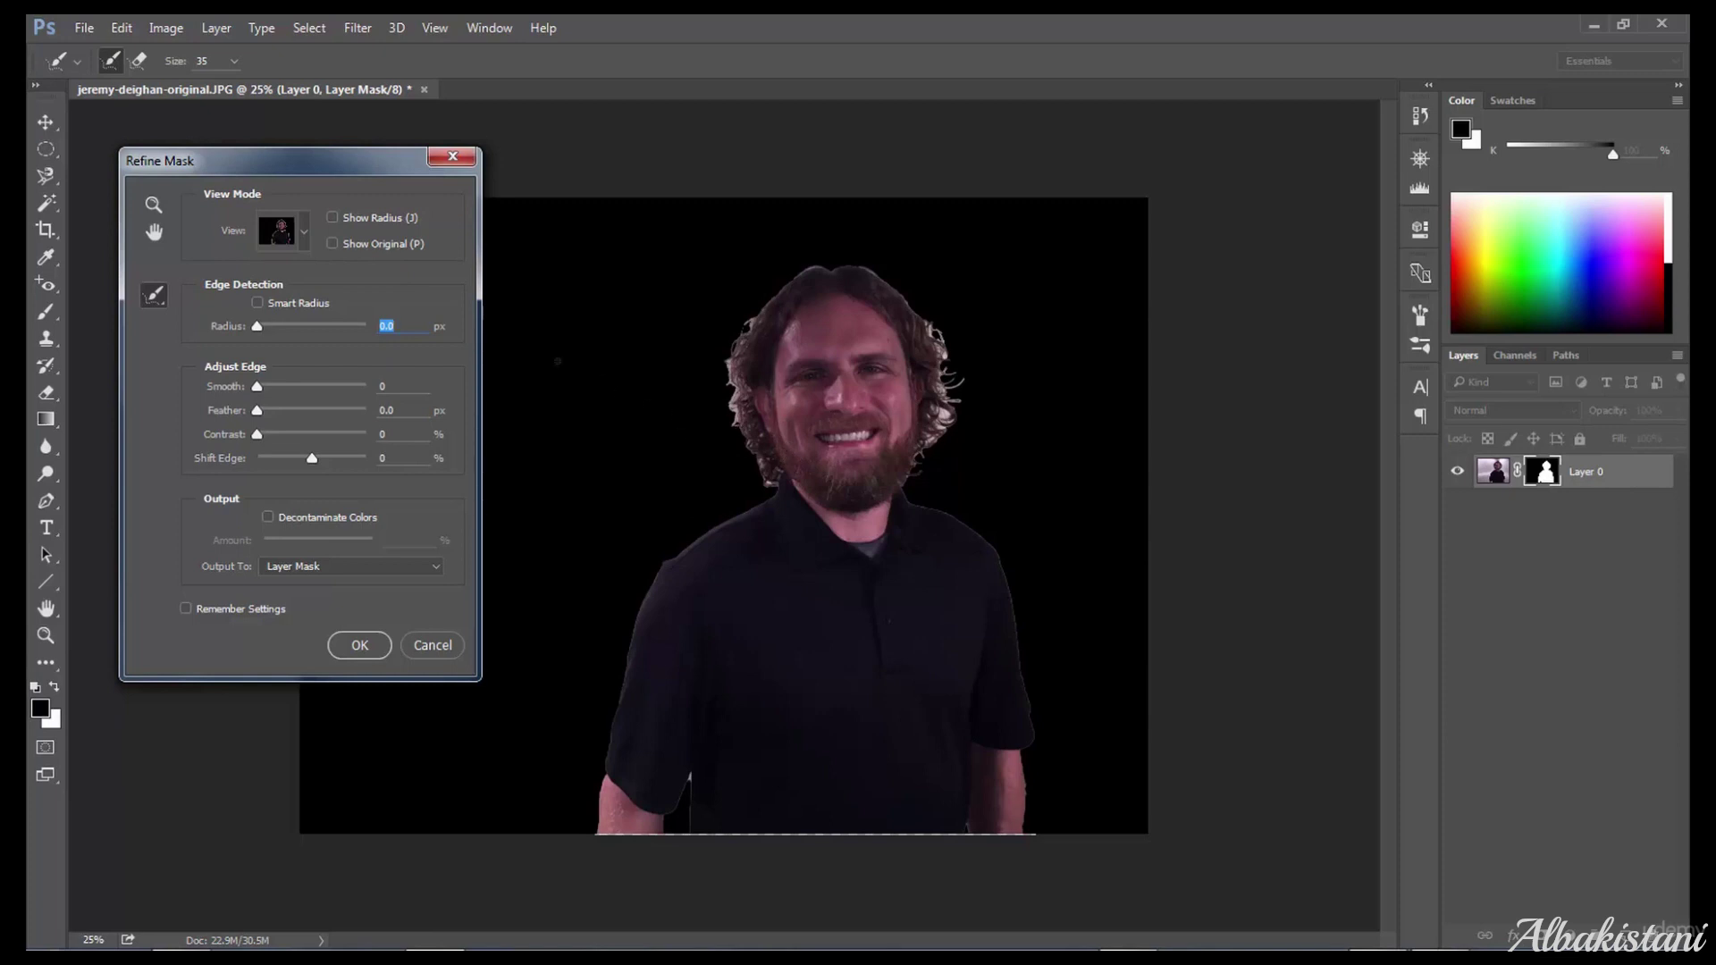
Preview the mask in the Marching Ants, Overlay and On Black views
{"action": "left_click", "coordinate": [304, 231]}
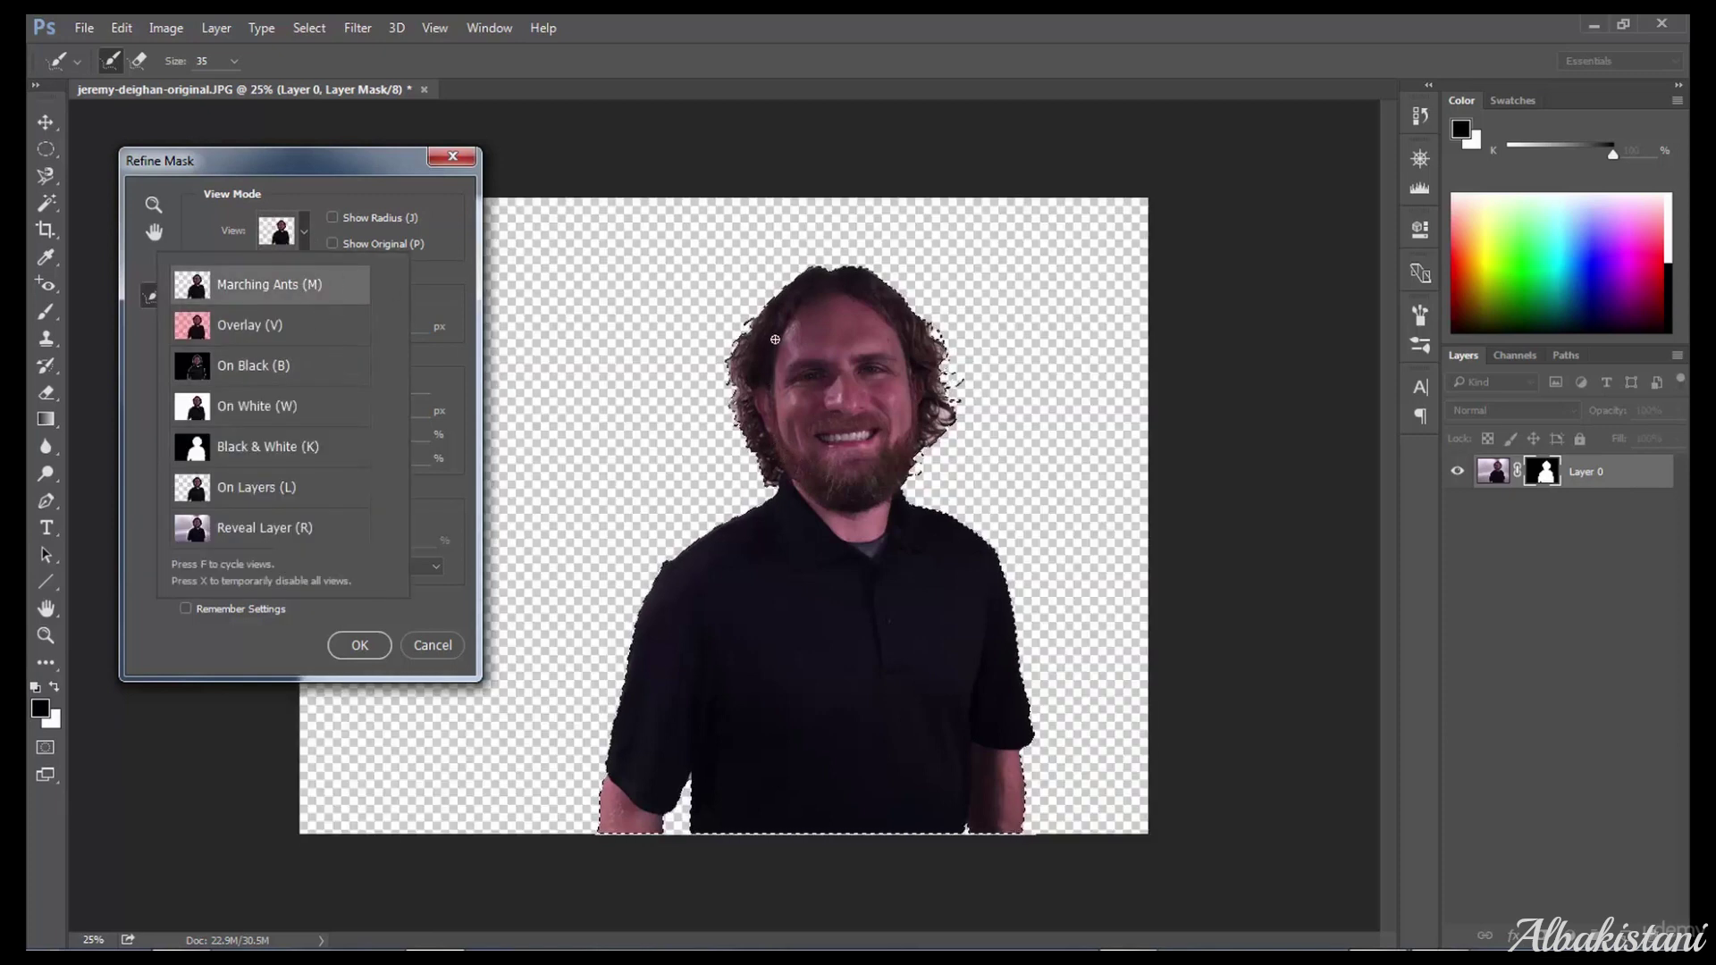
{"action": "left_click", "coordinate": [306, 237]}
{"action": "left_click", "coordinate": [306, 240]}
{"action": "key", "text": "v"}
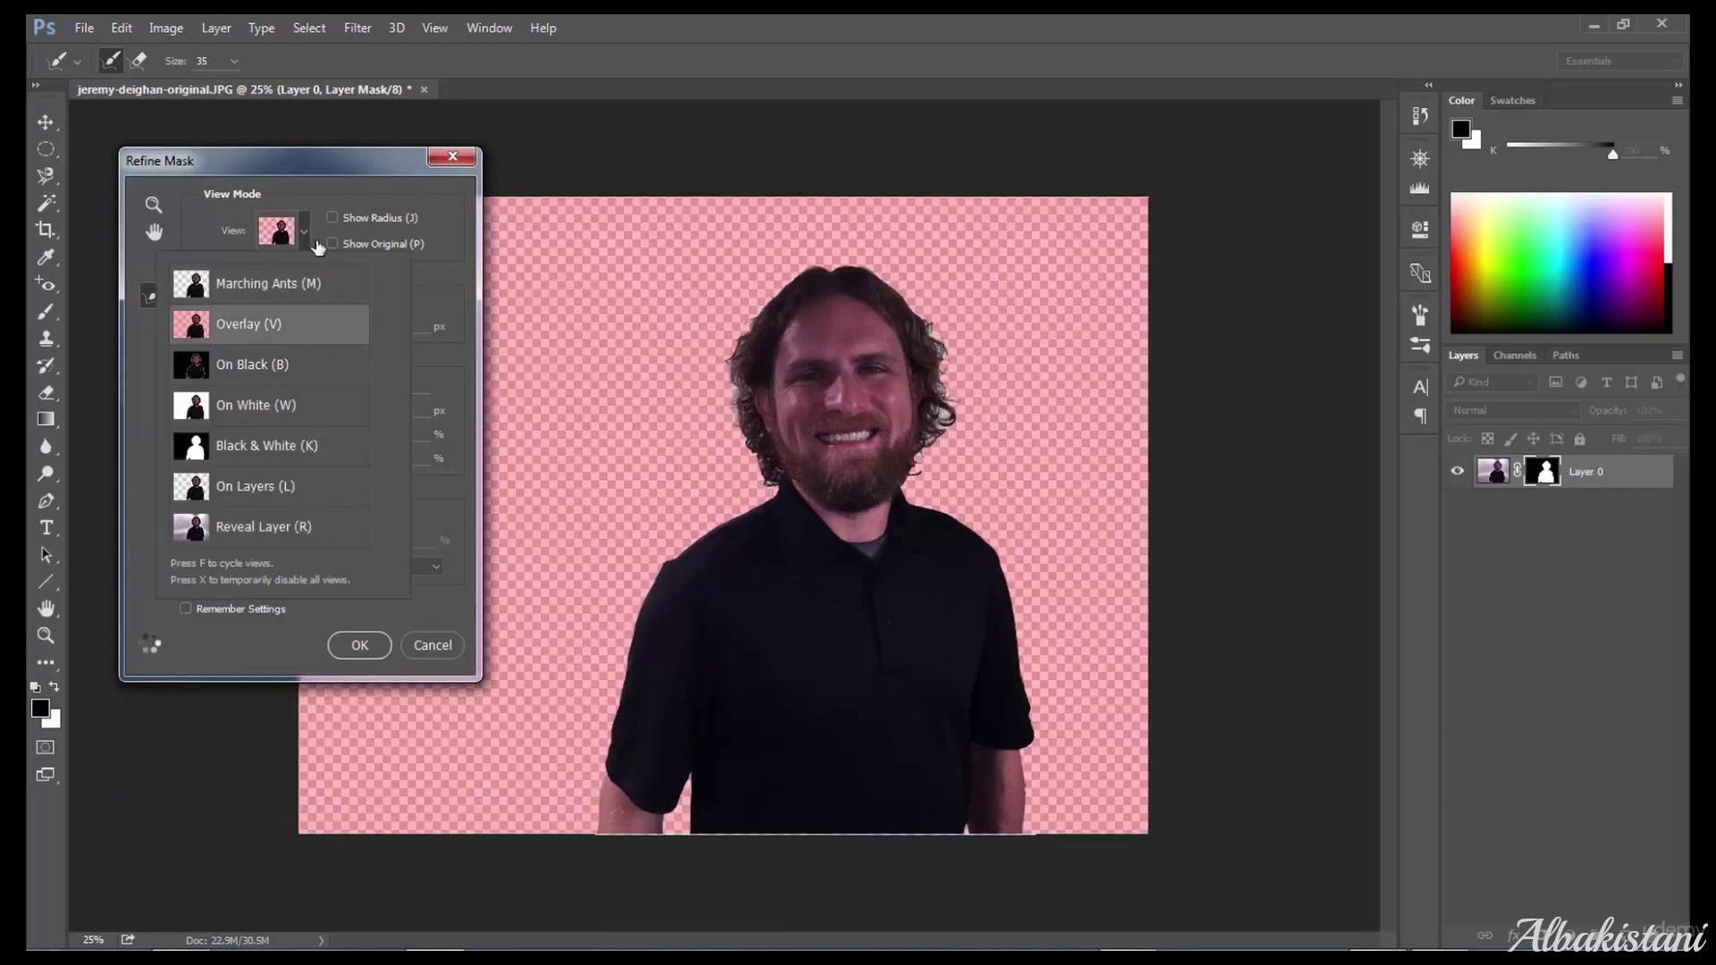
{"action": "left_click", "coordinate": [305, 239]}
{"action": "left_click", "coordinate": [306, 240]}
{"action": "key", "text": "b"}
{"action": "left_click", "coordinate": [298, 228]}
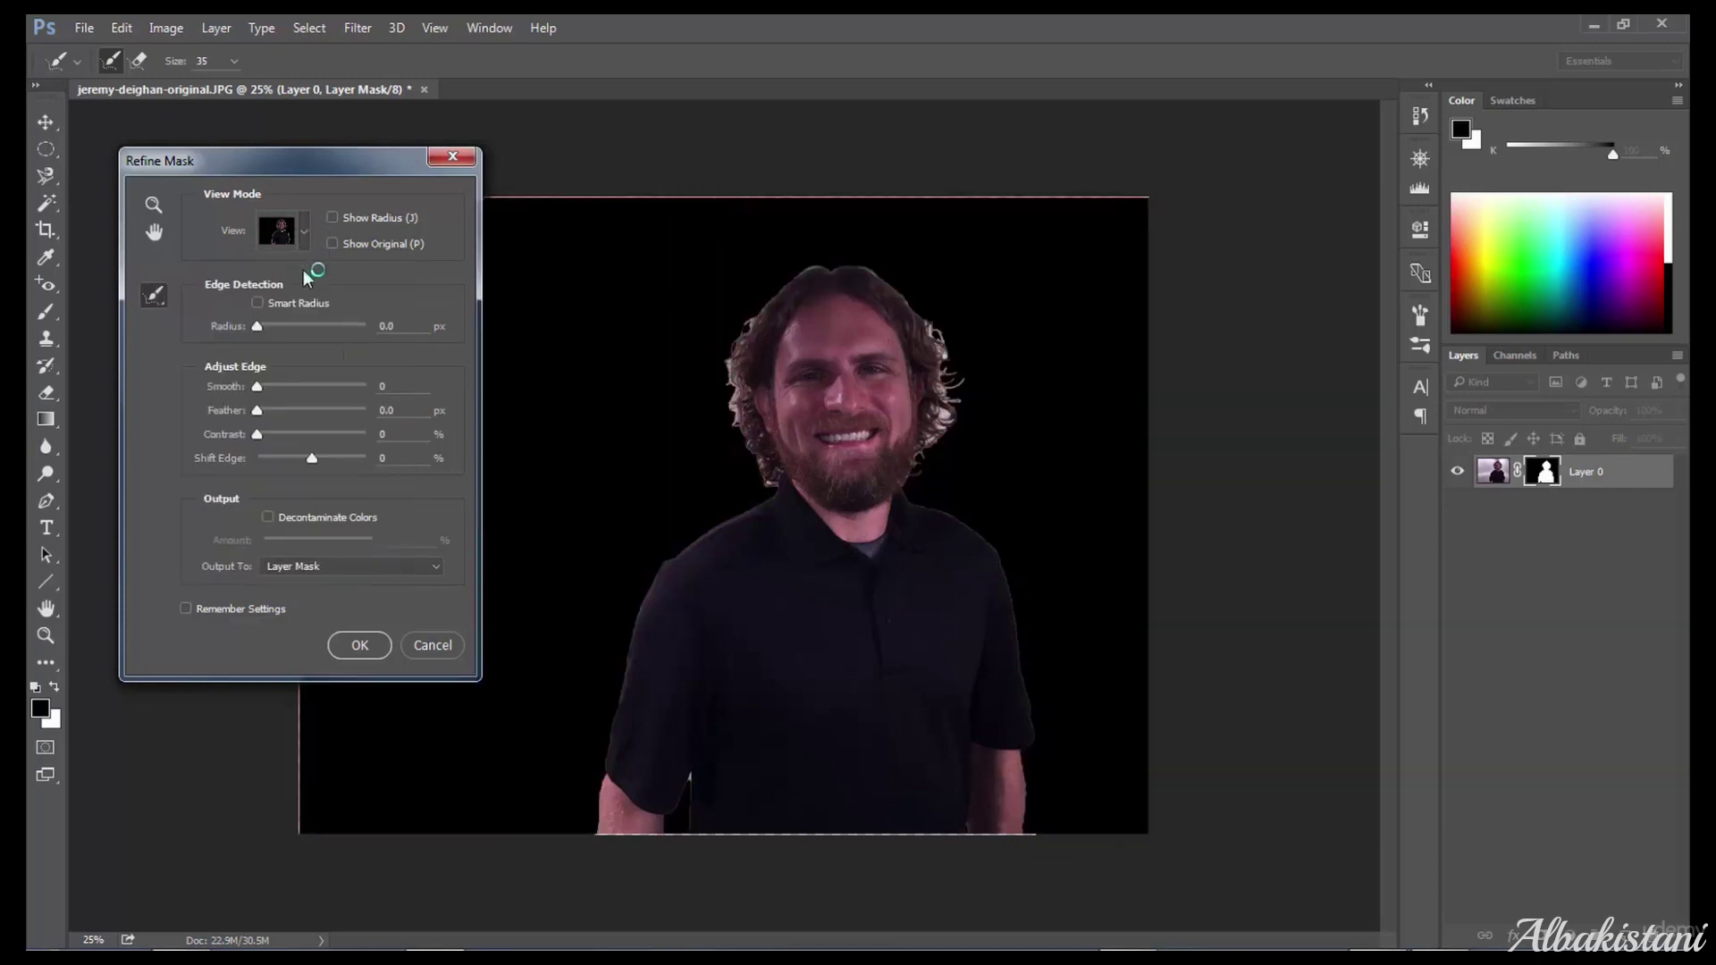
Compare the cutout in the On White view with the On Black view, keeping On Black
{"action": "left_click", "coordinate": [306, 236]}
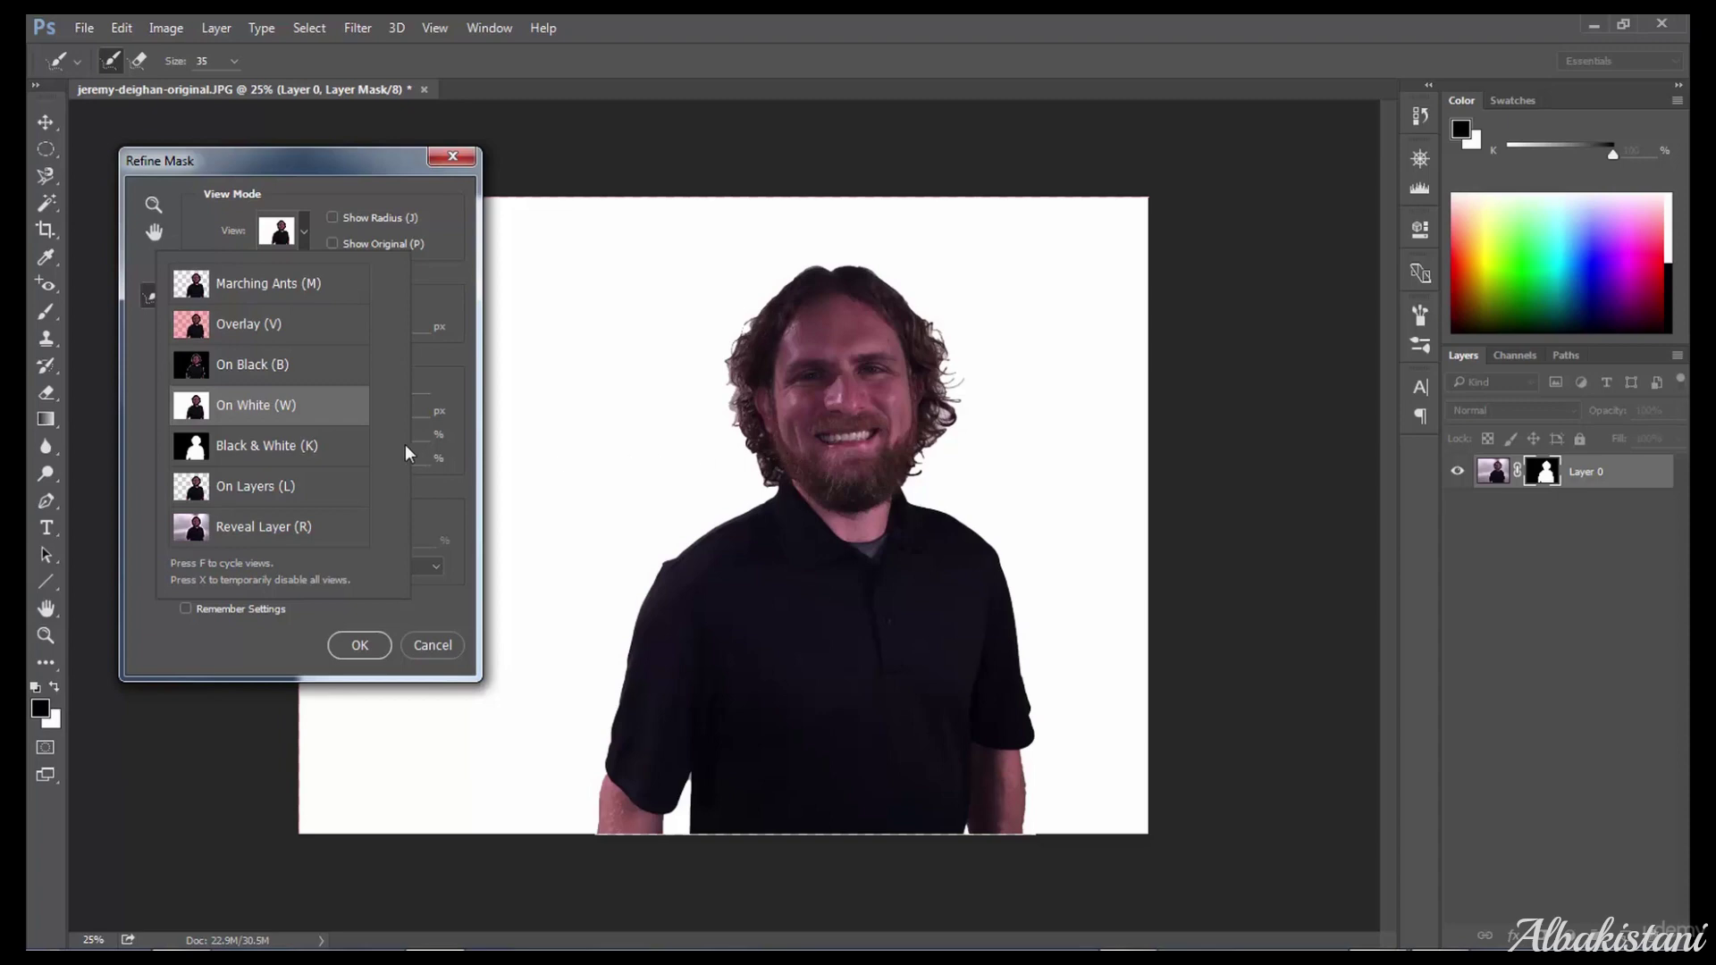
{"action": "left_click", "coordinate": [327, 374]}
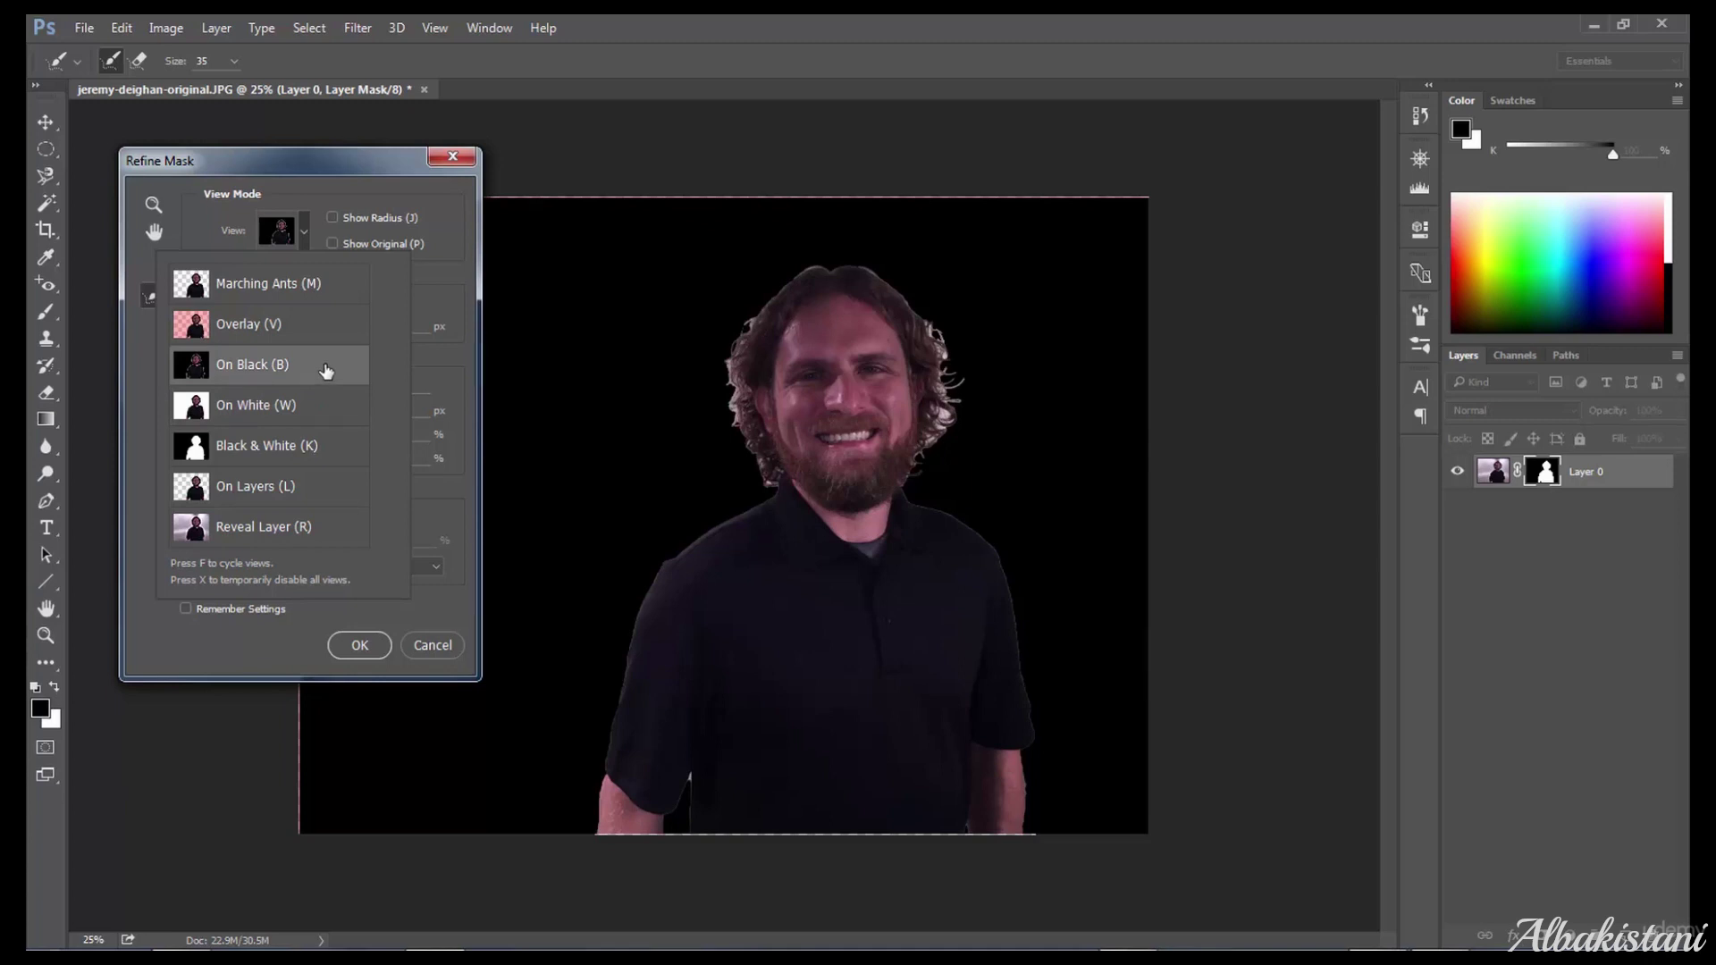
{"action": "left_click", "coordinate": [461, 275]}
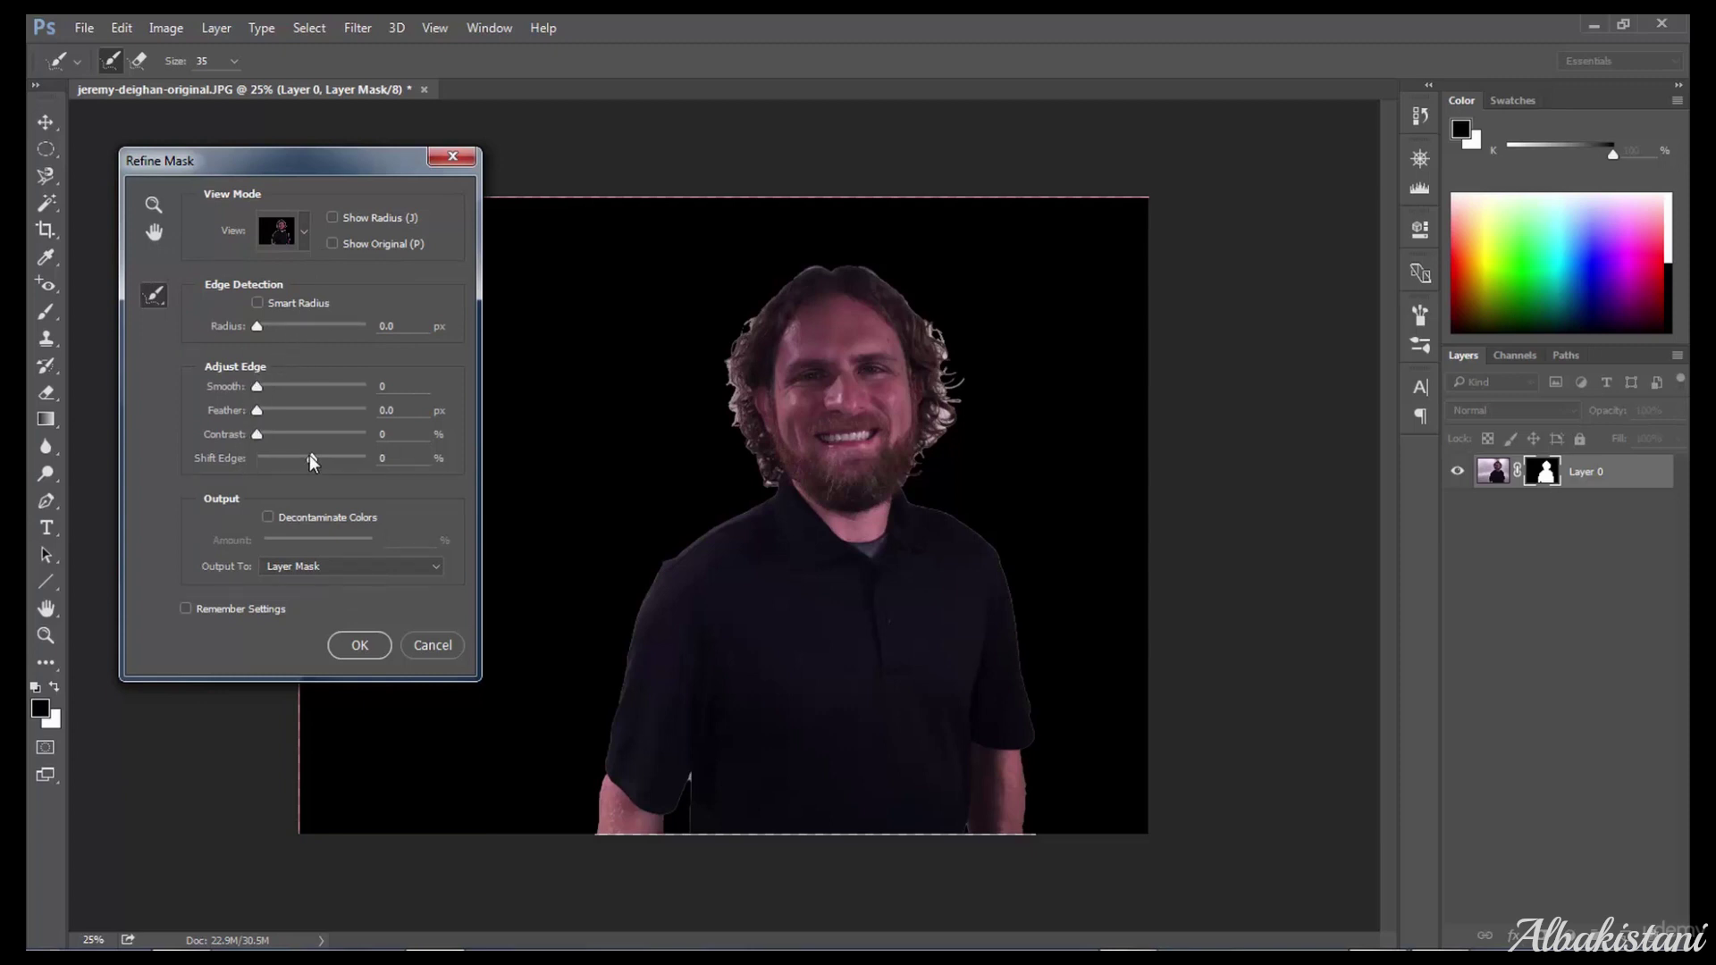
Try out the mask's edge adjustments, bringing Contrast to 22% and Shift Edge to -56%
{"action": "left_click_drag", "start_coordinate": [312, 459], "coordinate": [264, 465]}
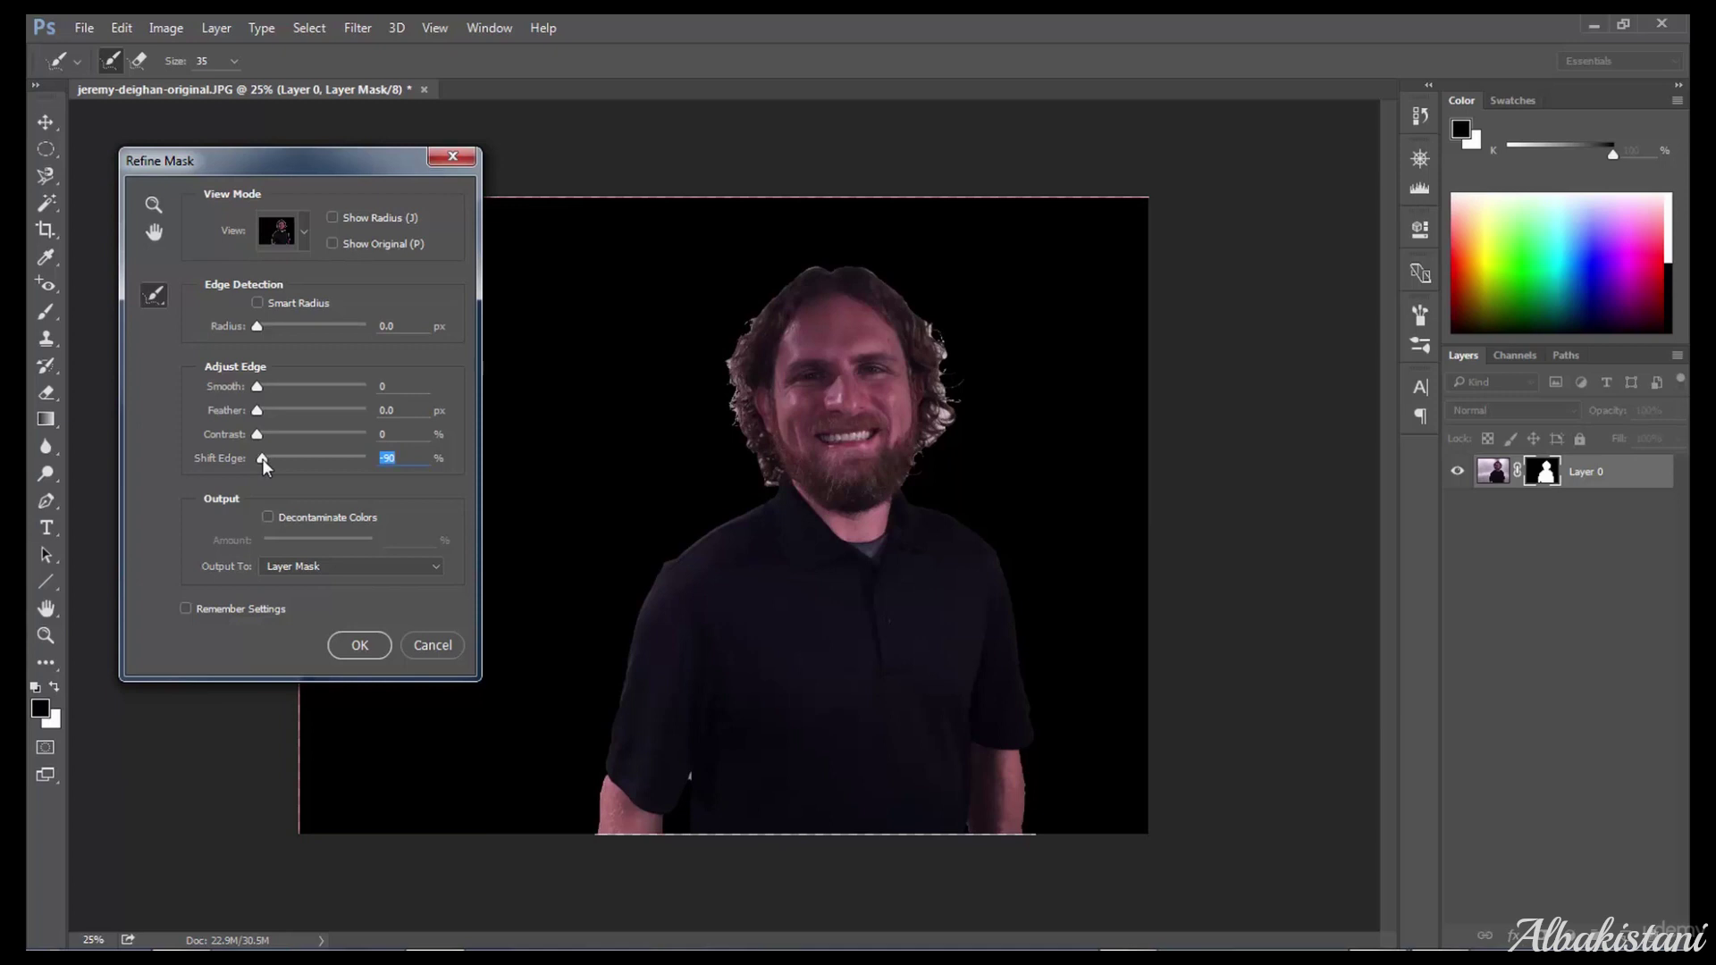
{"action": "left_click_drag", "start_coordinate": [261, 459], "coordinate": [317, 439]}
{"action": "left_click_drag", "start_coordinate": [277, 418], "coordinate": [309, 395]}
{"action": "left_click_drag", "start_coordinate": [345, 389], "coordinate": [251, 407]}
{"action": "left_click", "coordinate": [254, 409]}
{"action": "left_click_drag", "start_coordinate": [289, 439], "coordinate": [299, 441]}
{"action": "left_click", "coordinate": [280, 434]}
{"action": "left_click", "coordinate": [290, 458]}
Brush over the gap beside the arm and the hair edges on both sides with the size 35 Refine Radius tool
{"action": "left_click", "coordinate": [690, 777]}
{"action": "left_click_drag", "start_coordinate": [946, 419], "coordinate": [932, 452]}
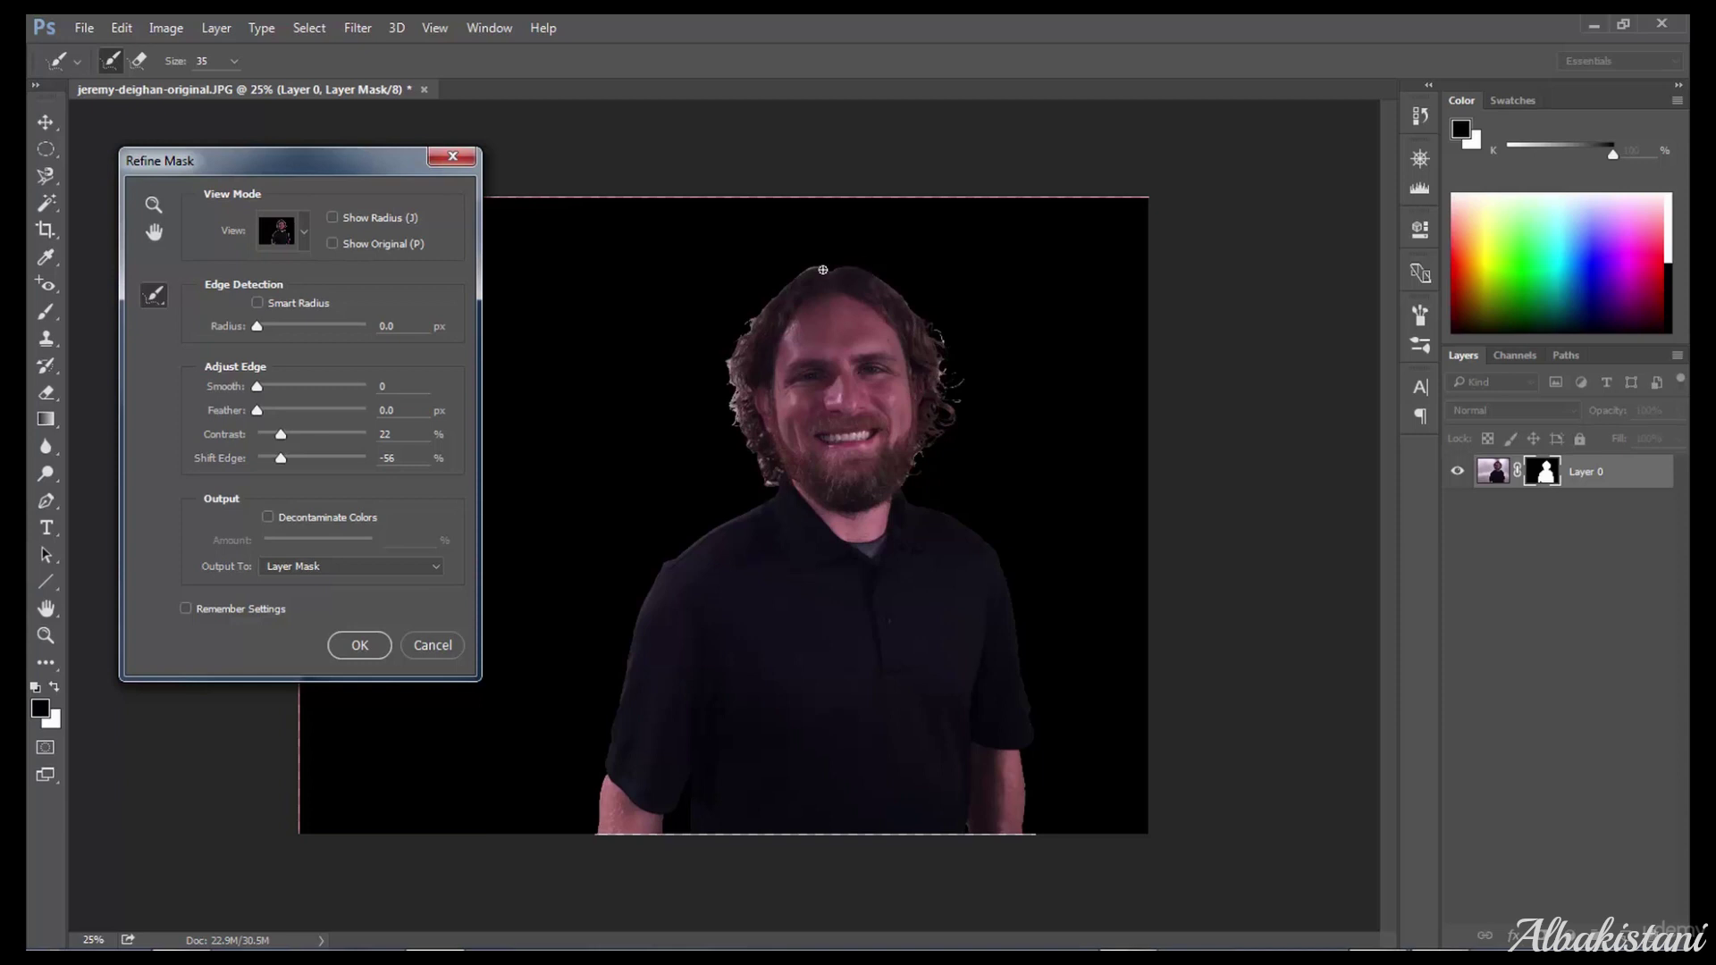
{"action": "mouse_move", "coordinate": [826, 270]}
{"action": "left_mouse_down"}
{"action": "mouse_move", "coordinate": [737, 340]}
{"action": "mouse_move", "coordinate": [727, 375]}
{"action": "mouse_move", "coordinate": [742, 364]}
{"action": "mouse_move", "coordinate": [761, 473]}
{"action": "mouse_move", "coordinate": [752, 454]}
{"action": "left_mouse_up"}
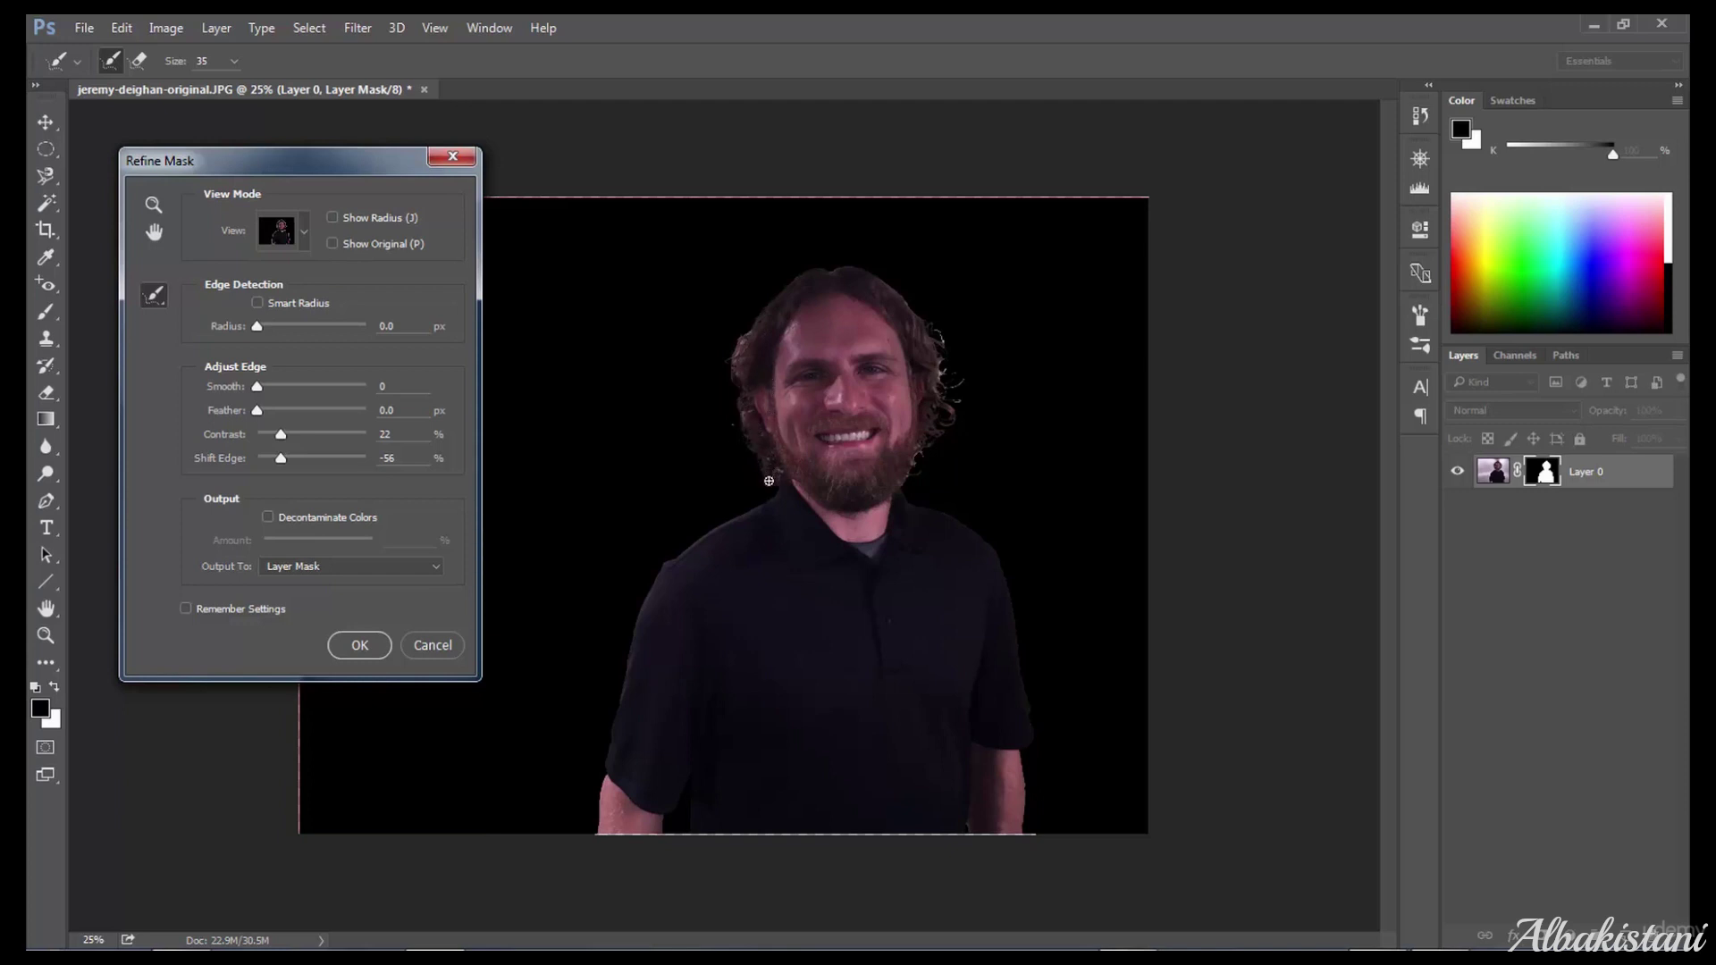
{"action": "mouse_move", "coordinate": [946, 359]}
{"action": "left_mouse_down"}
{"action": "mouse_move", "coordinate": [946, 398]}
{"action": "mouse_move", "coordinate": [964, 383]}
{"action": "mouse_move", "coordinate": [947, 386]}
{"action": "mouse_move", "coordinate": [938, 326]}
{"action": "mouse_move", "coordinate": [949, 393]}
{"action": "mouse_move", "coordinate": [912, 474]}
{"action": "left_mouse_up"}
{"action": "left_click_drag", "start_coordinate": [745, 395], "coordinate": [745, 426]}
Switch the mask preview to On White, and set Contrast to 38% and Shift Edge to -5% with no feather
{"action": "left_click", "coordinate": [302, 234]}
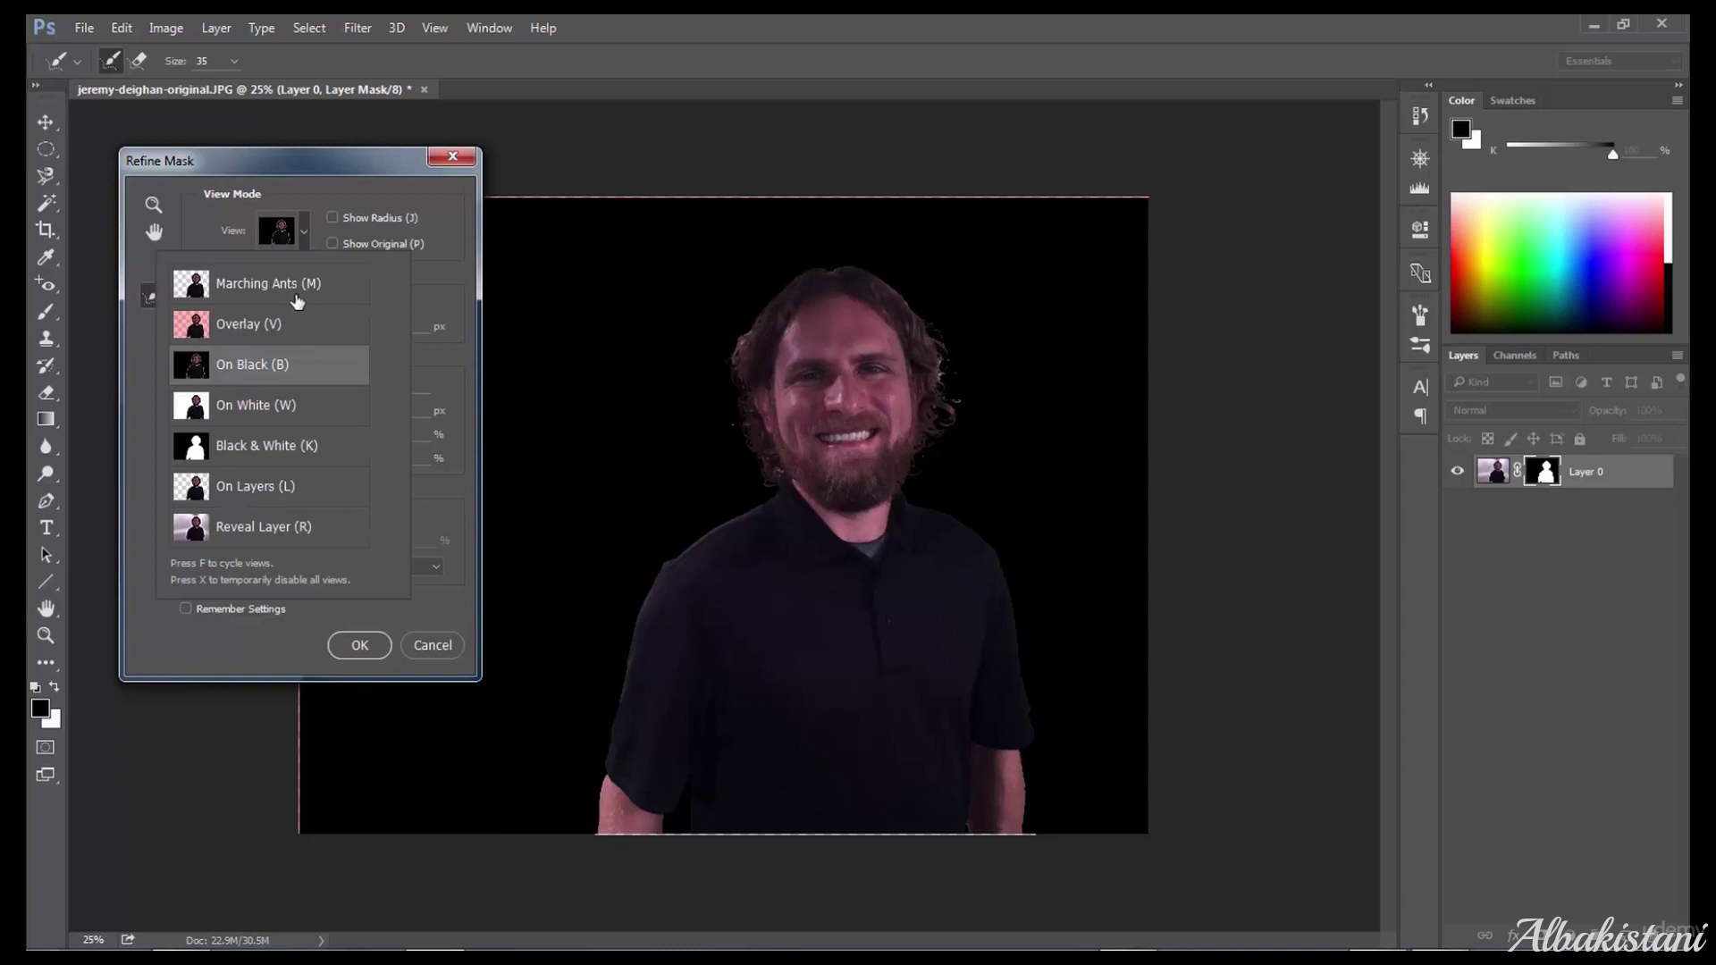
{"action": "left_click", "coordinate": [282, 408]}
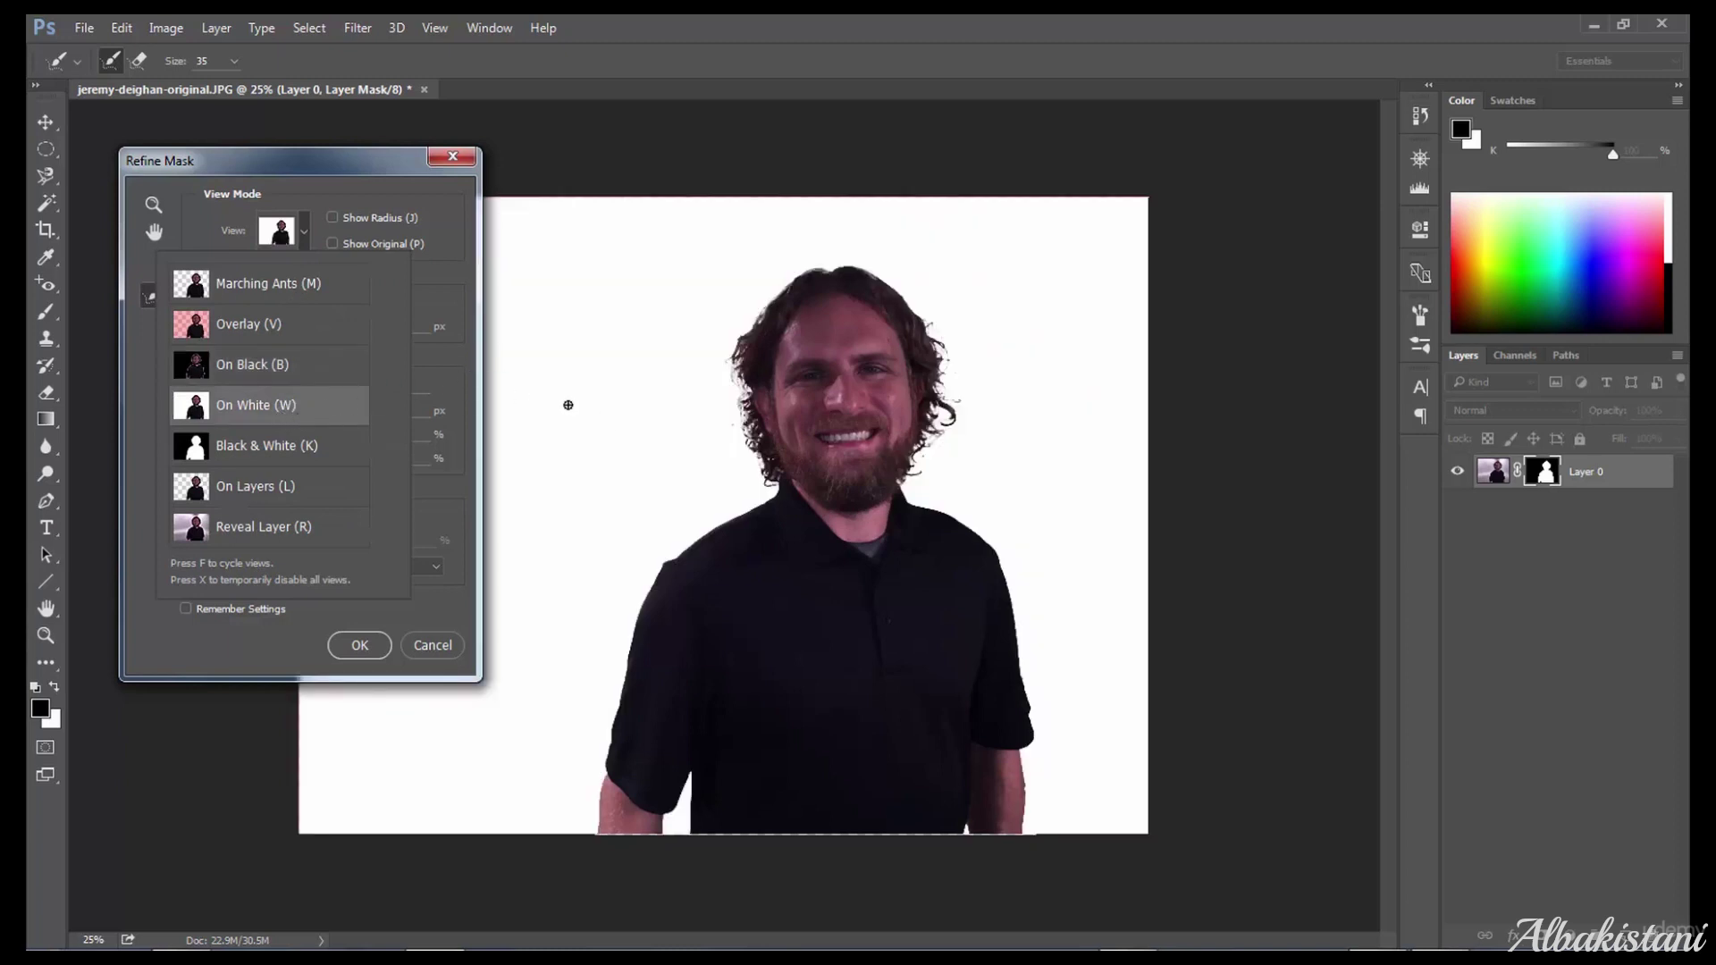
{"action": "left_click", "coordinate": [452, 481]}
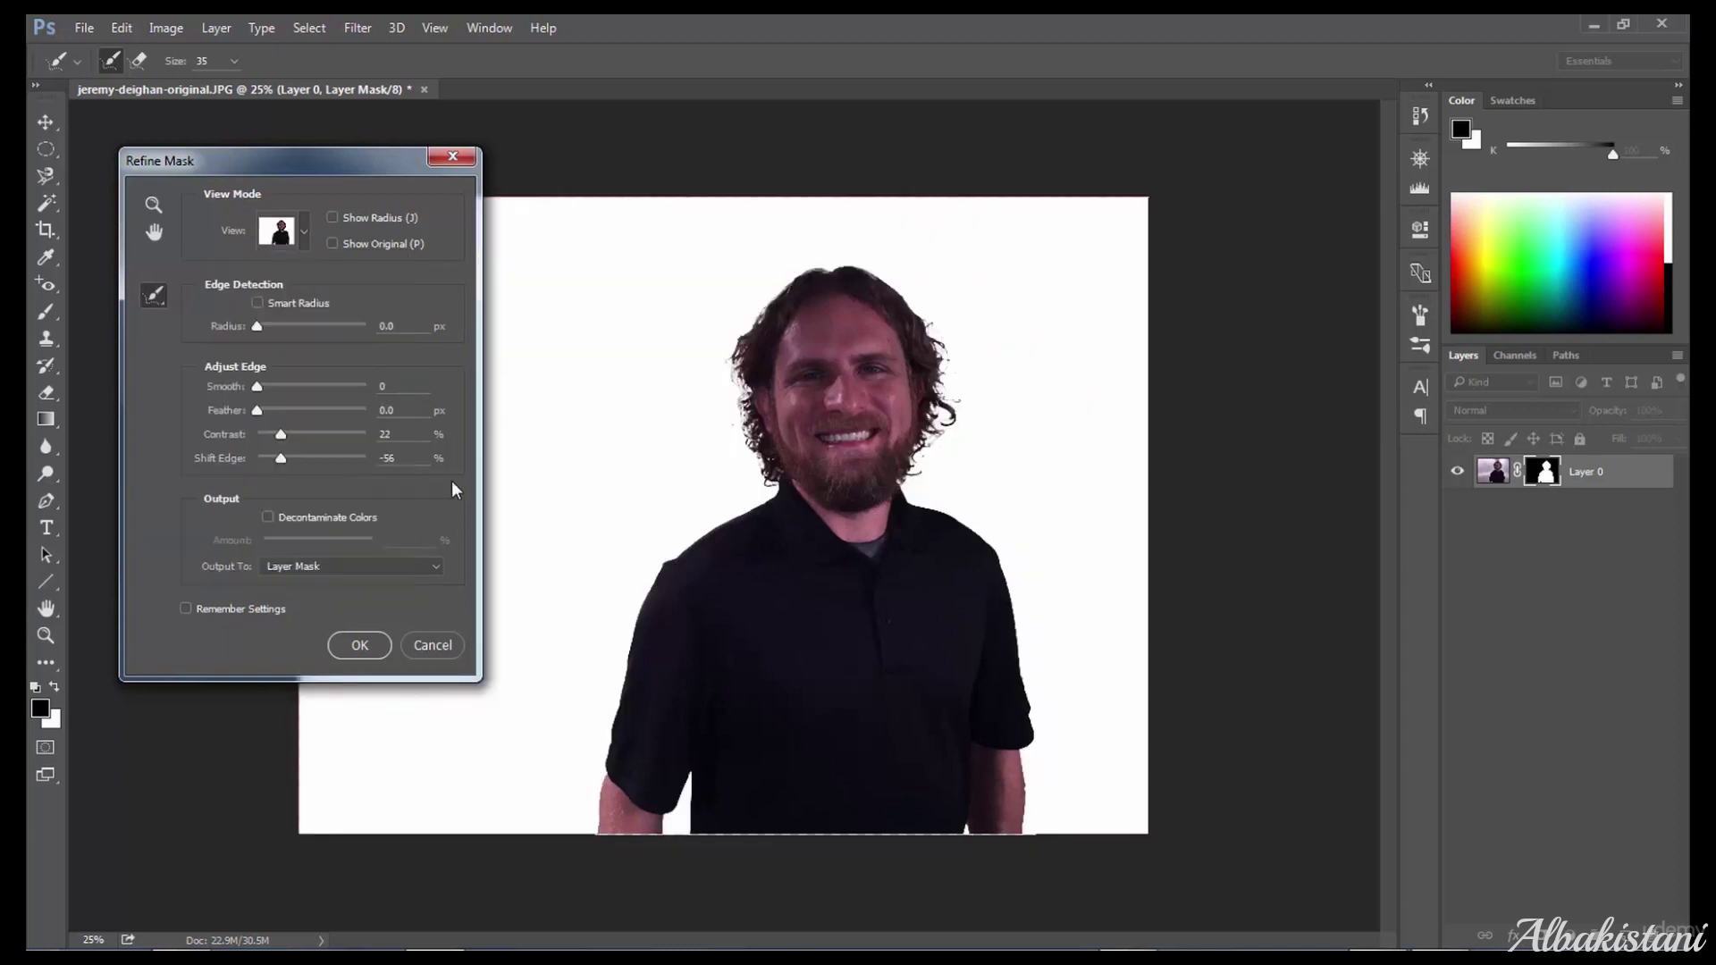
{"action": "mouse_move", "coordinate": [270, 452]}
{"action": "left_mouse_down"}
{"action": "mouse_move", "coordinate": [308, 463]}
{"action": "mouse_move", "coordinate": [323, 437]}
{"action": "mouse_move", "coordinate": [293, 435]}
{"action": "mouse_move", "coordinate": [351, 439]}
{"action": "mouse_move", "coordinate": [249, 437]}
{"action": "left_mouse_up"}
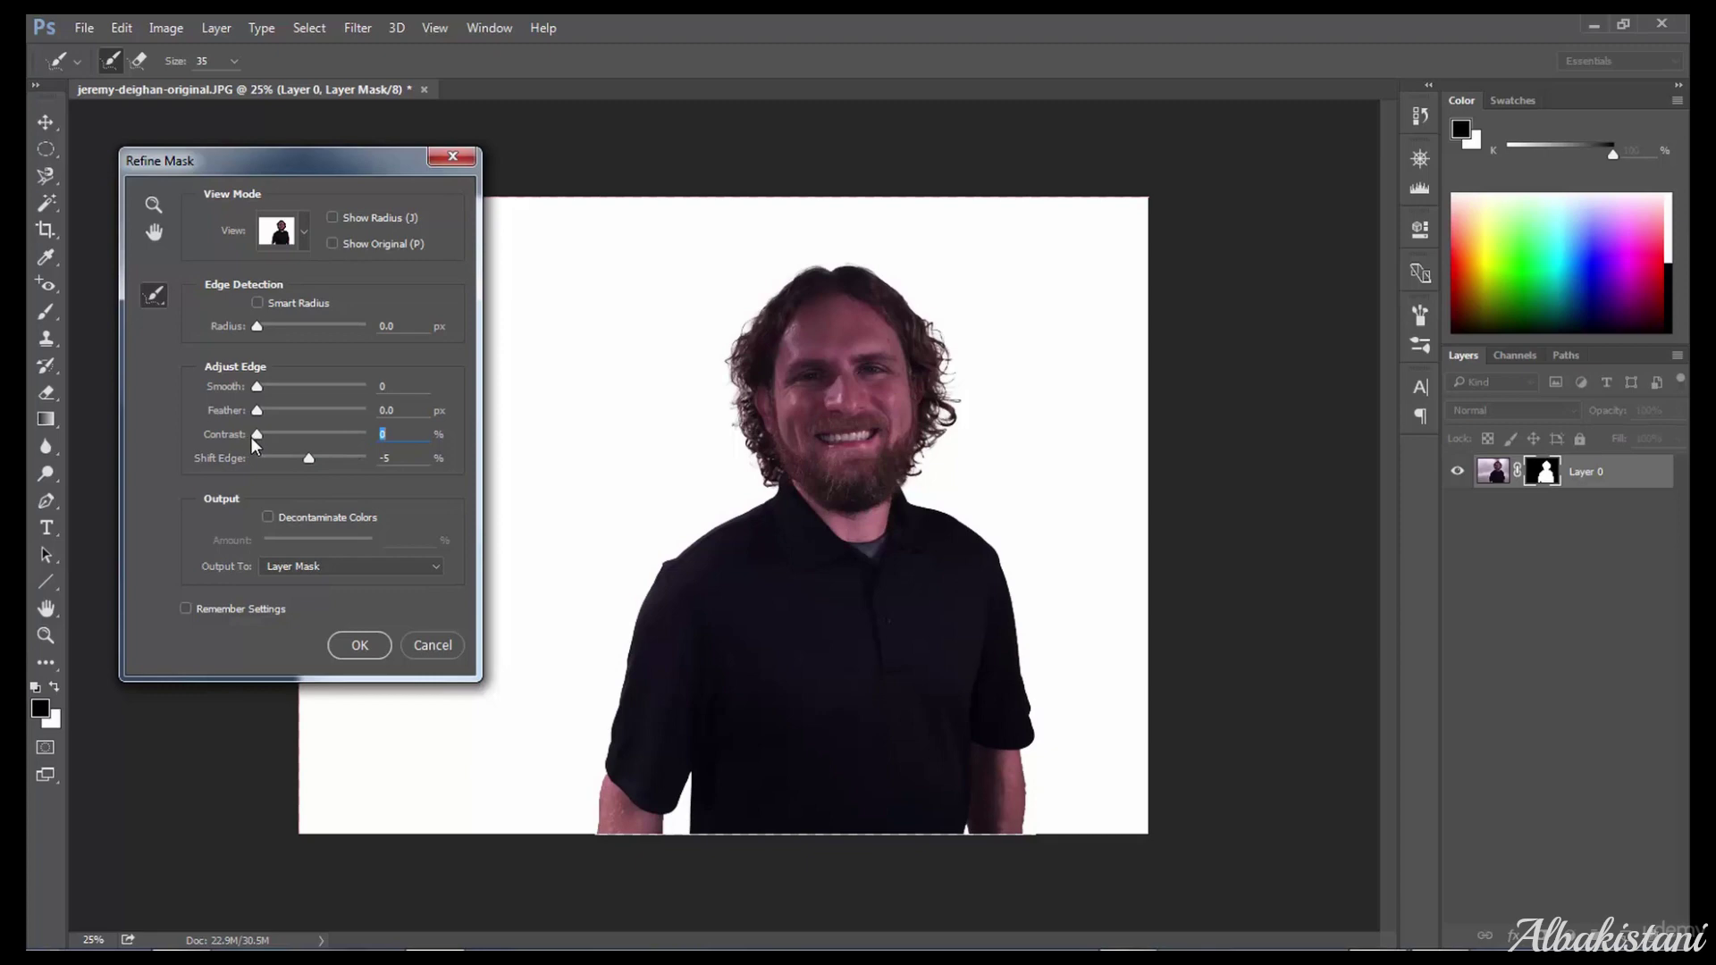
{"action": "mouse_move", "coordinate": [261, 433]}
{"action": "left_mouse_down"}
{"action": "mouse_move", "coordinate": [299, 433]}
{"action": "mouse_move", "coordinate": [245, 405]}
{"action": "left_mouse_up"}
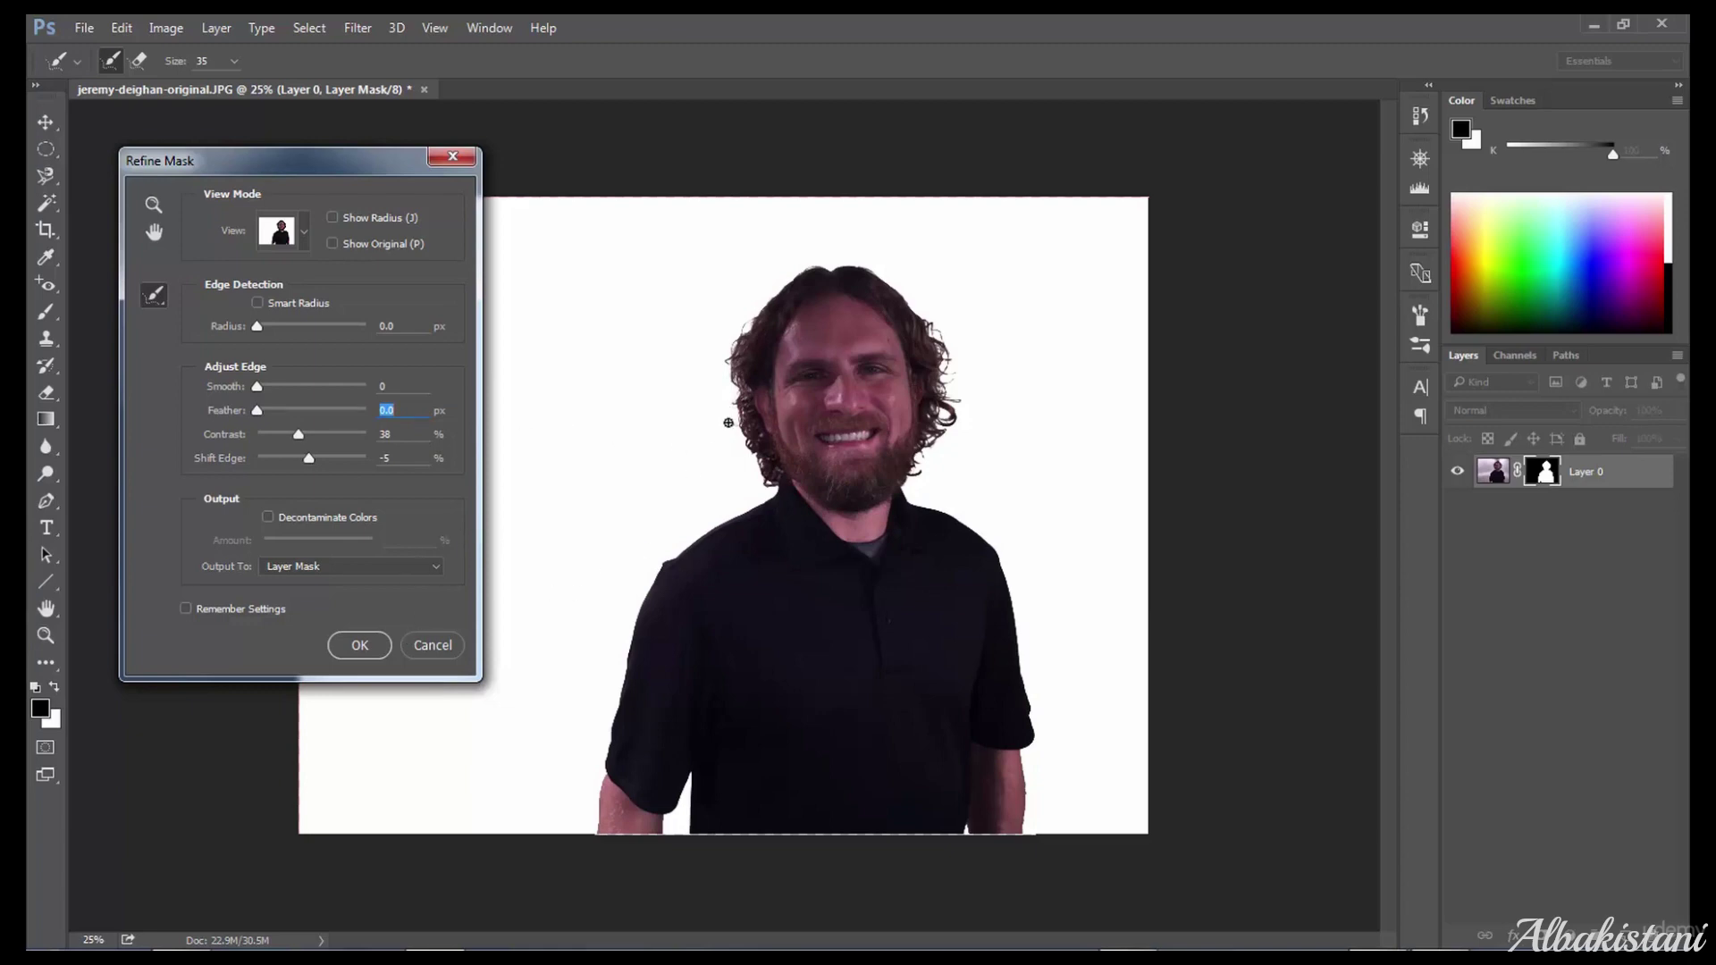
Brush over the hair edge beside the left ear with the Refine Radius tool and apply the mask refinement
{"action": "left_click_drag", "start_coordinate": [727, 418], "coordinate": [731, 447]}
{"action": "left_click", "coordinate": [363, 645]}
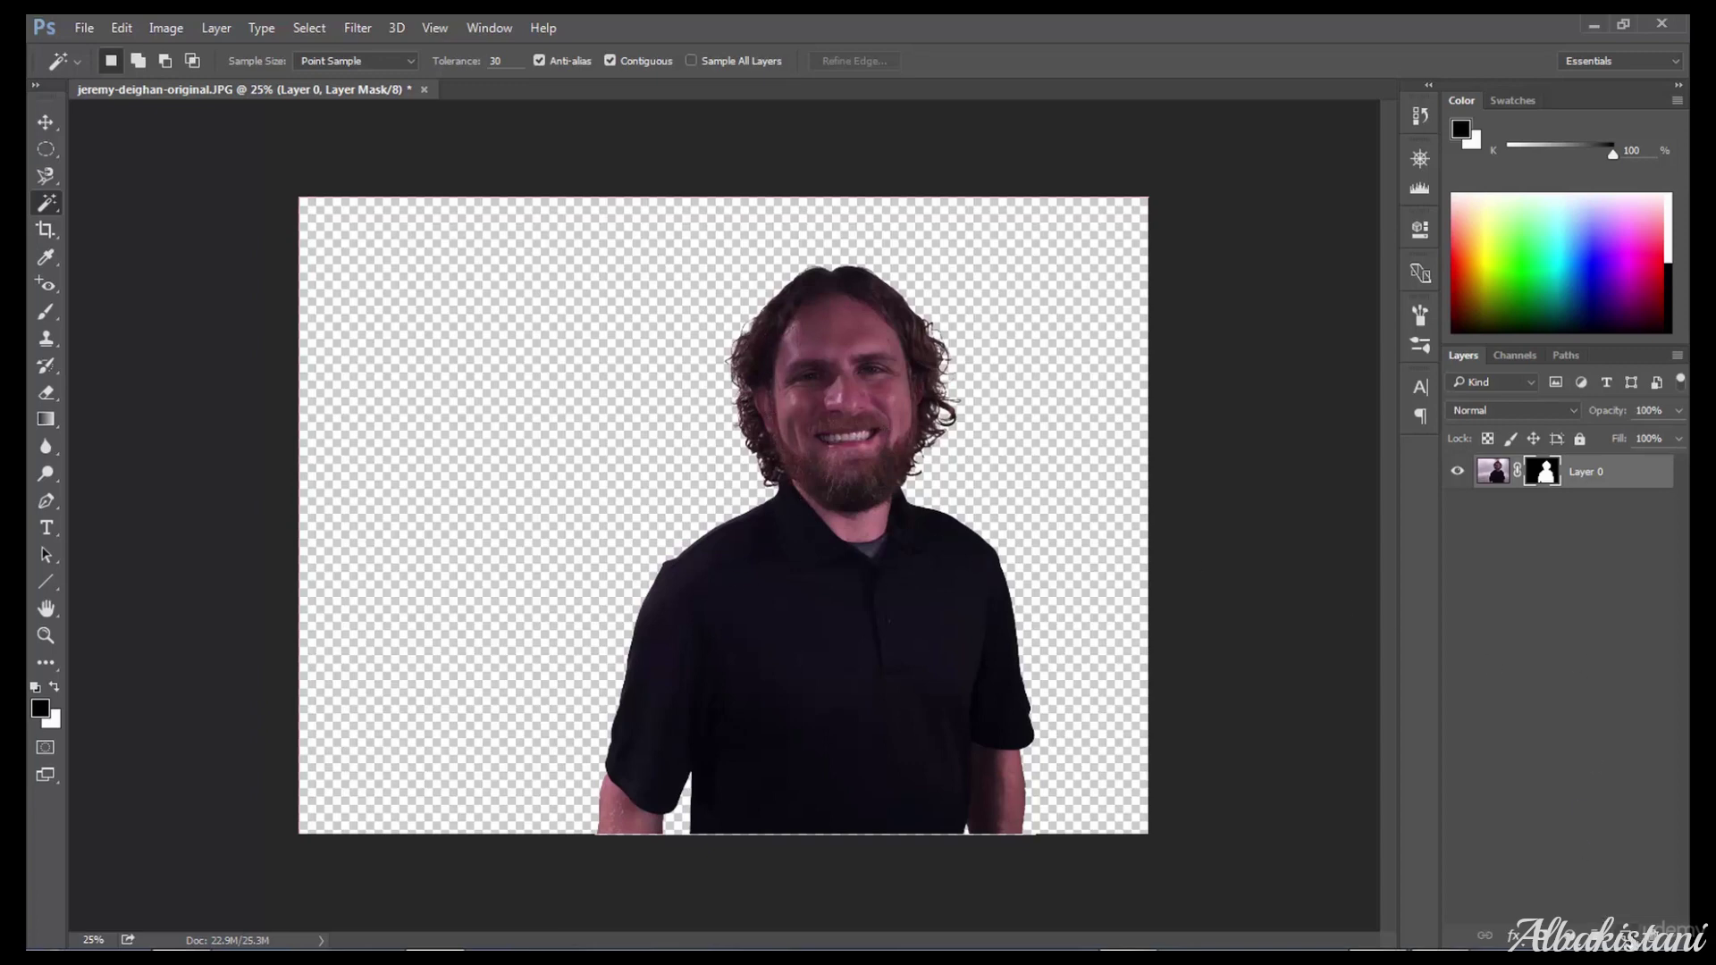
Add a new empty layer and place it below the masked portrait layer
{"action": "left_click", "coordinate": [1622, 935]}
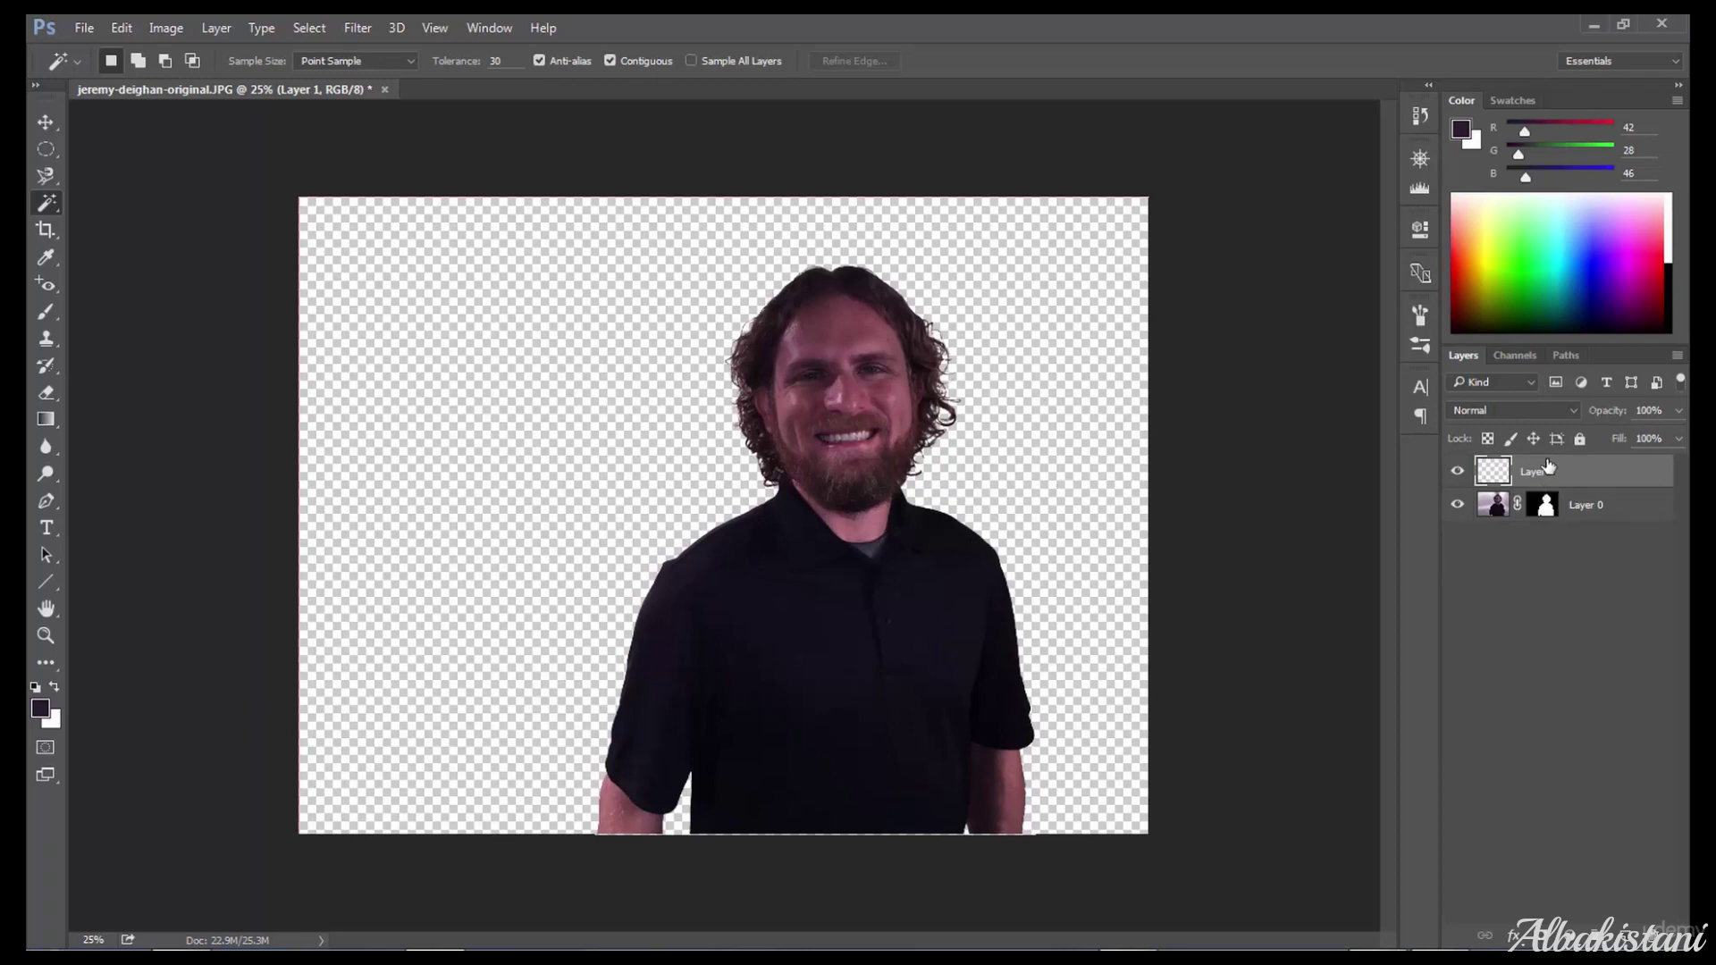
{"action": "left_click_drag", "start_coordinate": [1549, 466], "coordinate": [1542, 535]}
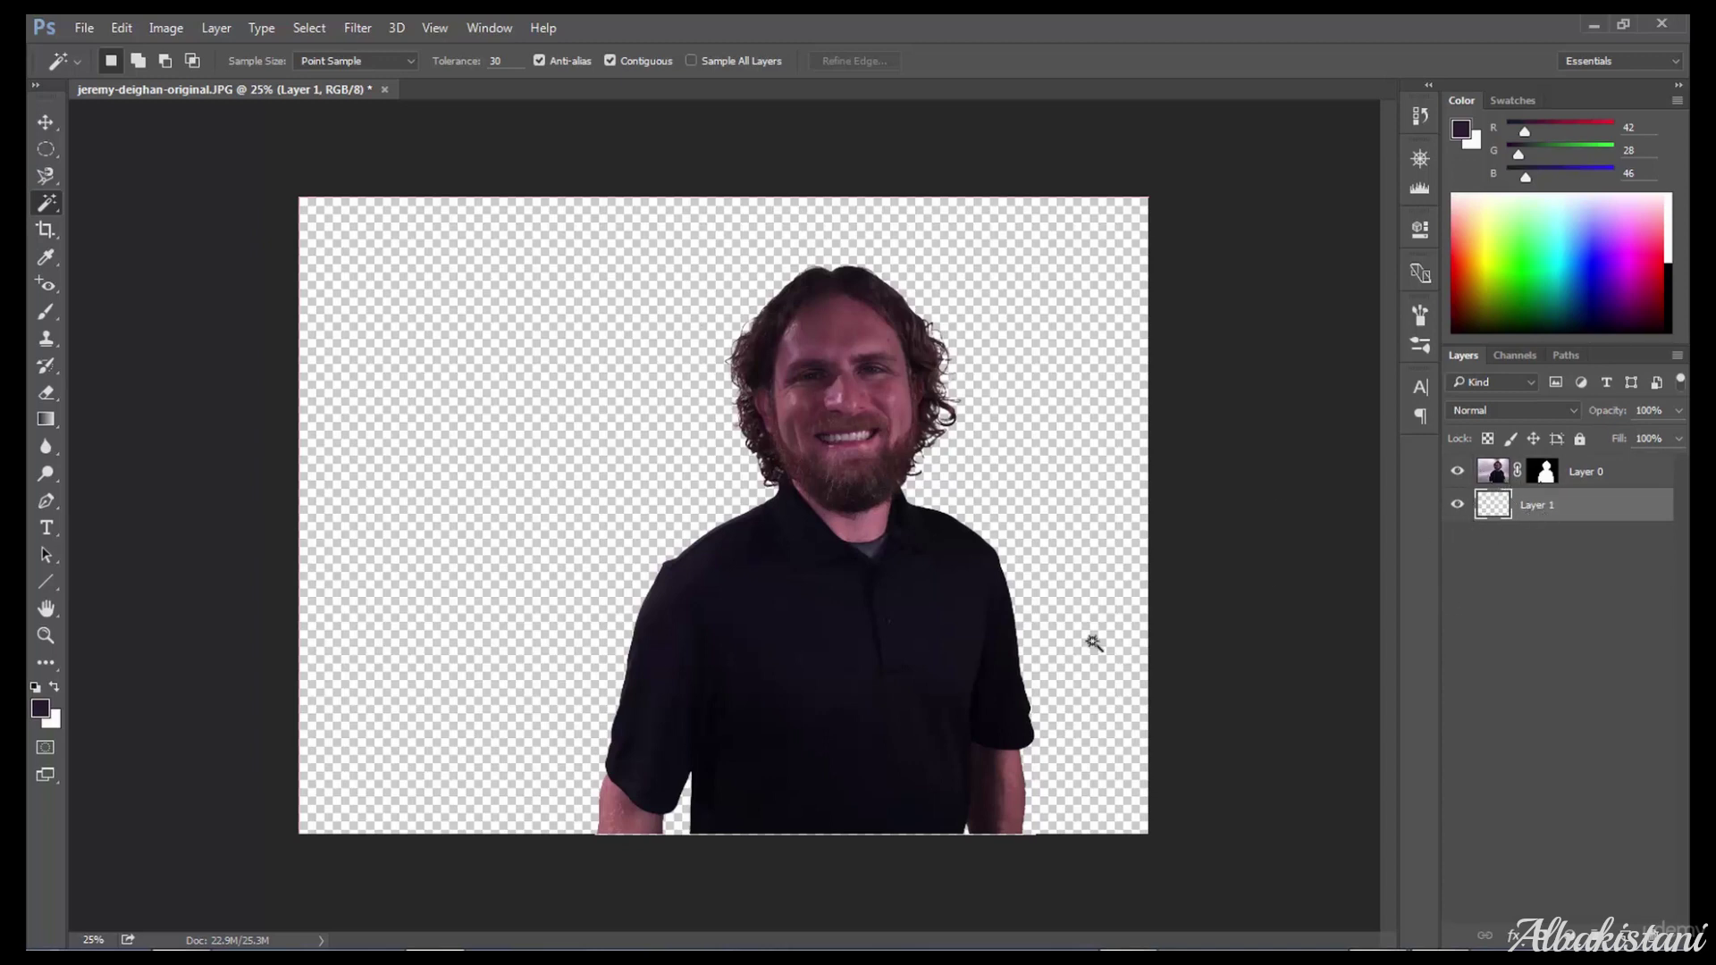
Set the foreground color to purple 8e00b7 and fill the new layer with it at 100% opacity
{"action": "left_click", "coordinate": [39, 709]}
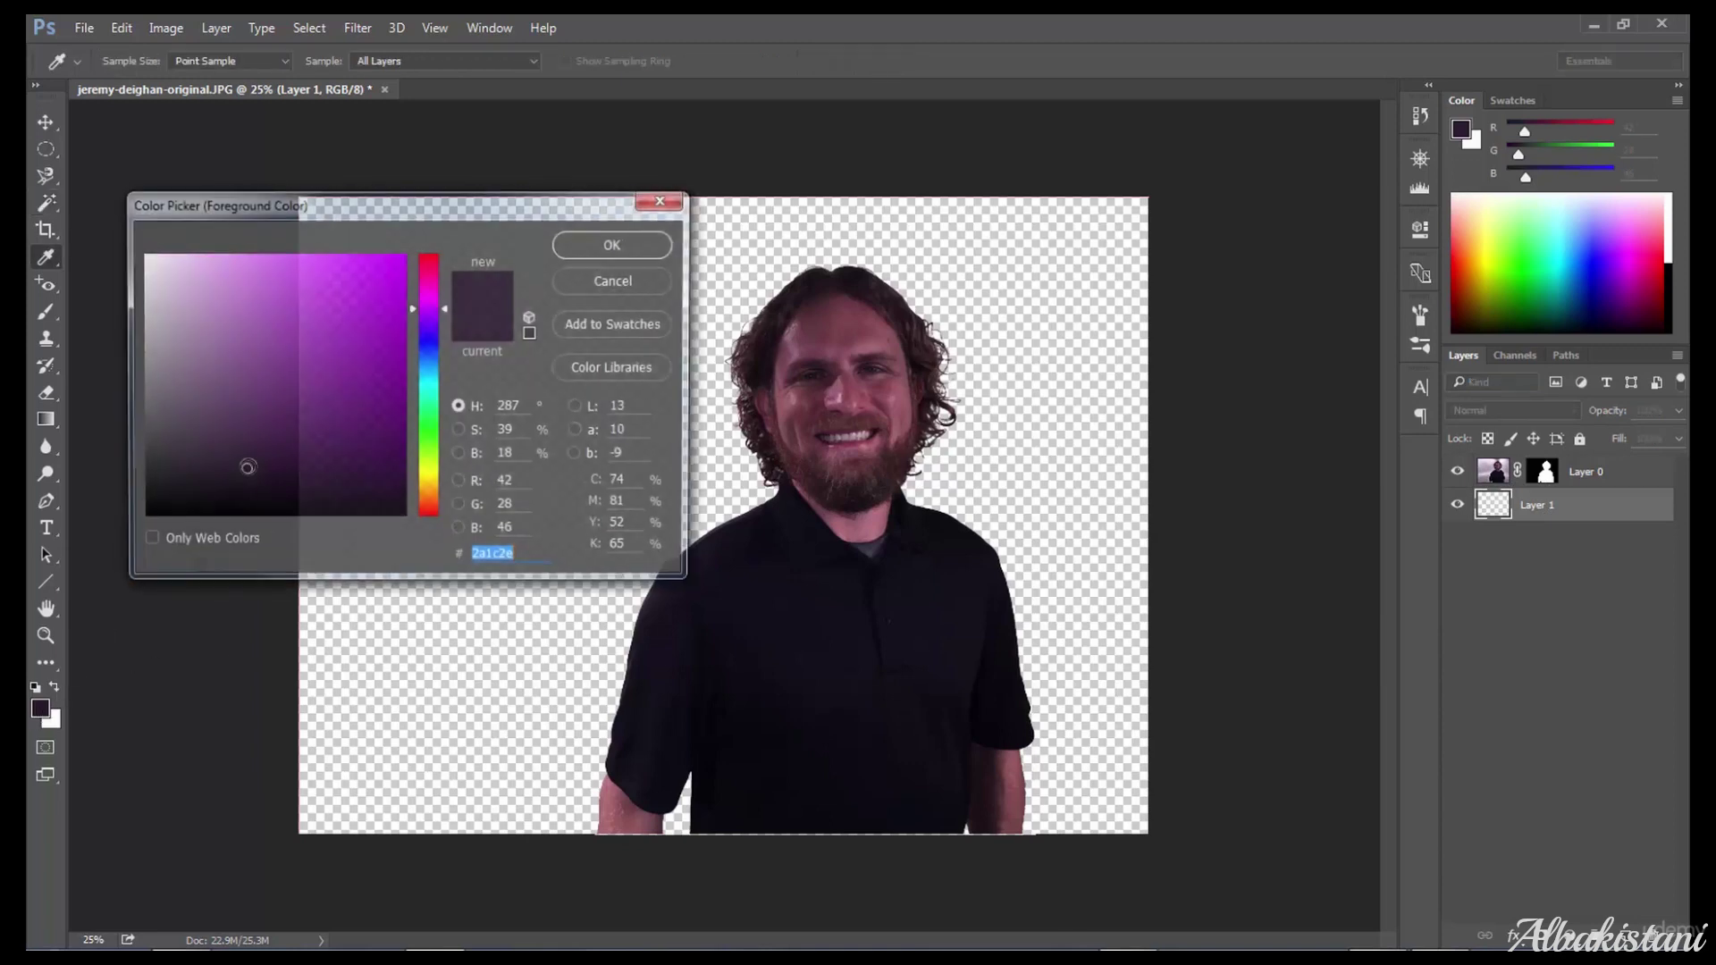
{"action": "type", "text": "8e00b7"}
{"action": "left_click", "coordinate": [576, 248]}
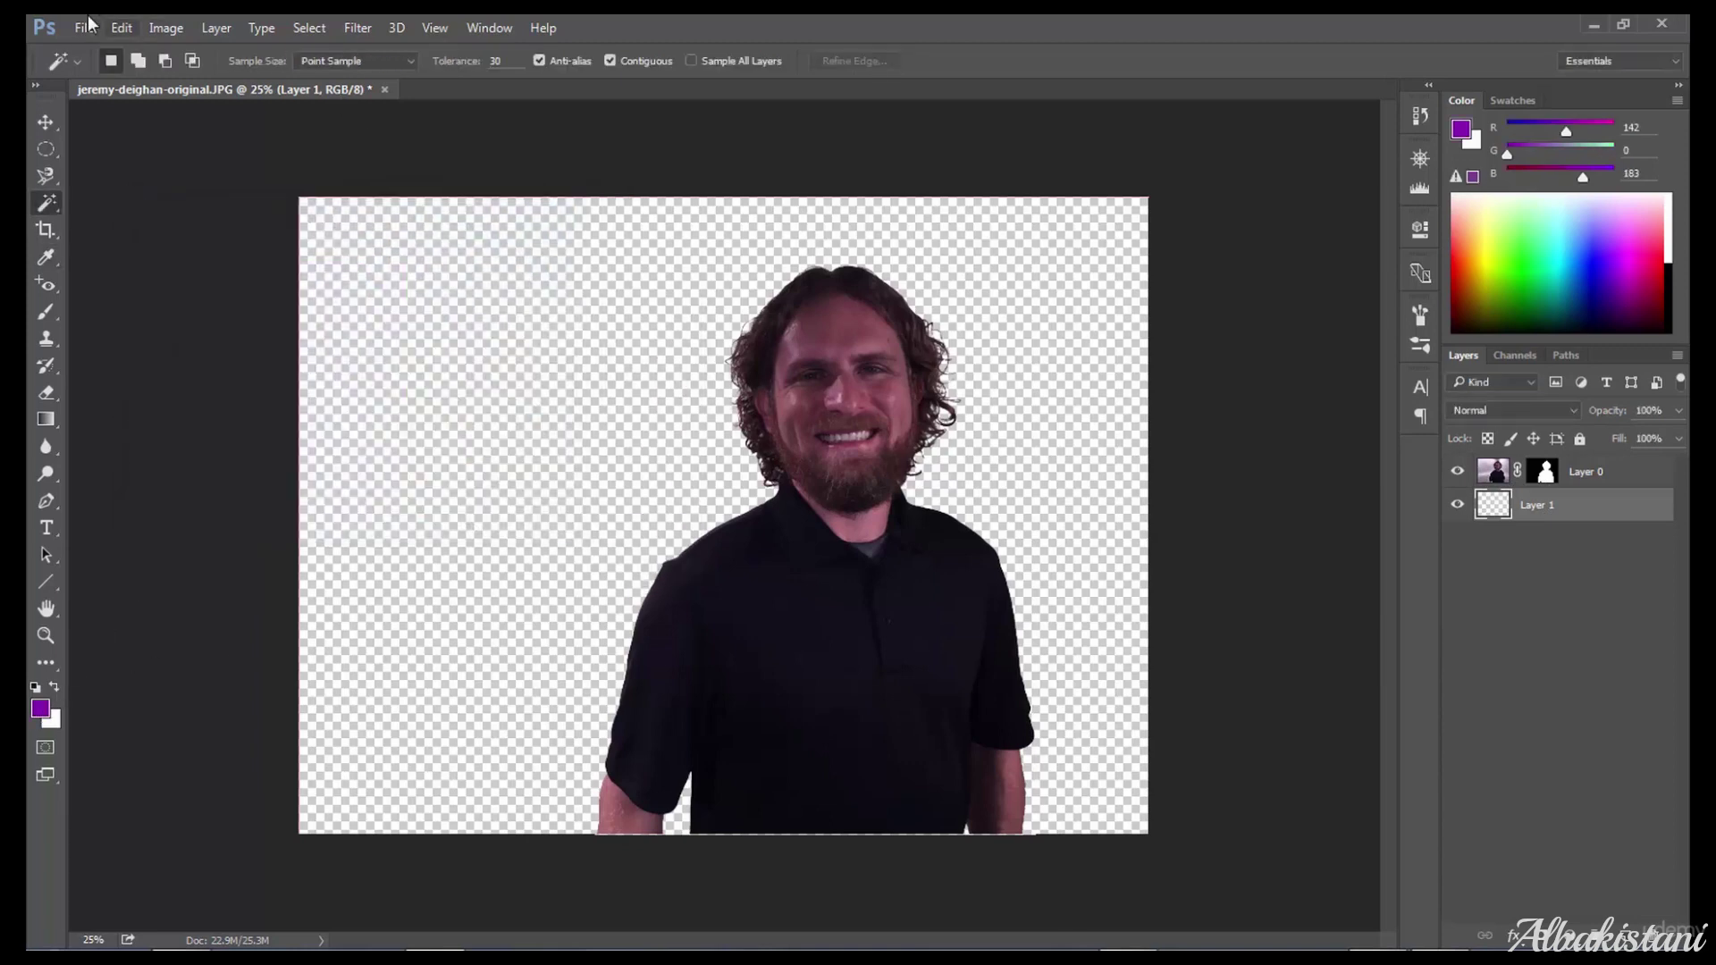
{"action": "left_click", "coordinate": [125, 27]}
{"action": "left_click", "coordinate": [169, 326]}
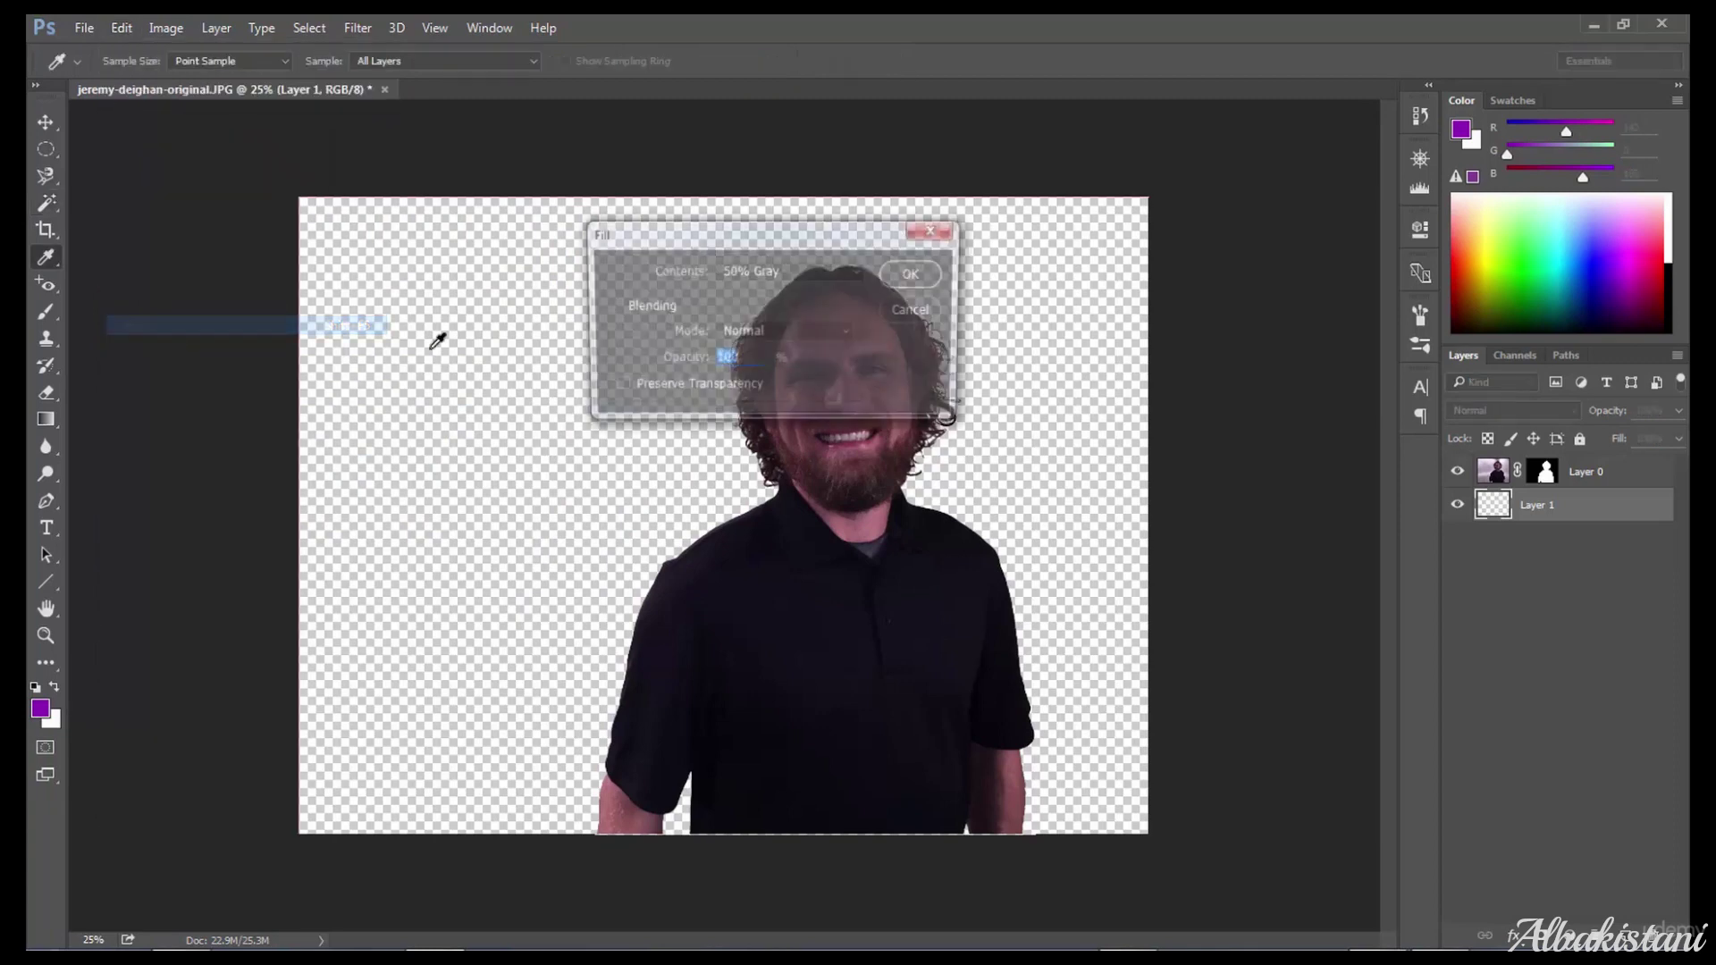
{"action": "left_click", "coordinate": [818, 271]}
{"action": "left_click", "coordinate": [823, 293]}
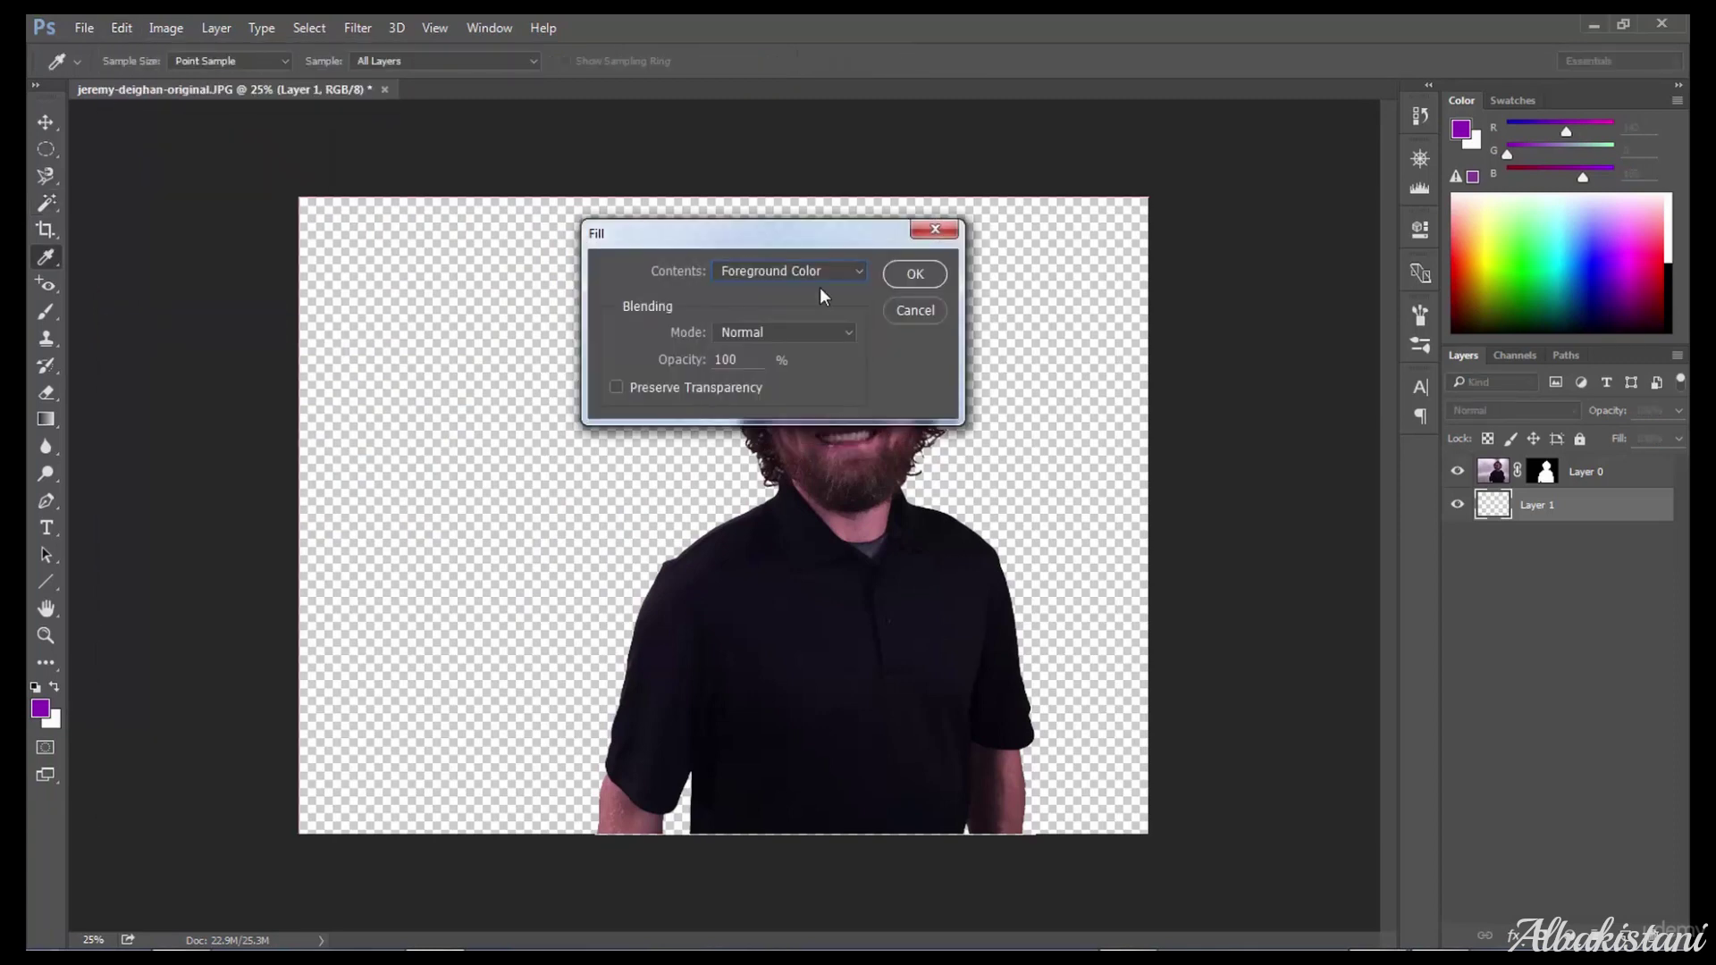
{"action": "left_click", "coordinate": [896, 279]}
{"action": "key", "text": "w"}
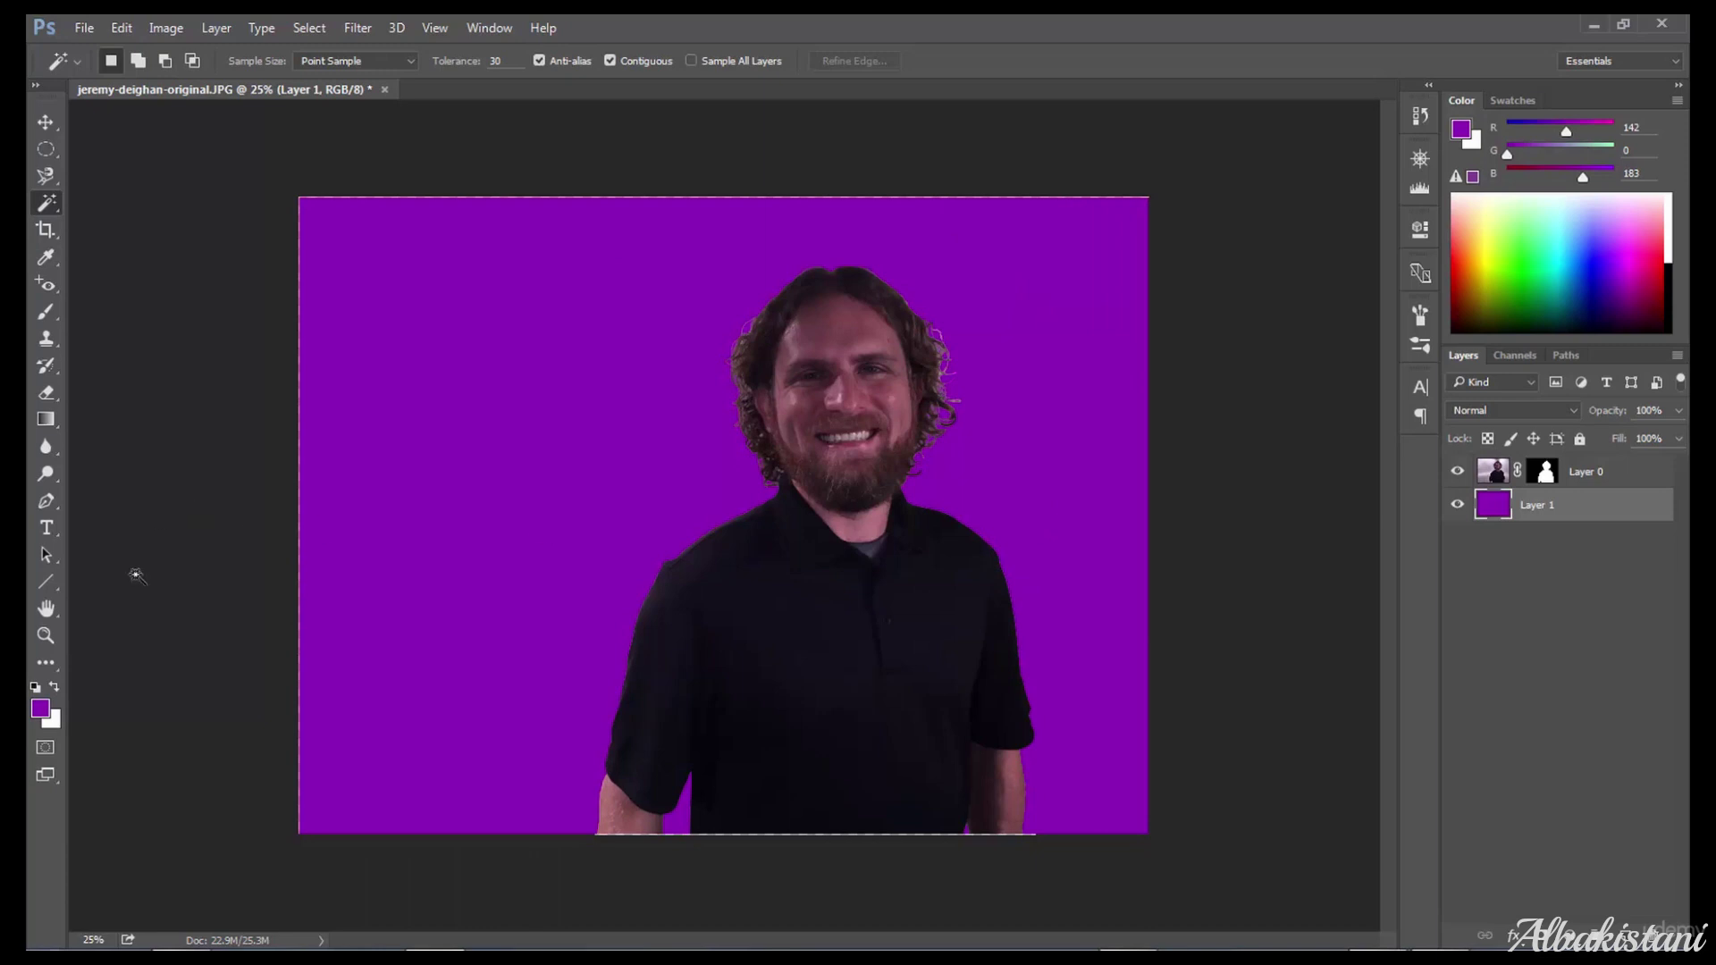
Swap the foreground and background colors and fill the layer below the portrait with white
{"action": "left_click", "coordinate": [55, 687]}
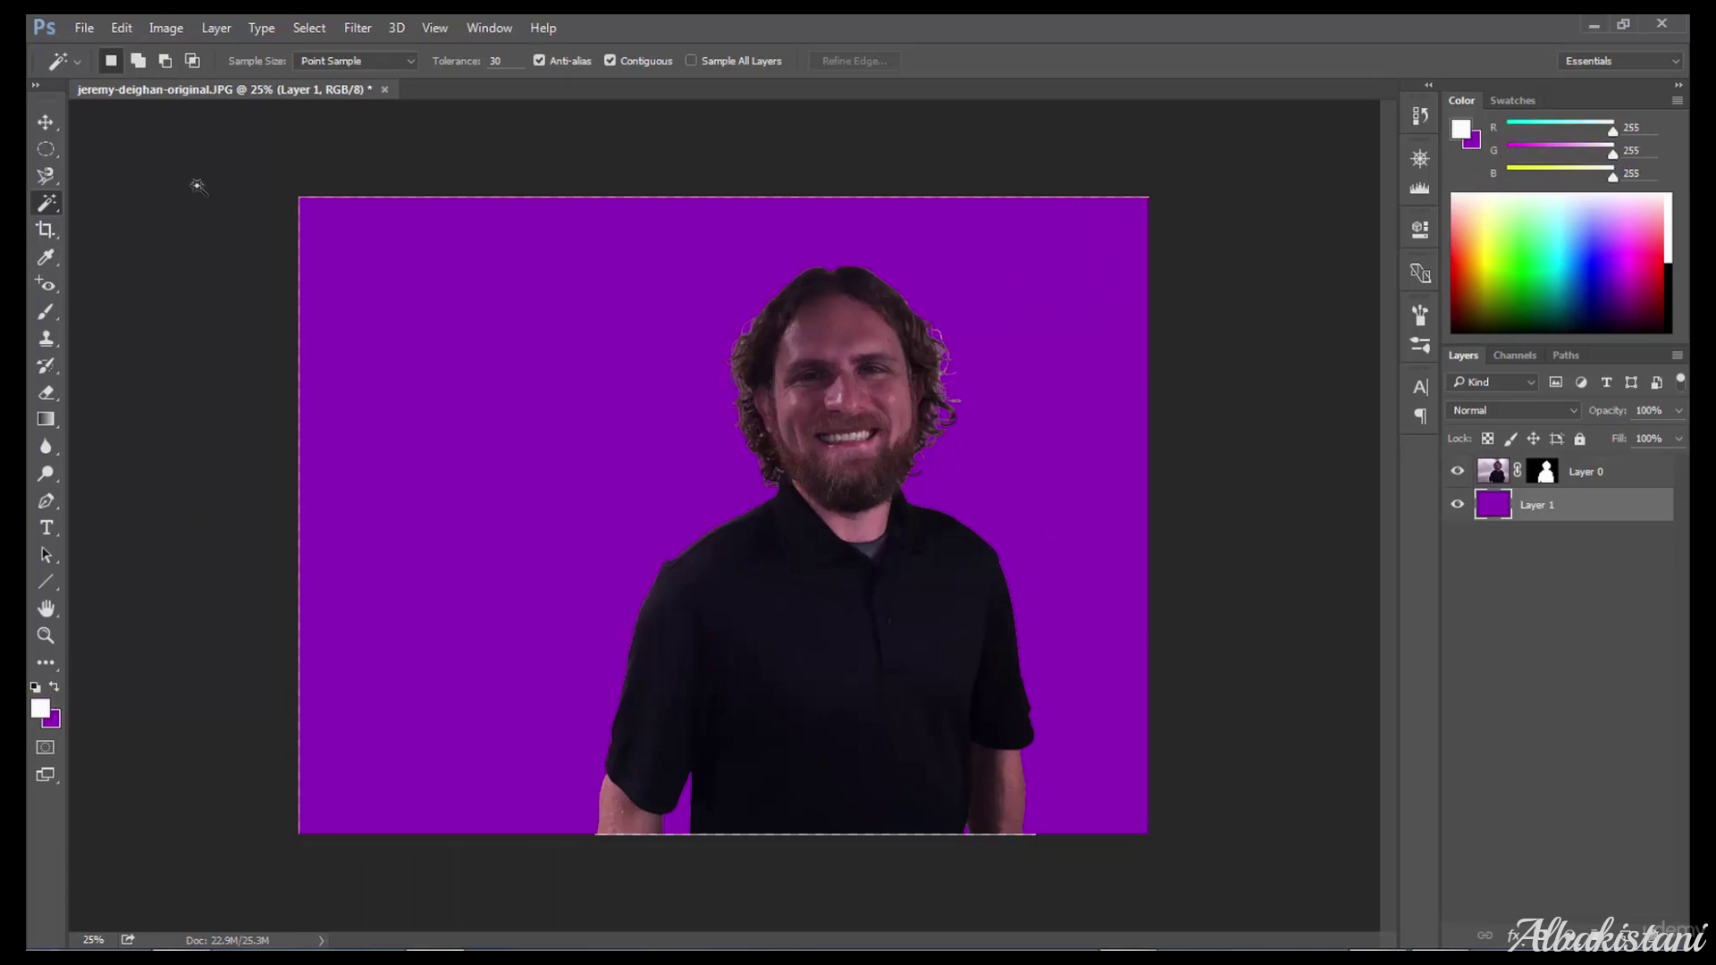
{"action": "left_click", "coordinate": [123, 27]}
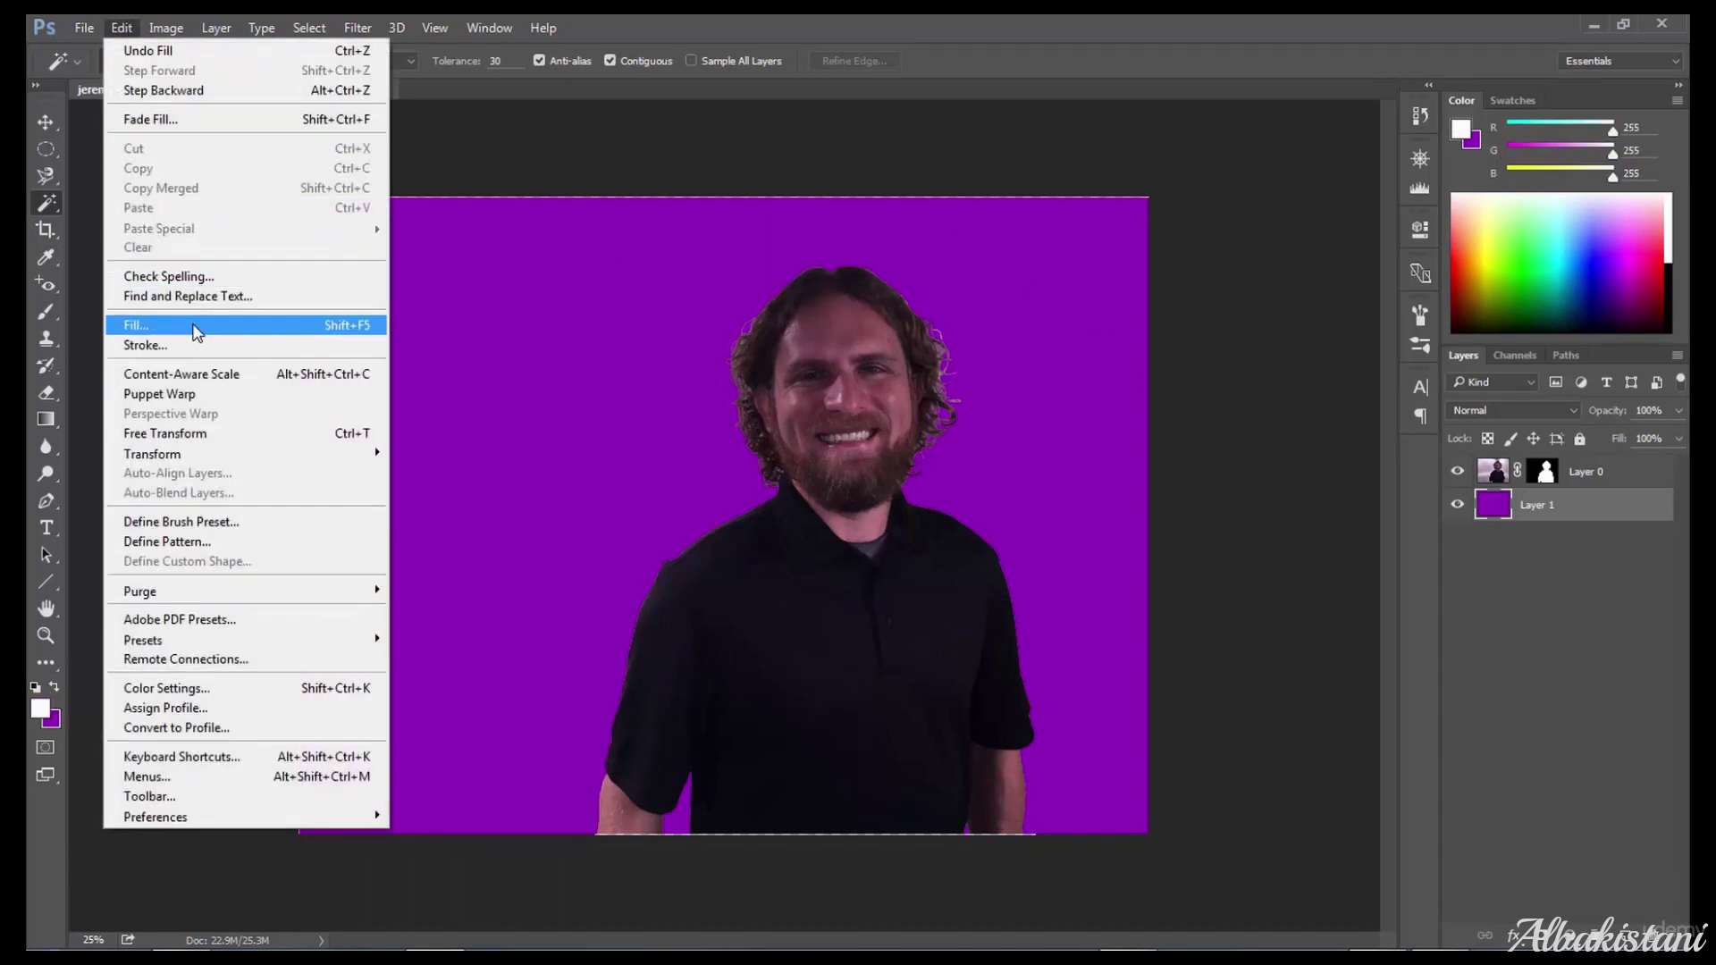
{"action": "left_click", "coordinate": [201, 323]}
{"action": "left_click", "coordinate": [914, 273]}
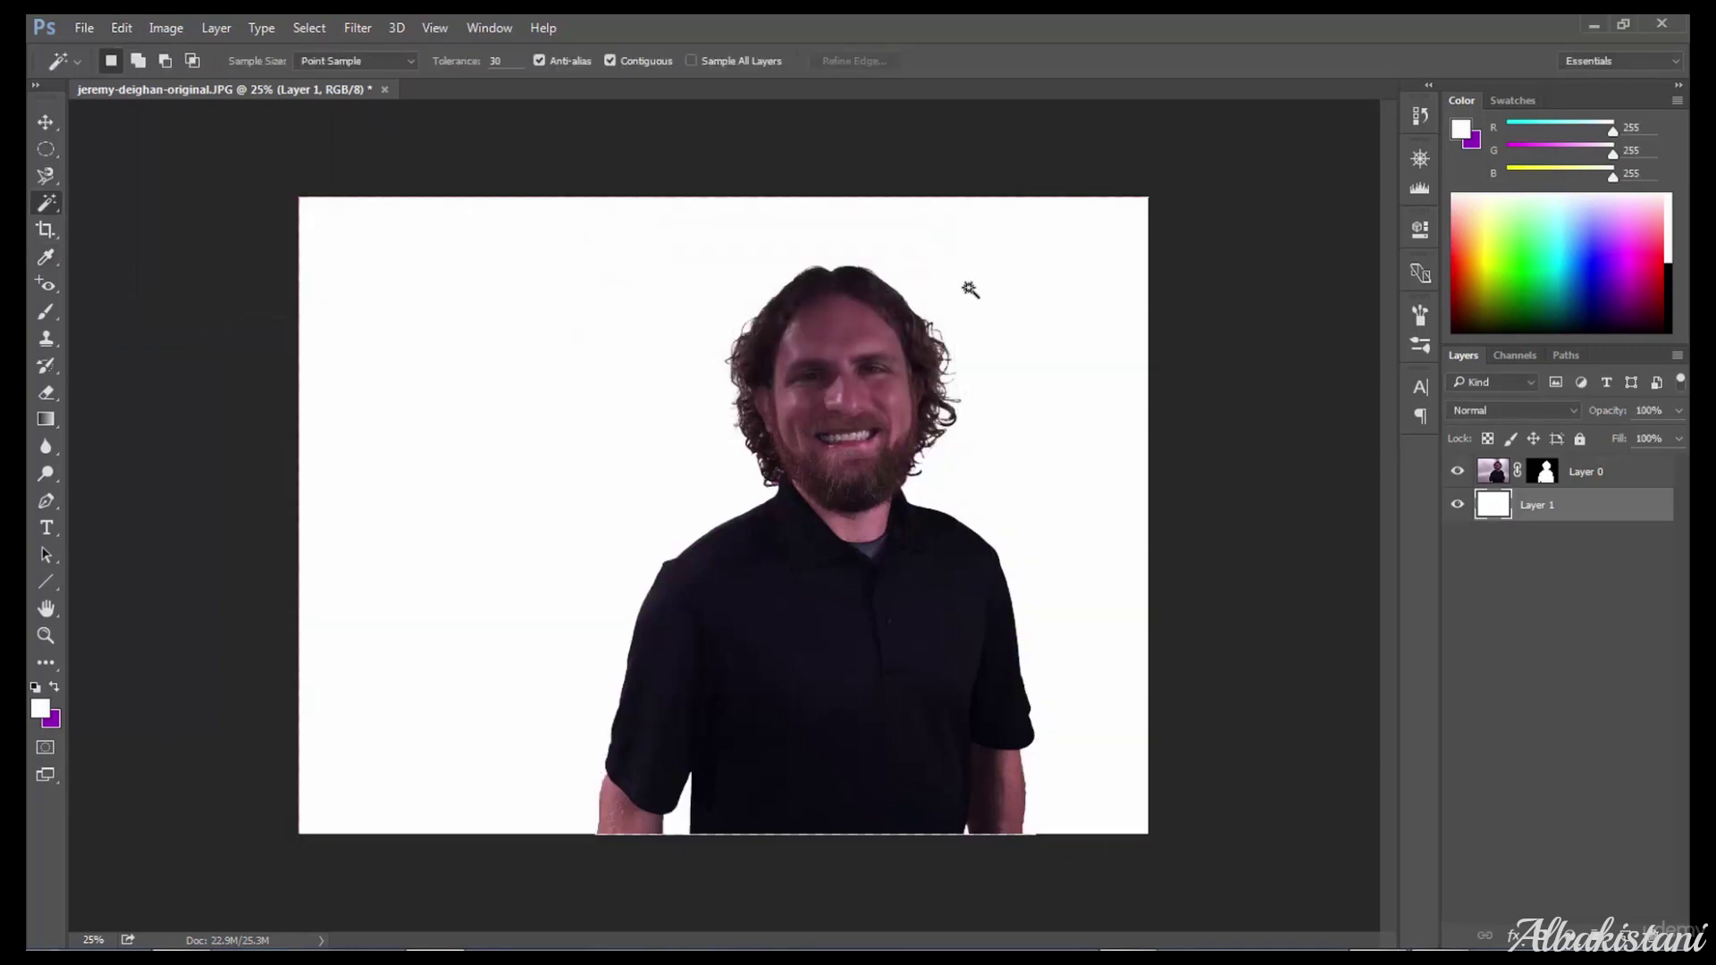